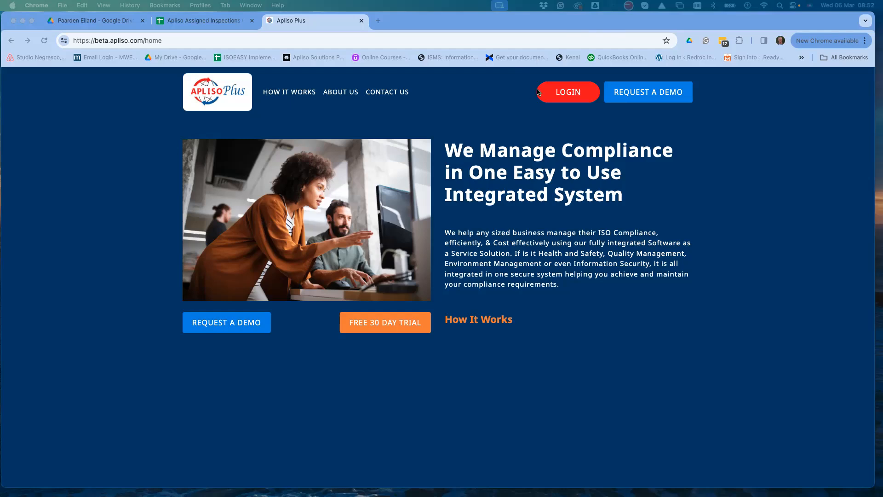
- Sign in to the Apliso Plus account with the prefilled credentials, completing the robot check
click(559, 94)
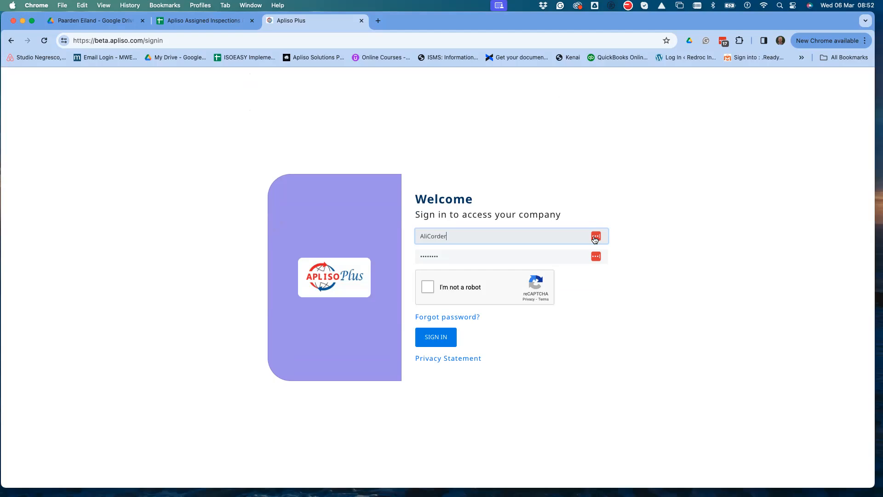
click(428, 287)
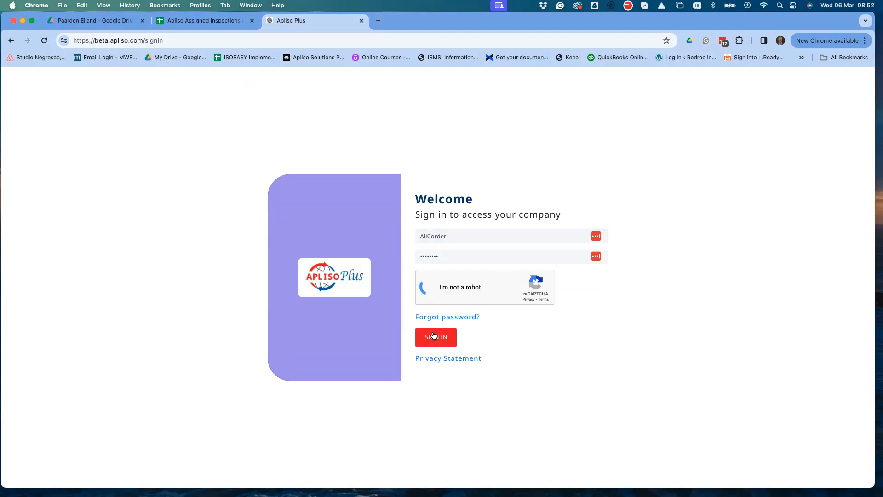
click(431, 338)
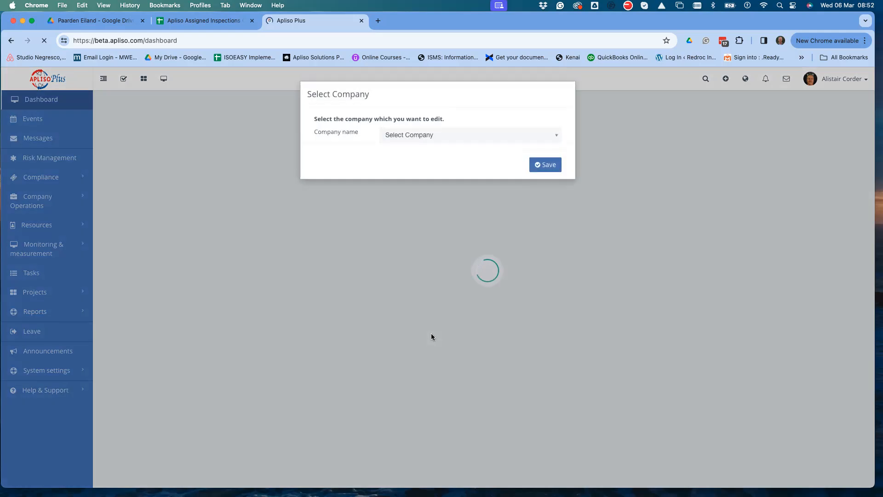
- Choose Apliso Plus Company 2 as the company to edit and save the selection
click(410, 135)
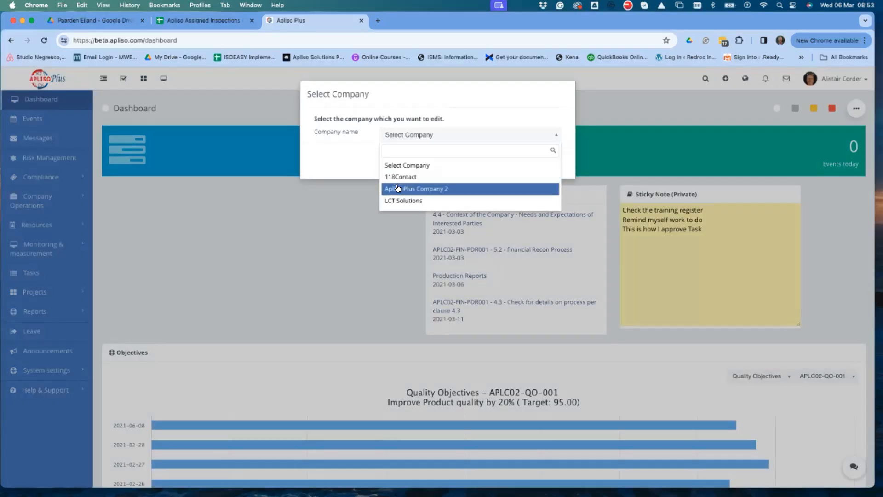
click(396, 187)
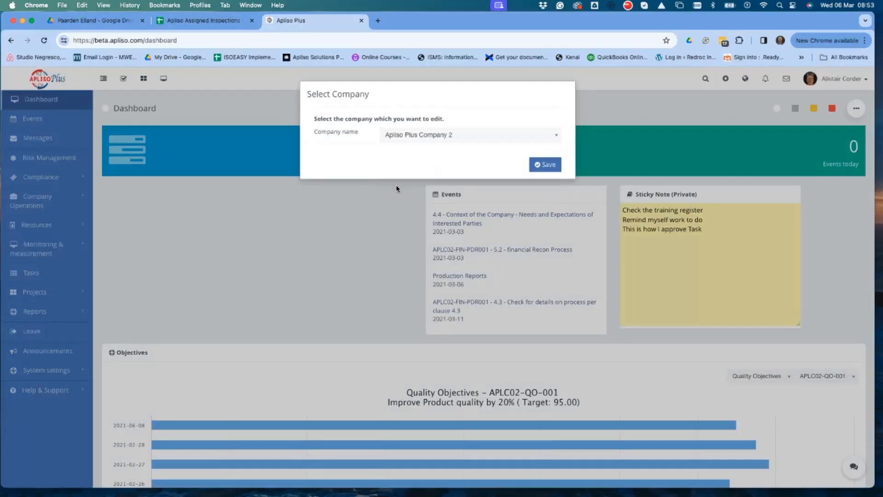
click(546, 166)
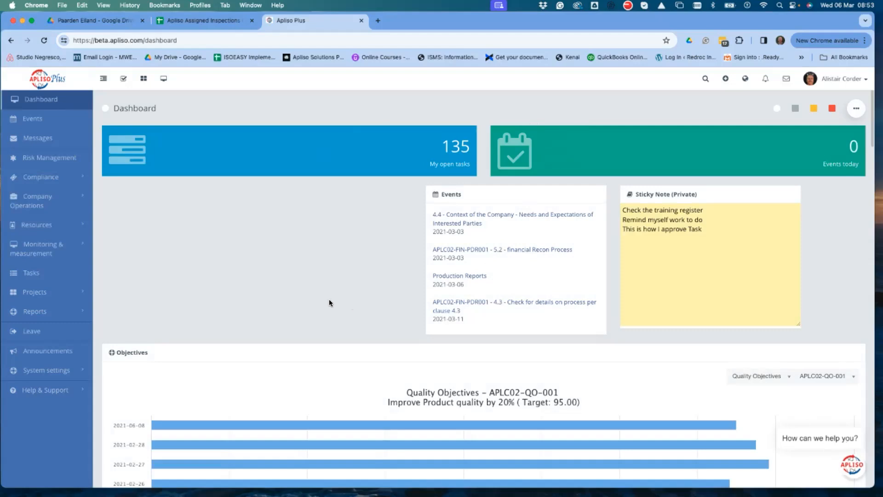
- Review my open tasks in the list with its task type filter options and in the calendar view
scroll(330, 299, down, 1)
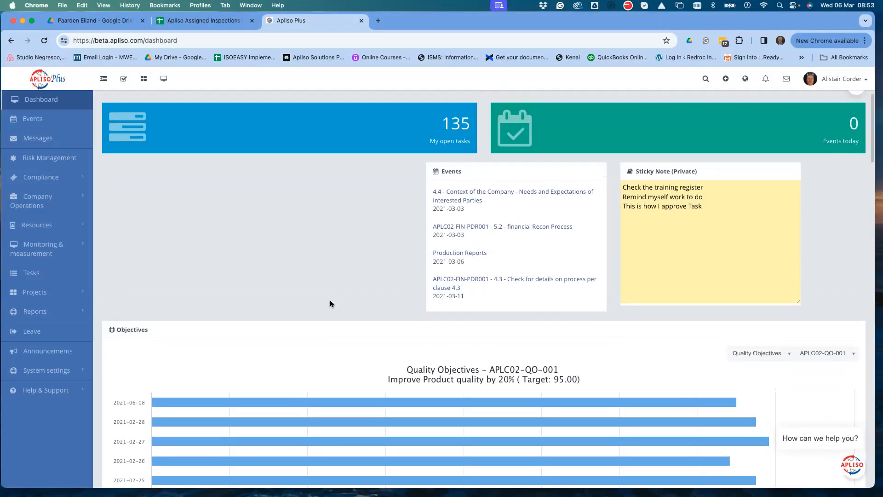
click(321, 129)
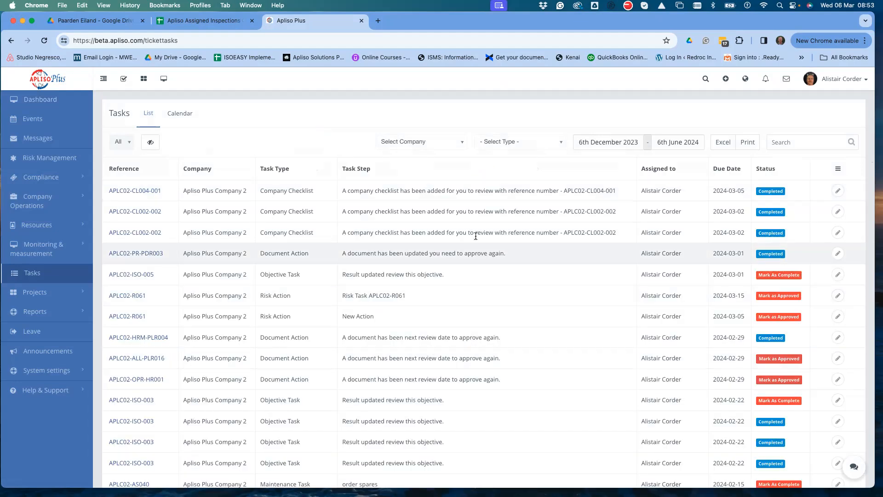
click(494, 141)
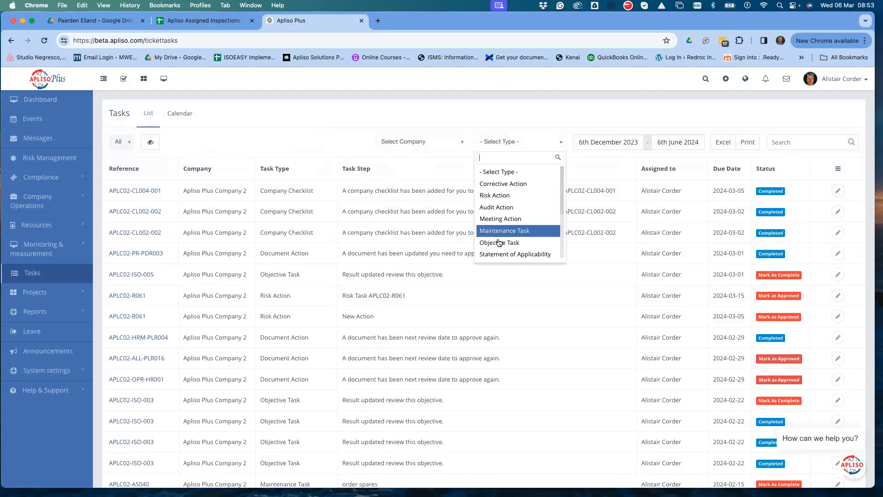
click(439, 161)
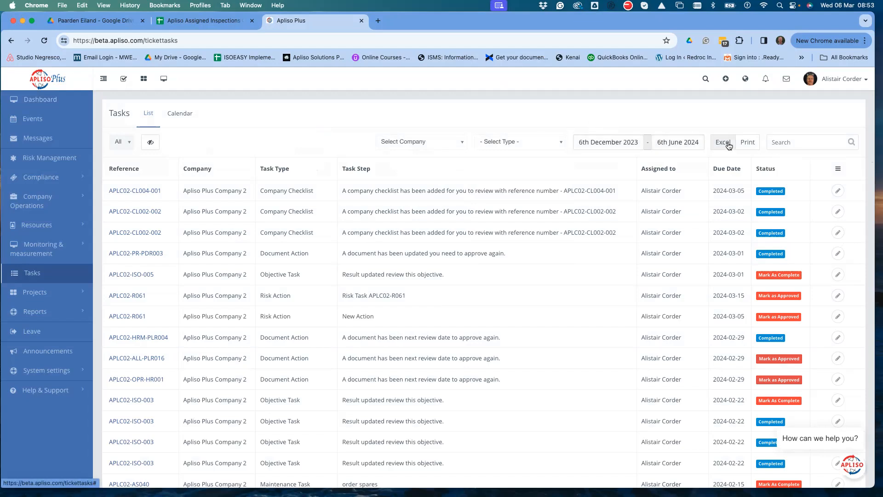
click(181, 113)
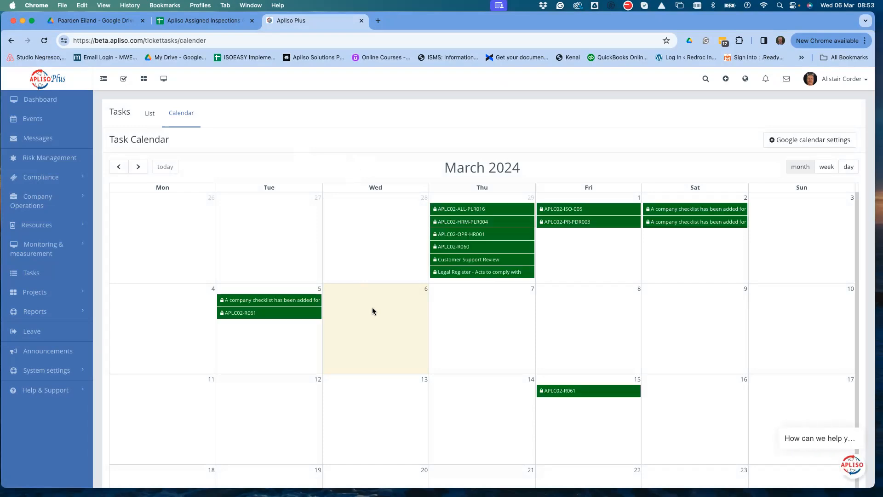
- Return to the dashboard and show quality objectives APLC02-QO-002 and APLC02-QO-003 in the Objectives chart
click(27, 99)
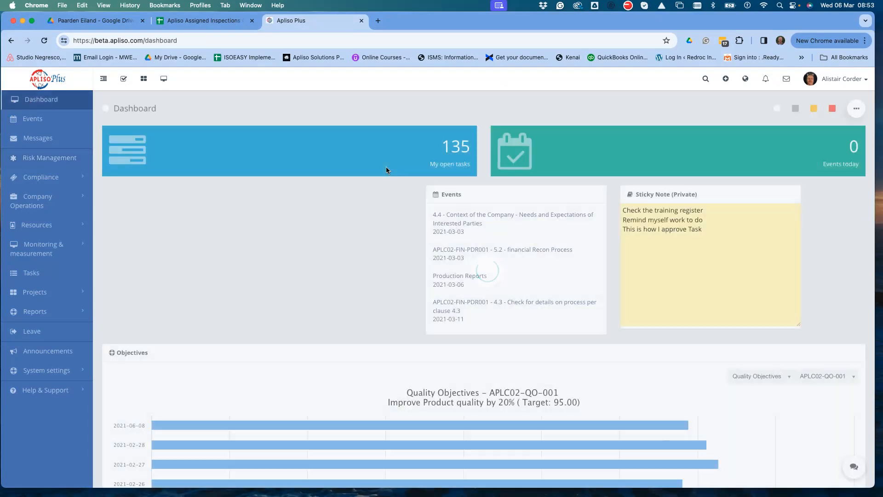
scroll(373, 213, down, 5)
scroll(366, 218, down, 1)
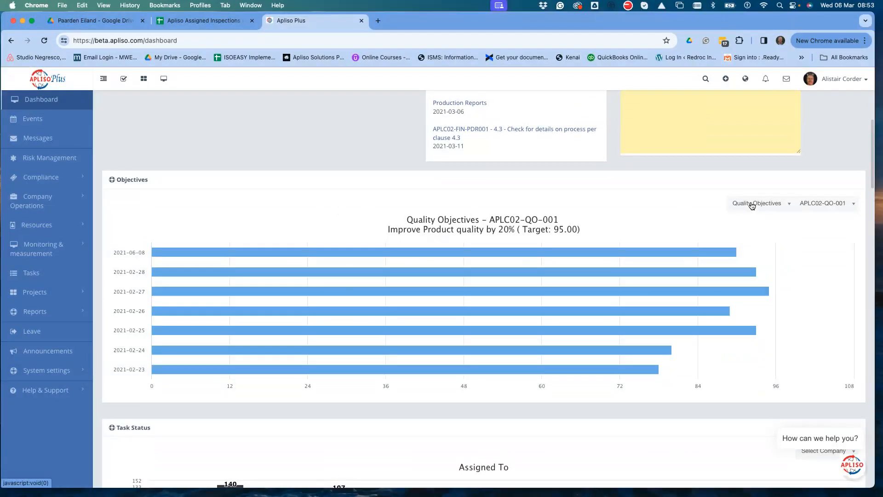
click(819, 204)
click(814, 257)
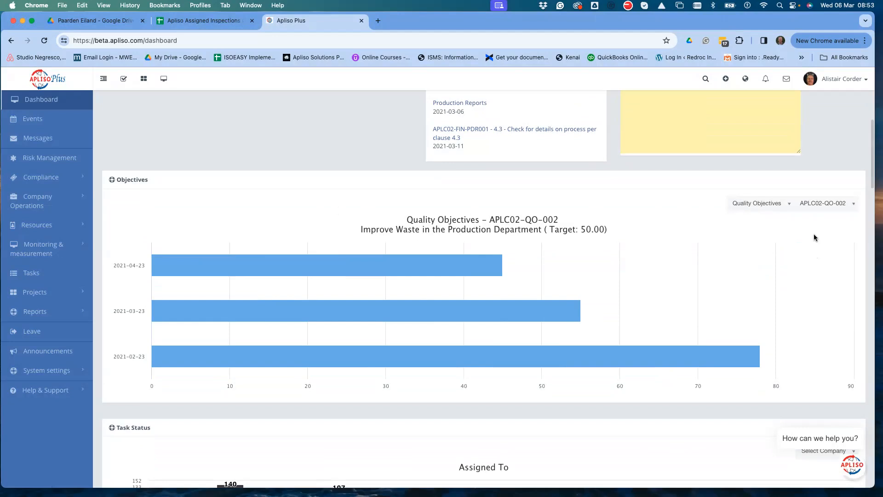
click(814, 203)
click(817, 268)
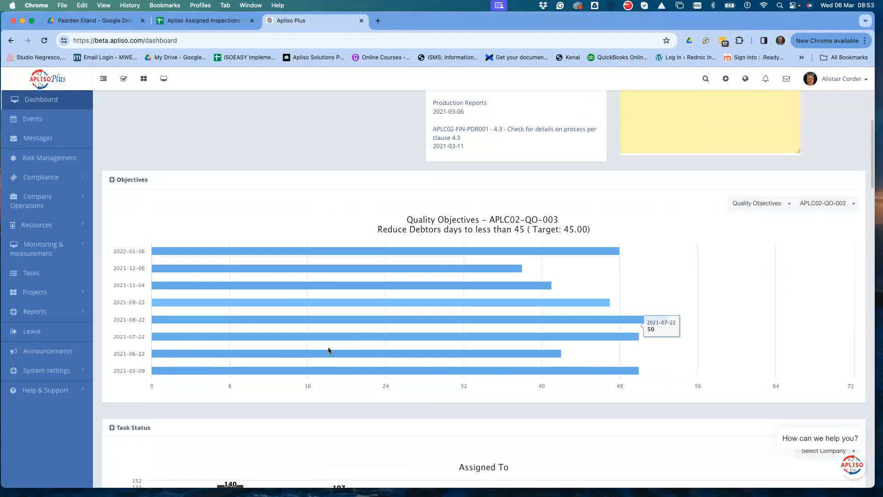
- Switch the Objectives chart to Information Security Objectives and show objective APLC02-ISO-003
click(745, 204)
click(748, 251)
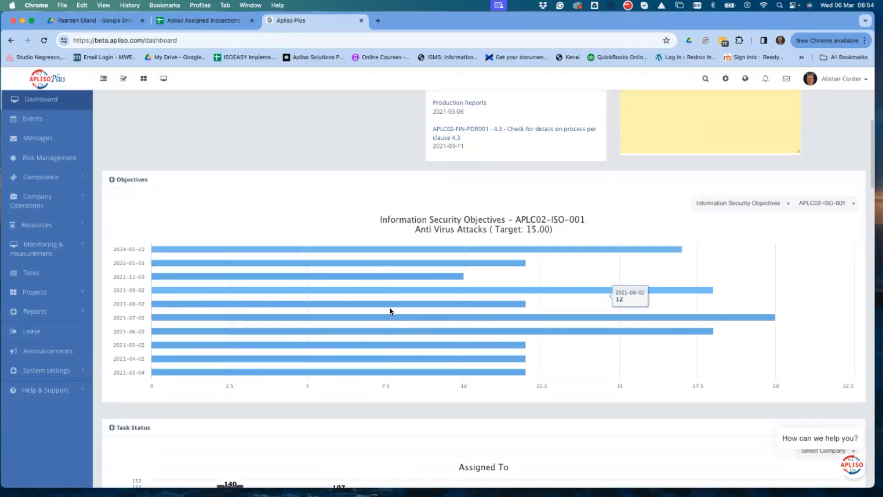
click(819, 207)
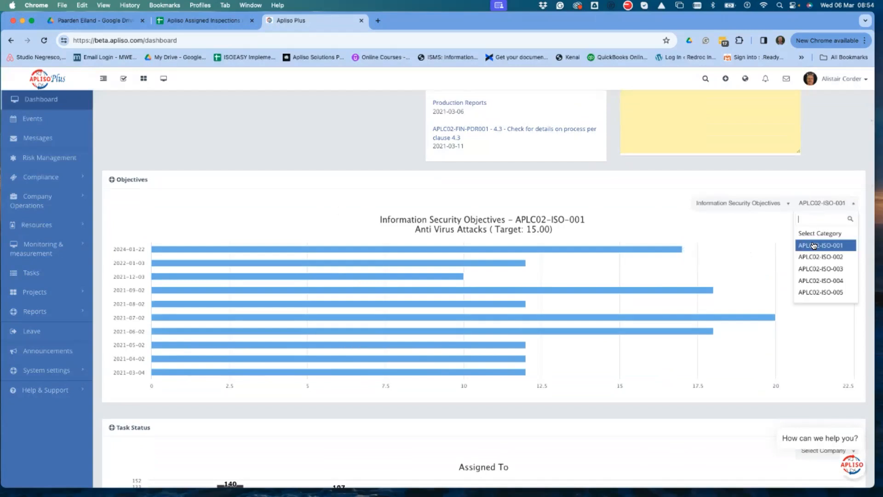
click(811, 269)
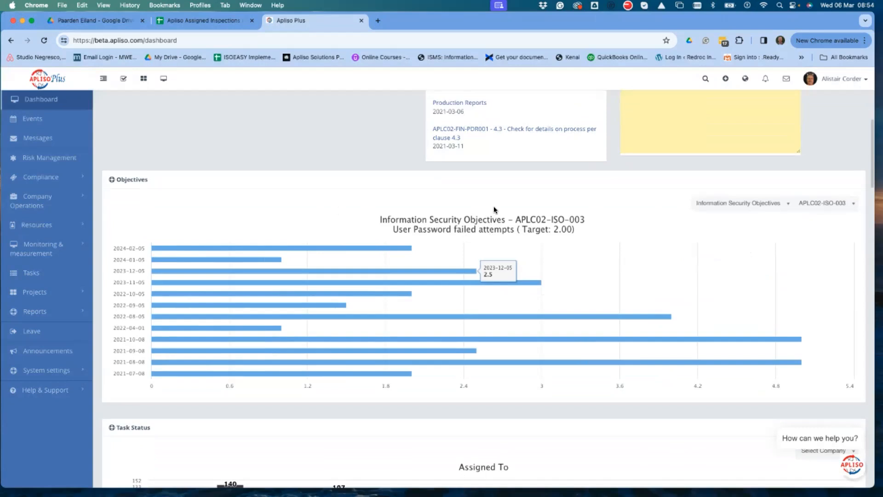
- Break down the pending tasks by type for the person with the tallest bar in the Assigned To chart
scroll(493, 206, down, 5)
scroll(459, 241, down, 1)
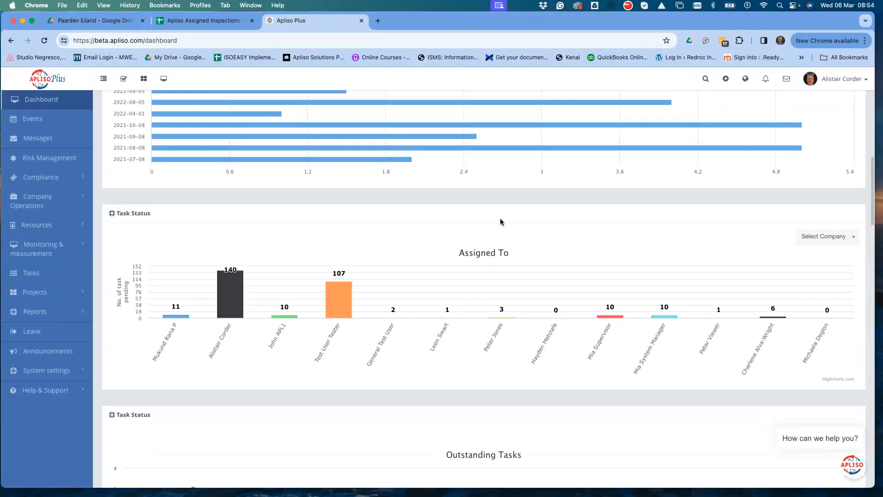
click(224, 298)
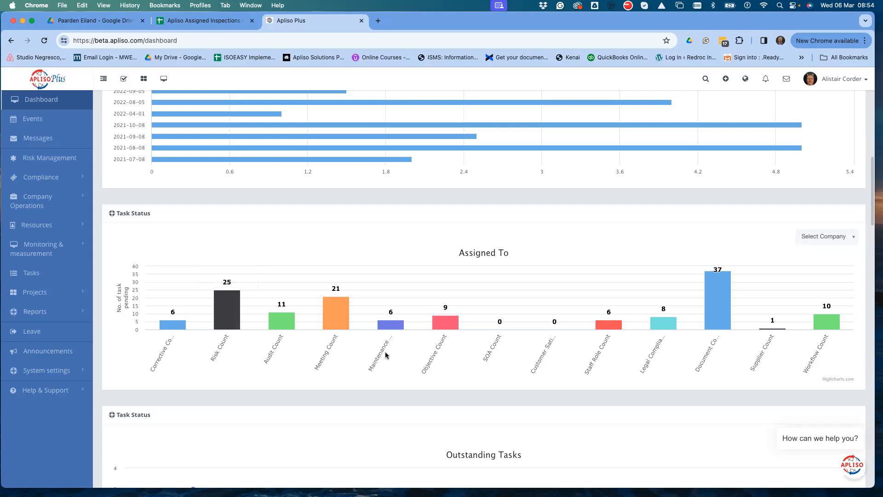
- Set the year of the Outstanding Tasks chart to 2023
scroll(528, 354, down, 1)
scroll(528, 354, down, 8)
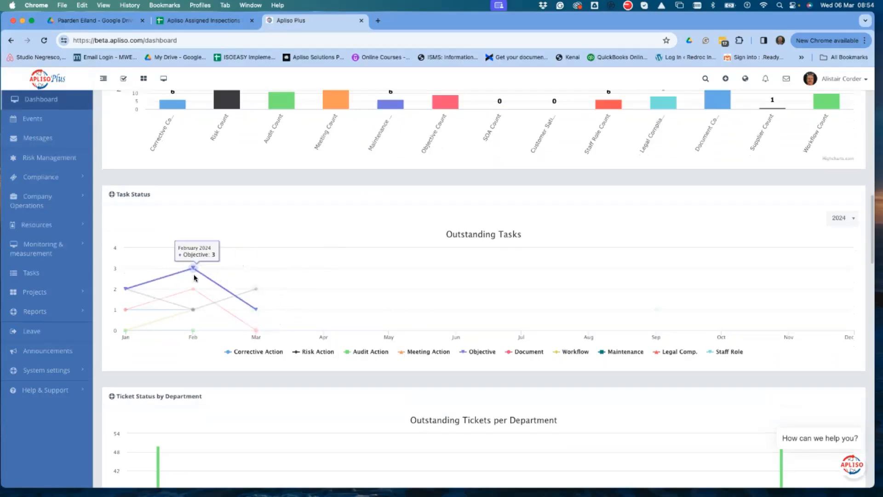
click(838, 217)
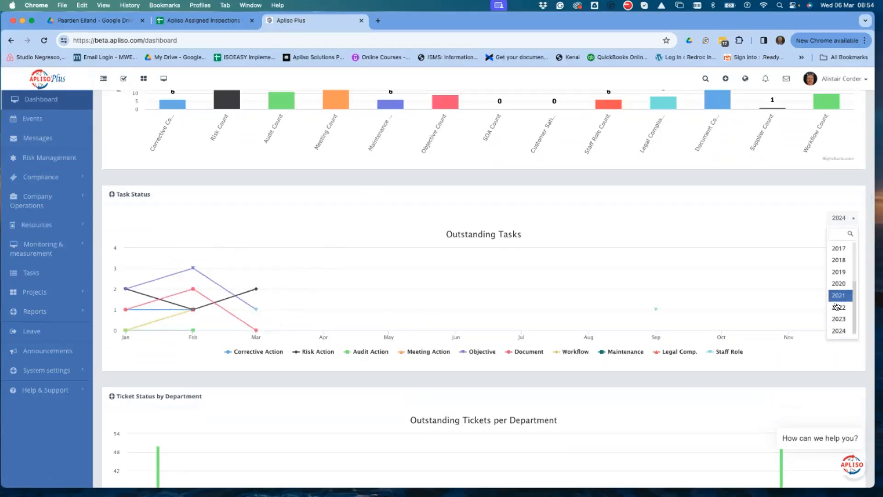
click(837, 321)
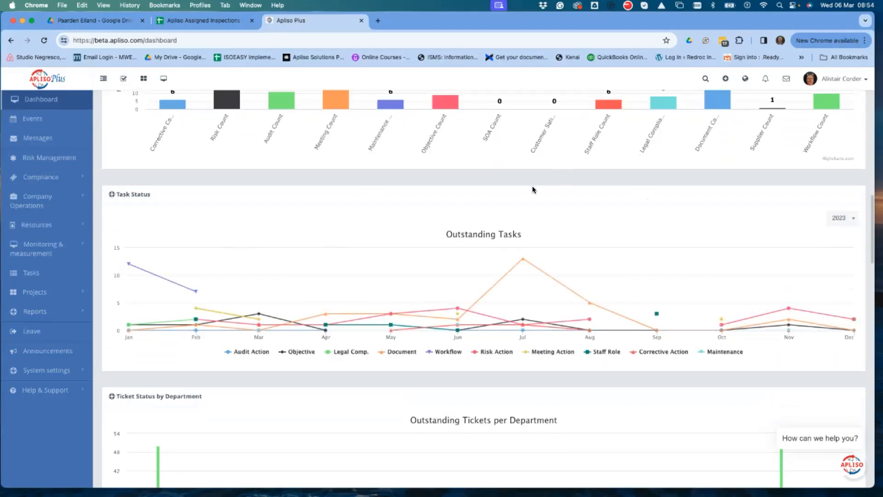
- Examine the Outstanding Tickets per Department chart, including the per-department ticket details for the Resolved stage
scroll(533, 194, down, 5)
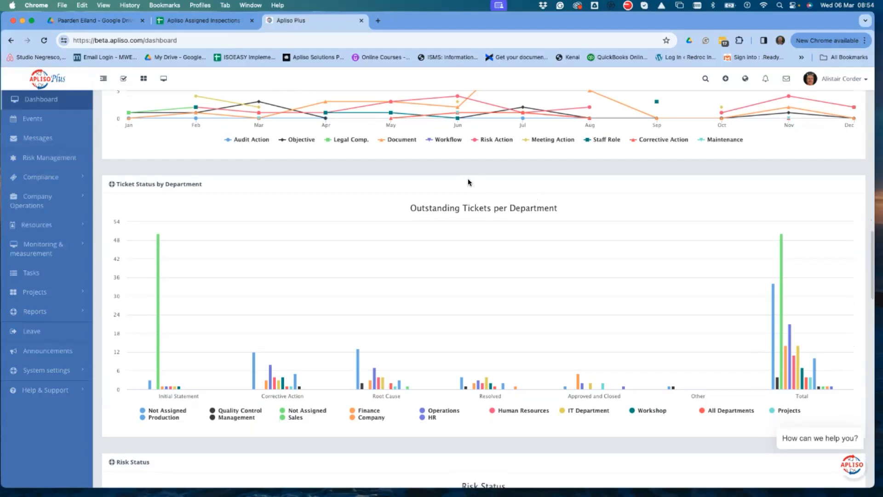
mouse_move(358, 355)
mouse_move(463, 357)
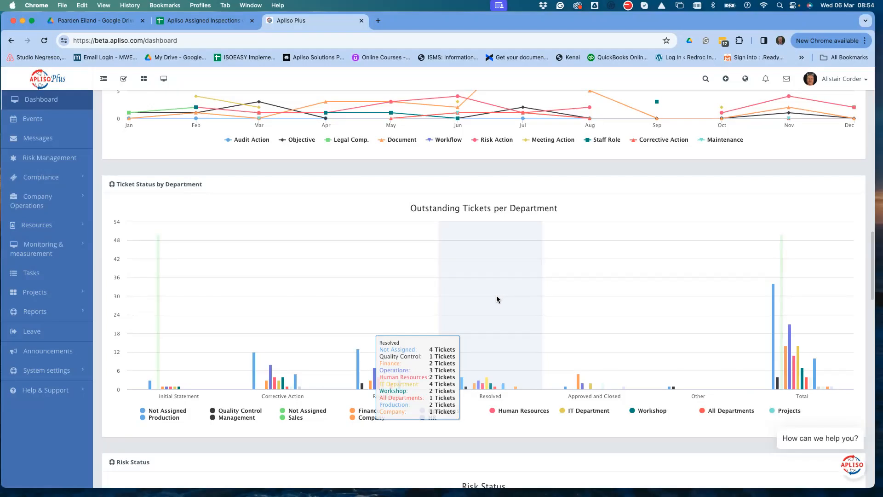
- Break down the Assign slice of the Risk Status pie chart by risk type
scroll(497, 299, down, 5)
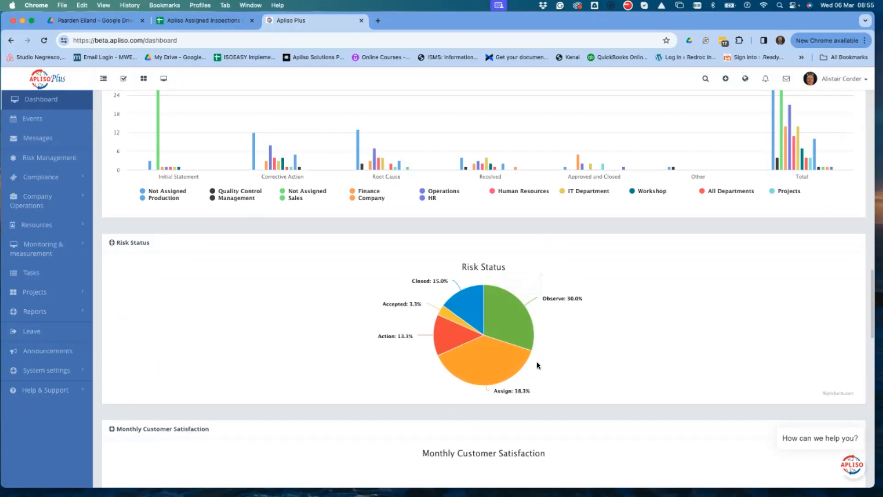
click(486, 364)
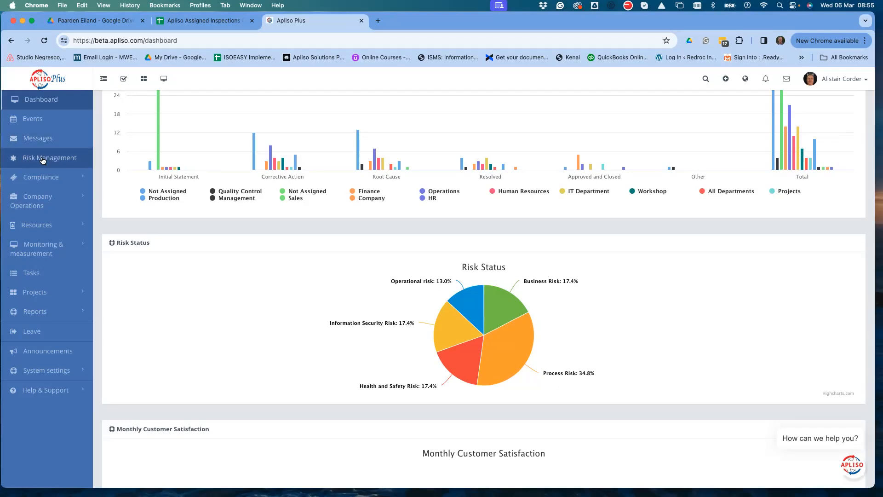
scroll(357, 256, down, 5)
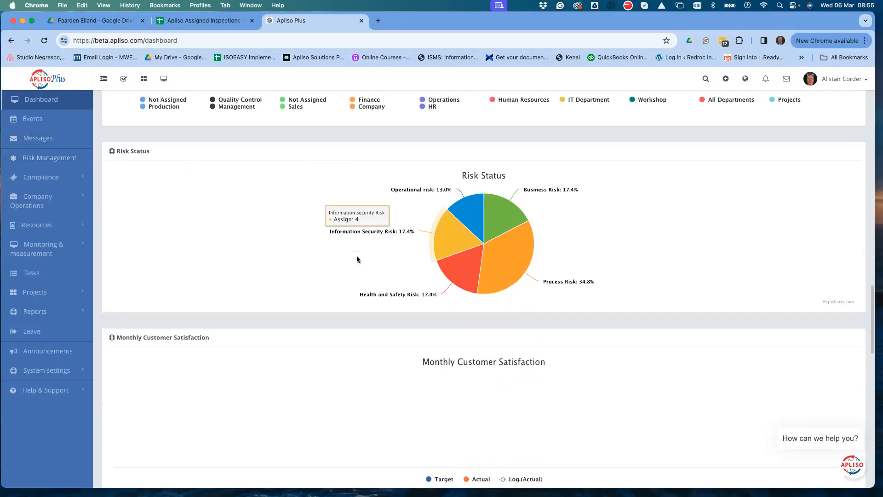
- Review the remaining dashboard charts for customer satisfaction, calibration, asset maintenance, skill scores and skills gaps by department
scroll(357, 260, down, 1)
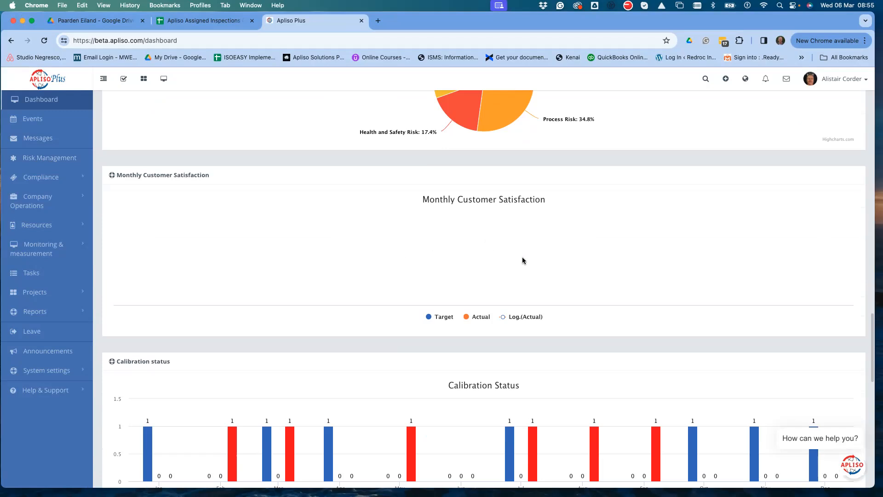
scroll(468, 252, down, 3)
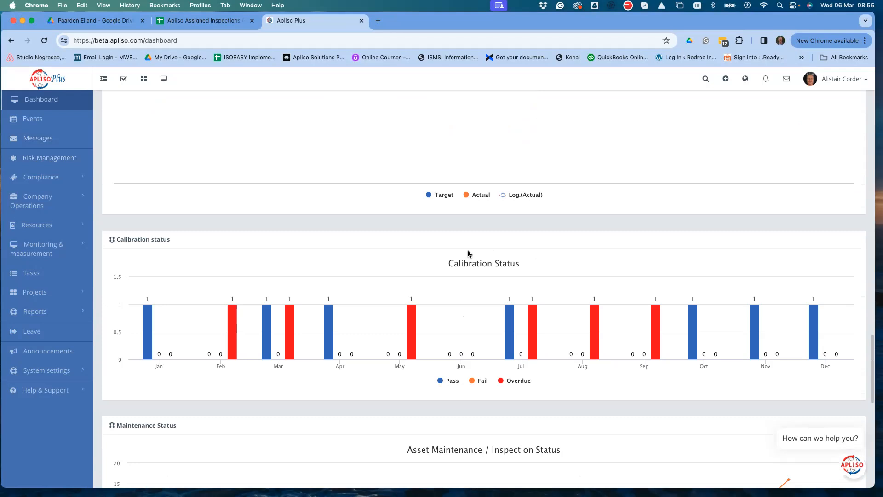
scroll(468, 254, down, 5)
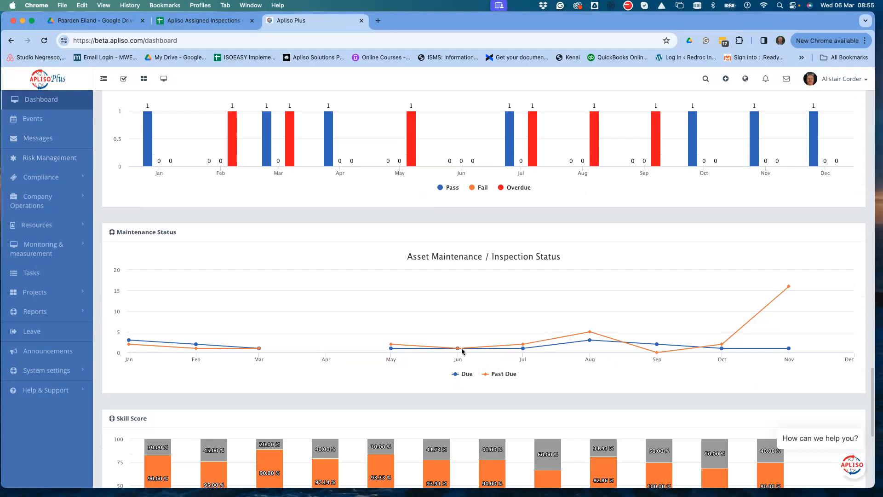
mouse_move(587, 331)
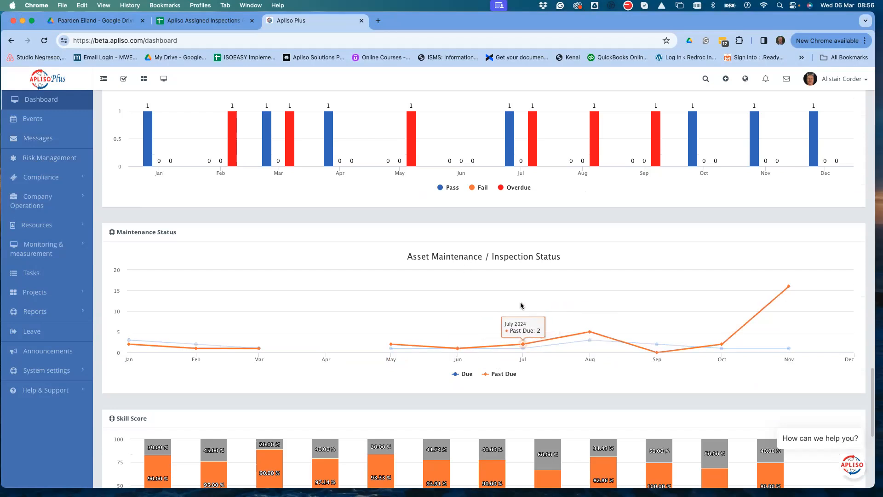
scroll(520, 273, down, 4)
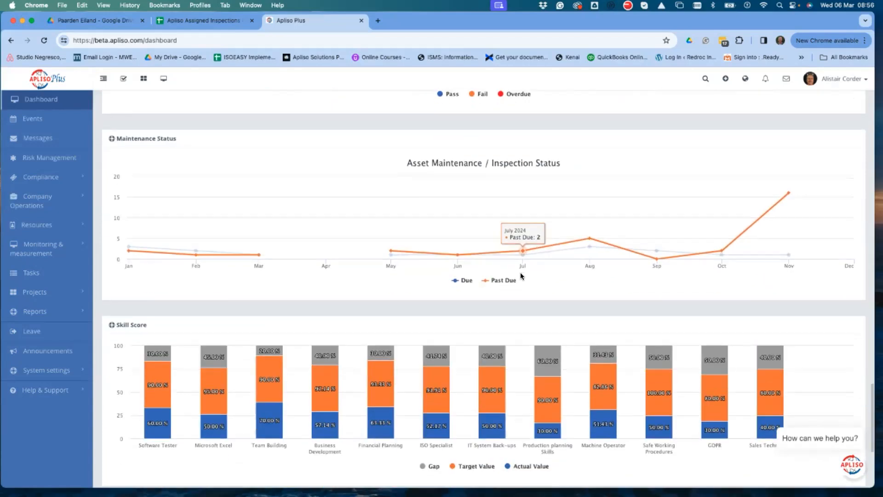
scroll(505, 256, down, 2)
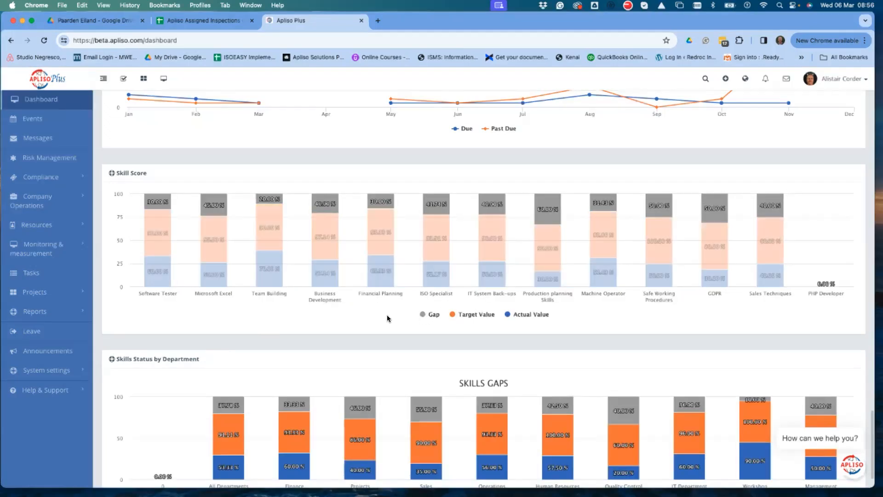
scroll(329, 314, down, 2)
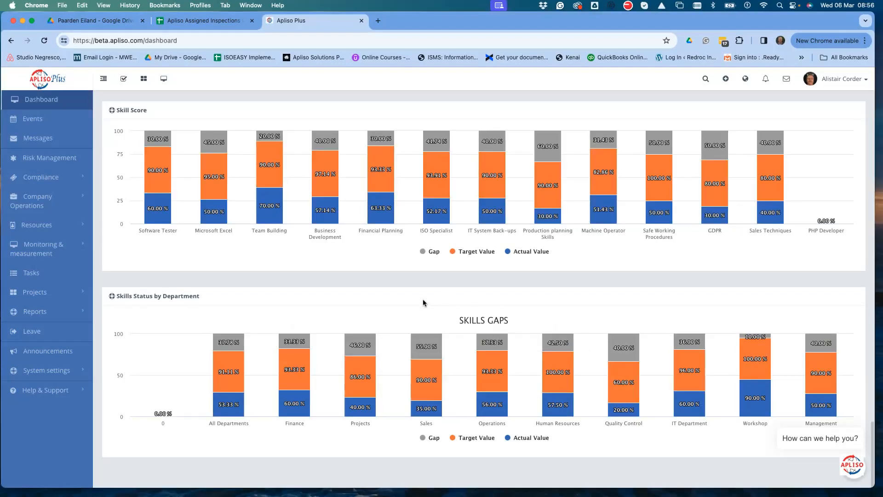
- Open the Departments list from the system settings
scroll(423, 302, up, 20)
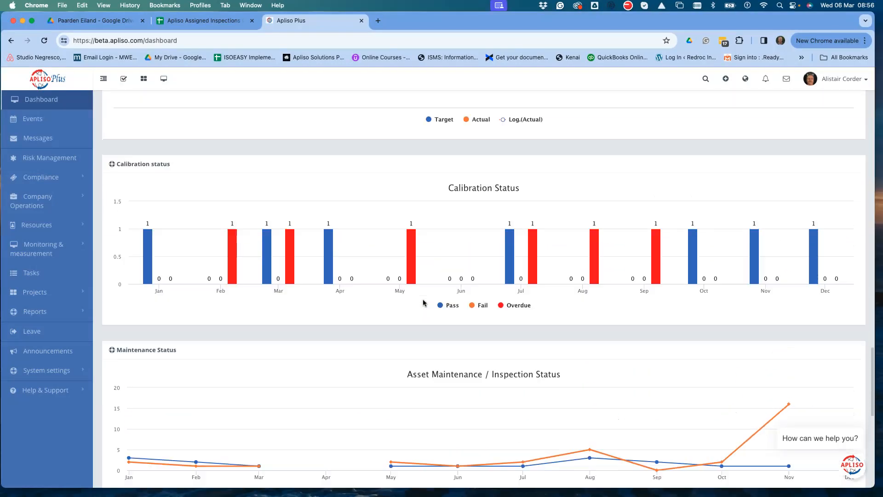
scroll(423, 302, up, 20)
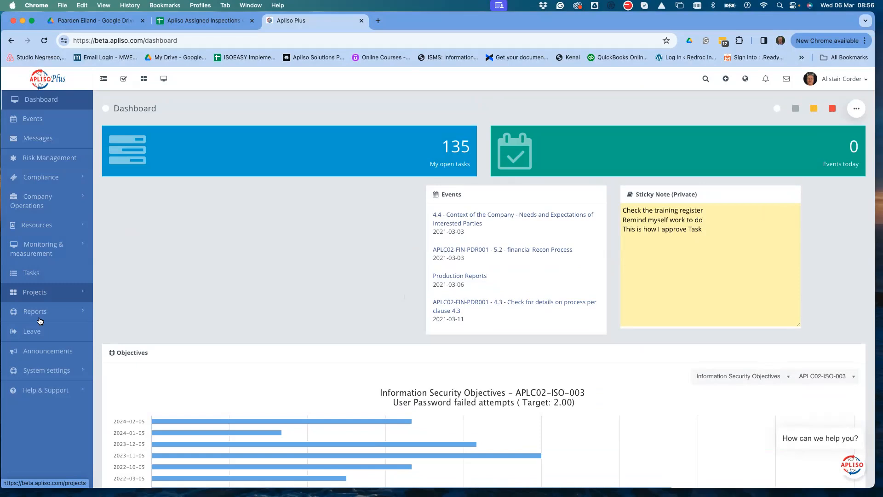
click(39, 376)
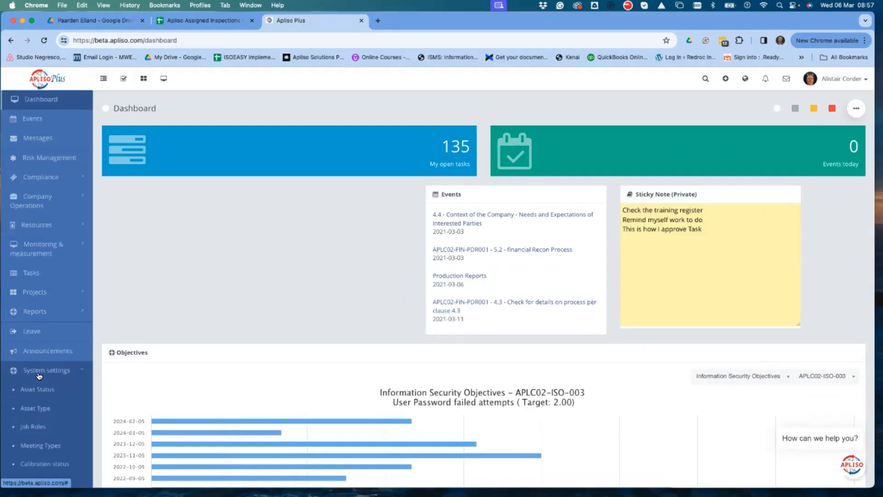
scroll(39, 376, down, 5)
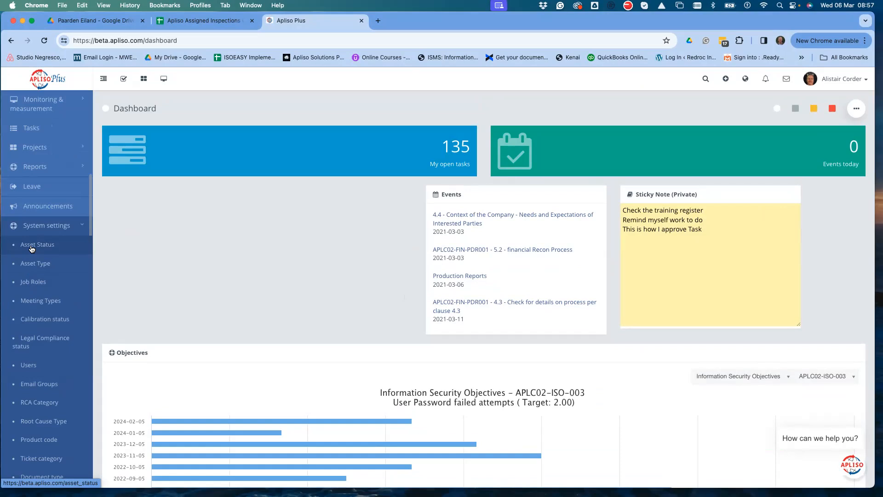
scroll(46, 368, down, 3)
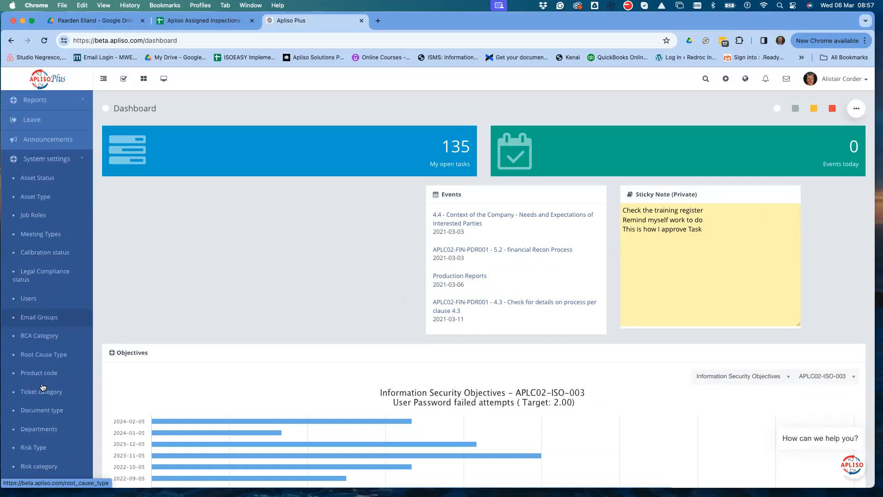
click(38, 432)
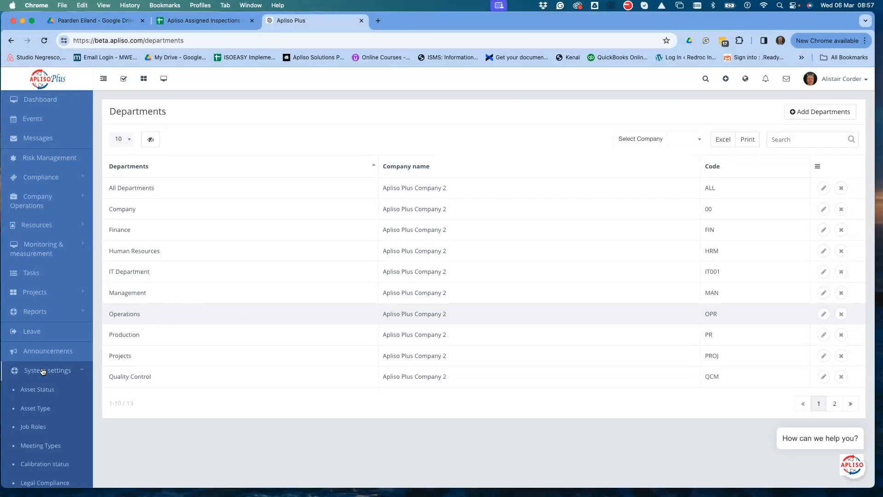
- Try to open the Templates page in the system settings, and go back to the Departments list
scroll(43, 371, down, 4)
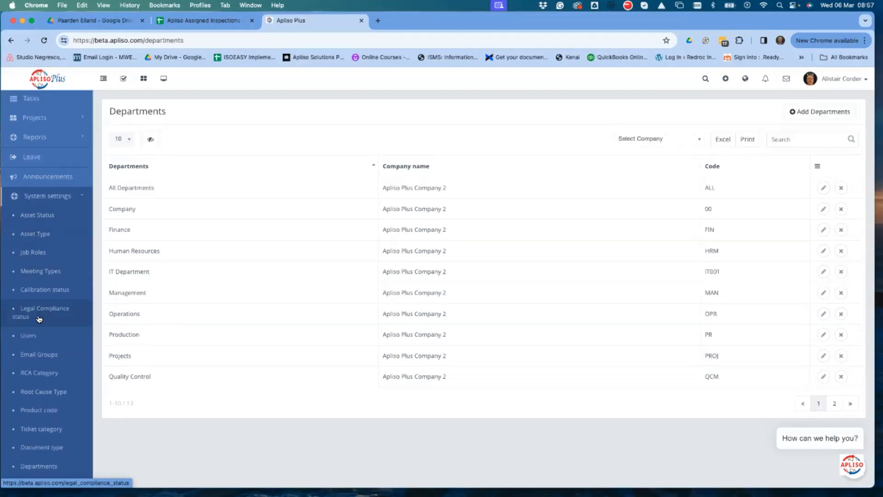
scroll(42, 314, down, 2)
scroll(41, 314, down, 1)
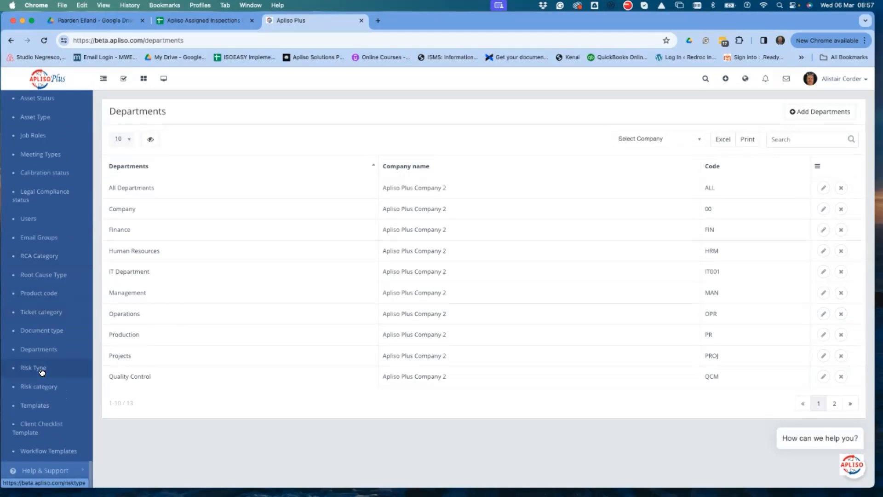
click(33, 405)
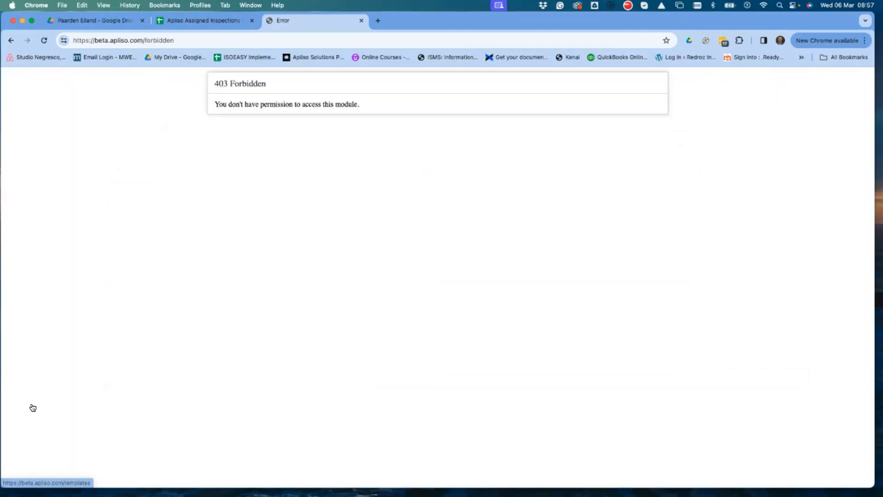
click(12, 41)
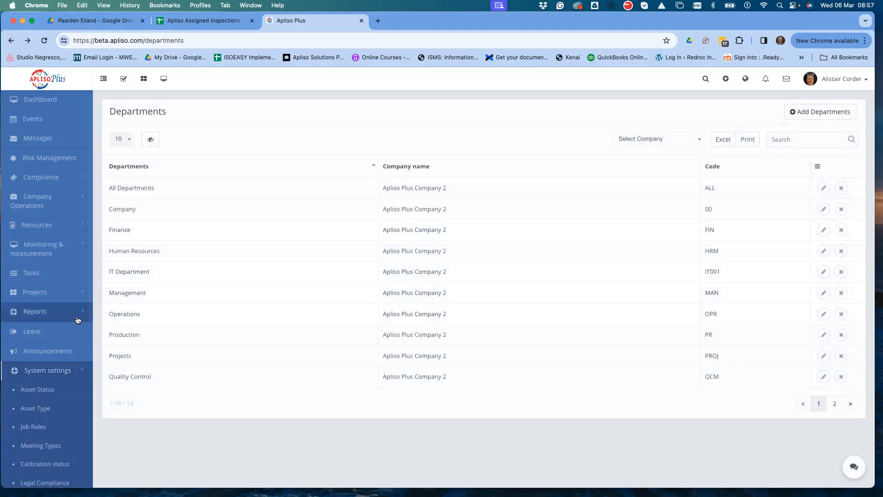
- Open the Client Checklist Template list and review the Recruitment Checklist template's header fields and checklist items
scroll(78, 319, down, 10)
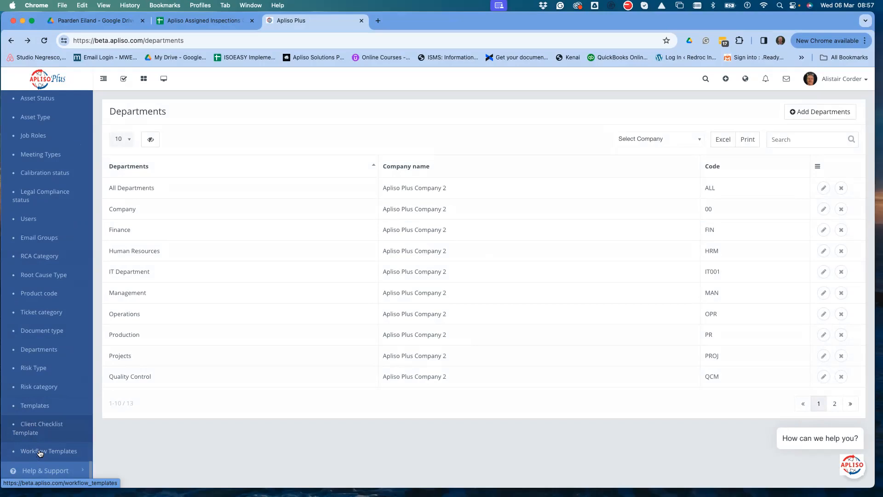
click(37, 428)
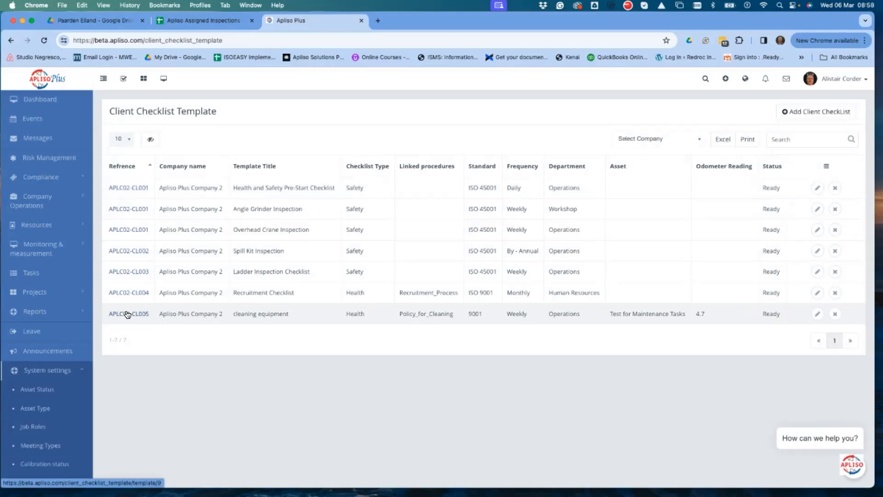
click(128, 293)
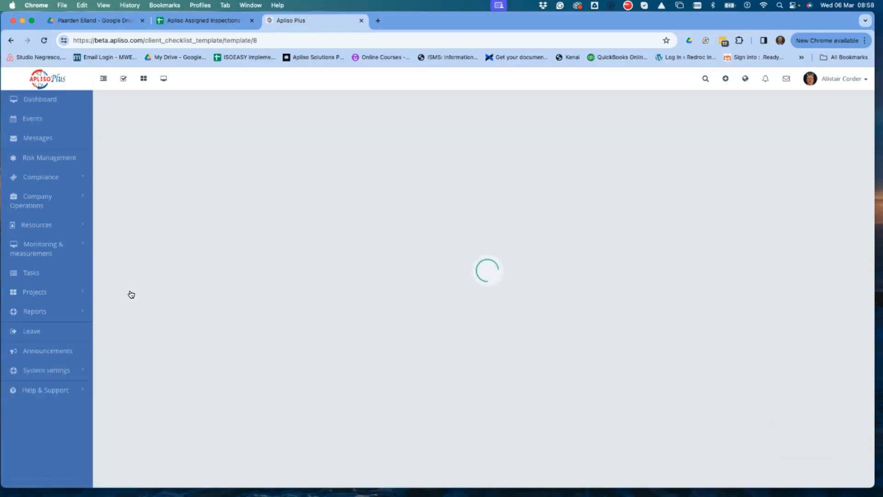
scroll(396, 237, down, 1)
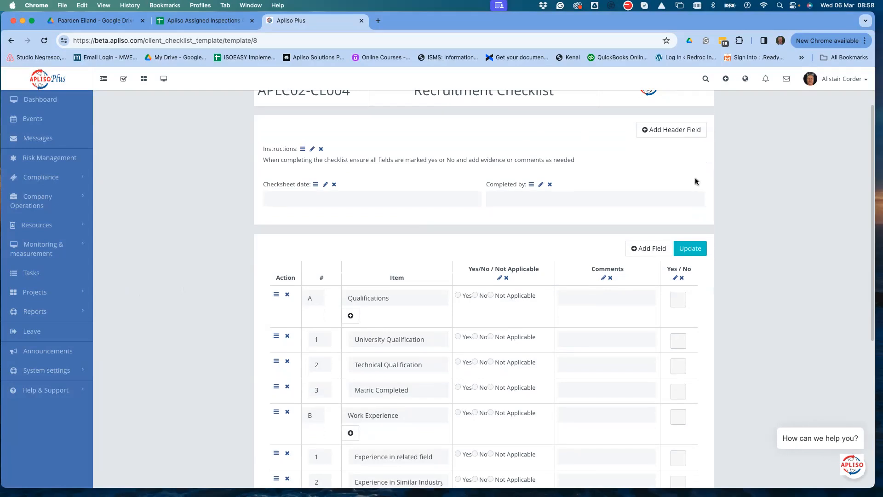
scroll(468, 216, down, 5)
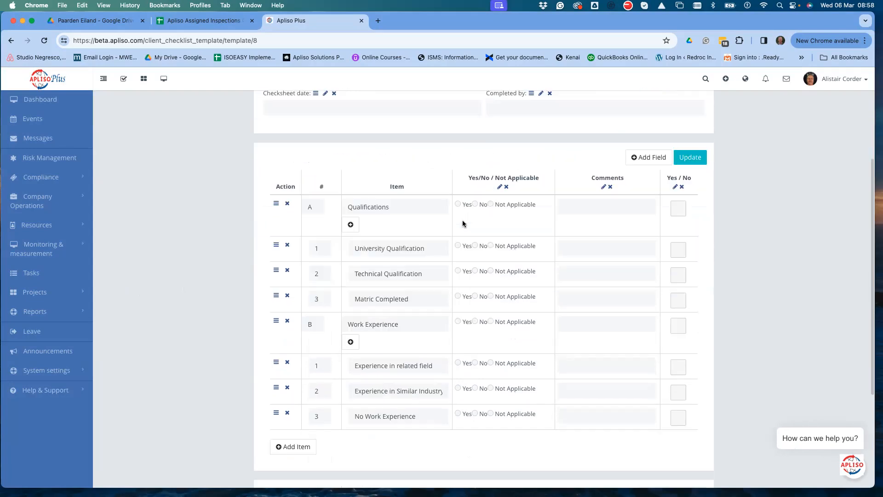
scroll(462, 220, up, 2)
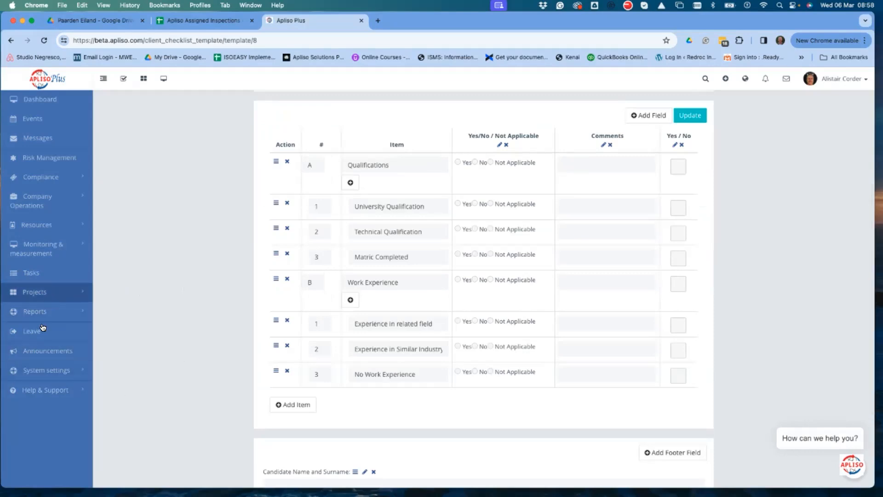
- Open the Workflow Templates list and review the template tasks of the On-board WF workflow
click(39, 370)
scroll(39, 372, down, 1)
scroll(39, 372, down, 6)
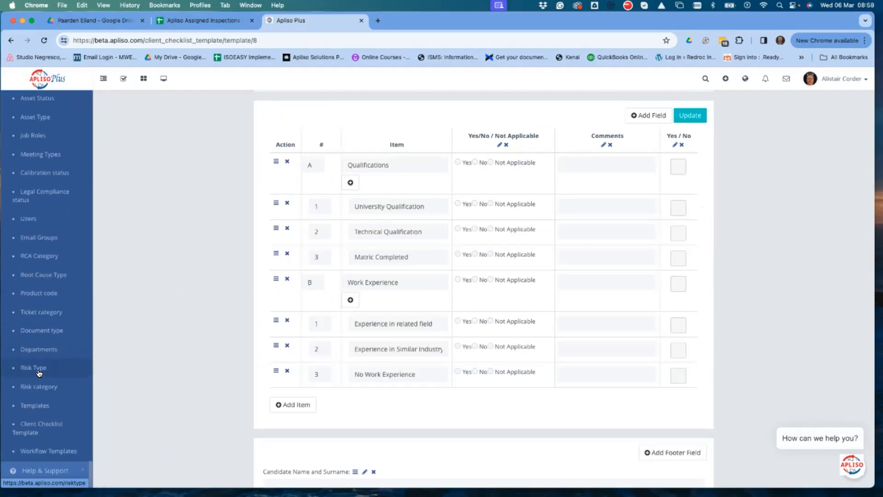
click(40, 446)
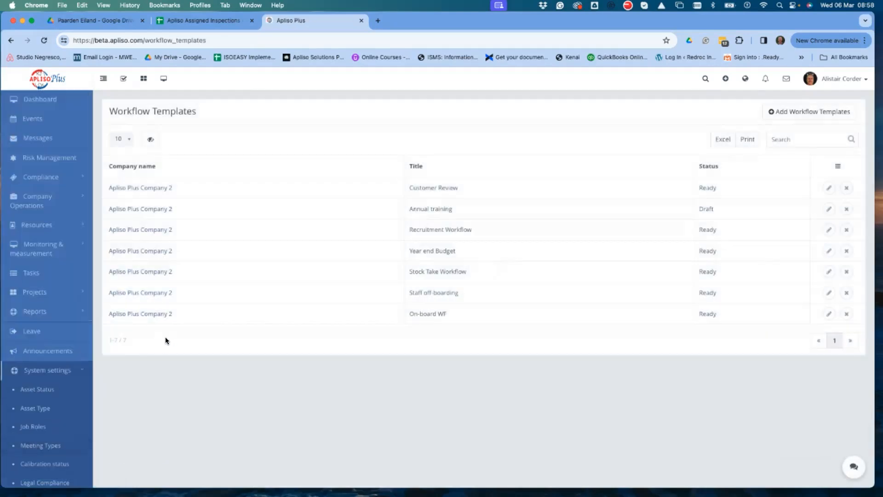
click(129, 315)
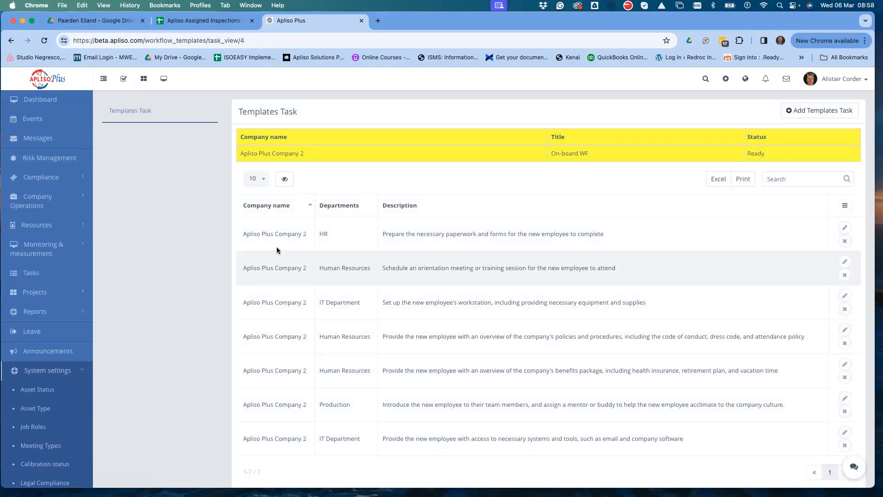
scroll(302, 313, down, 1)
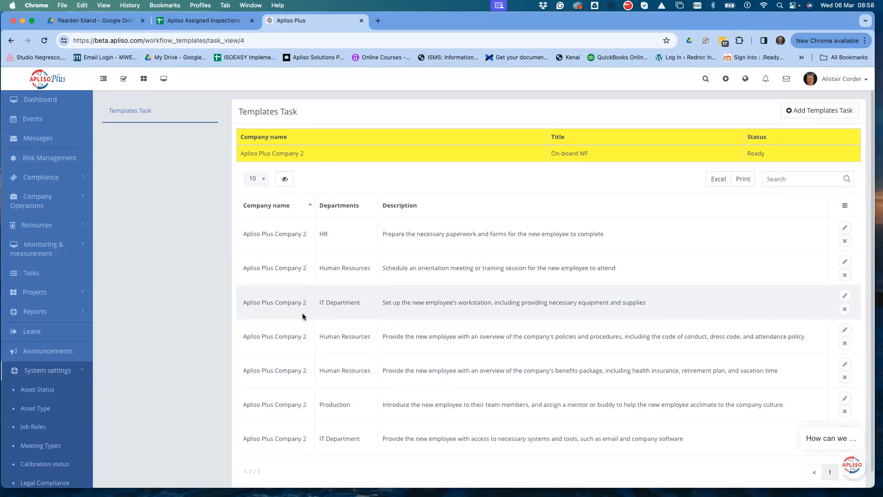
- Open the Risk Management register and start adding a new risk
click(43, 371)
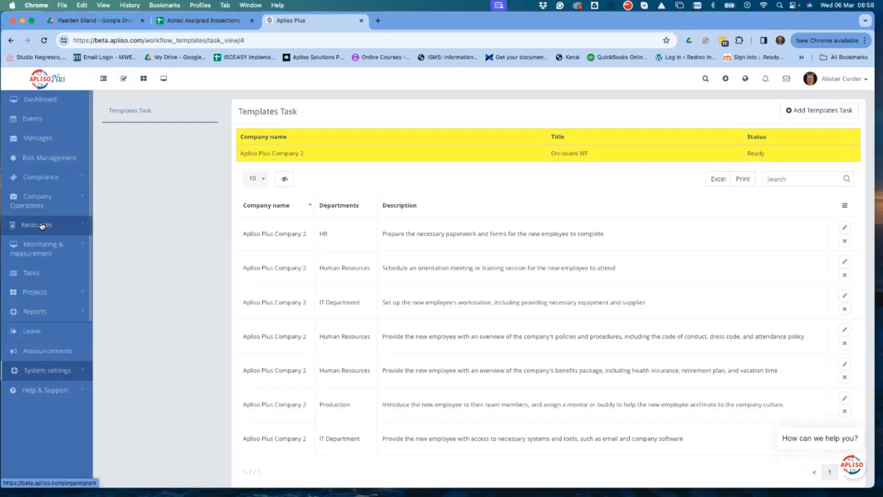
click(41, 161)
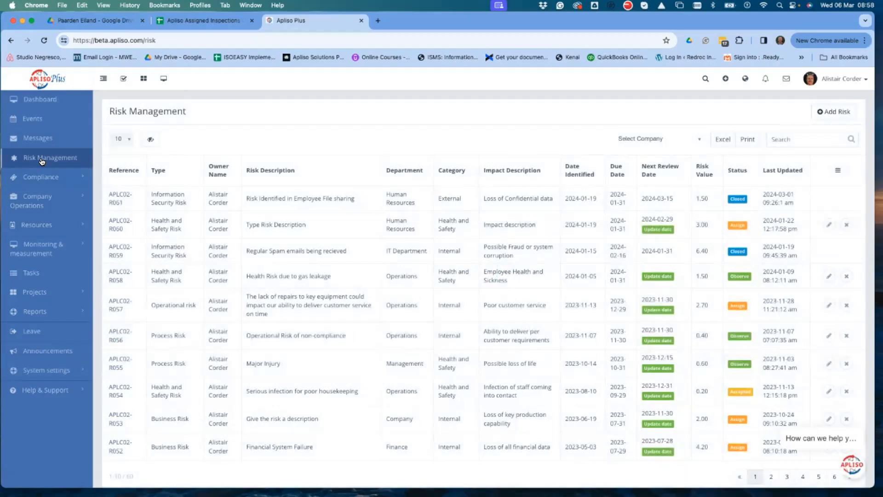
click(826, 112)
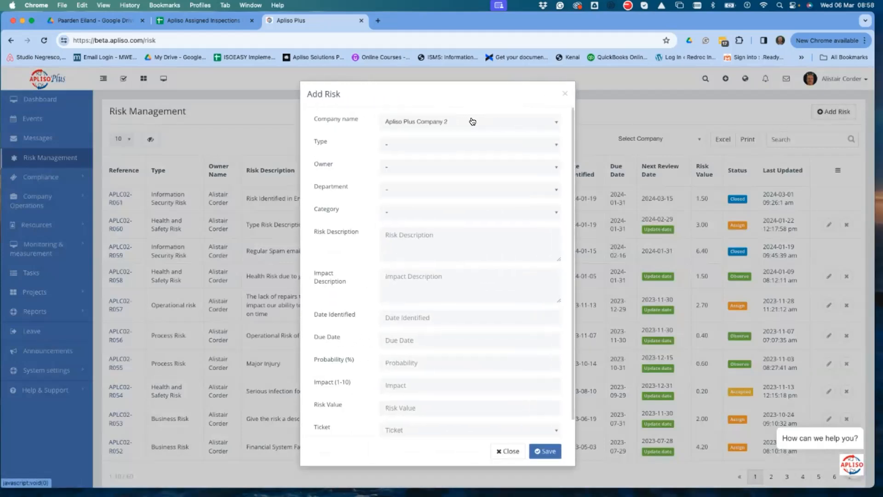
- Set the new risk's type to Business Risk, choose its owner, and set the department to Management and the category to External
click(405, 144)
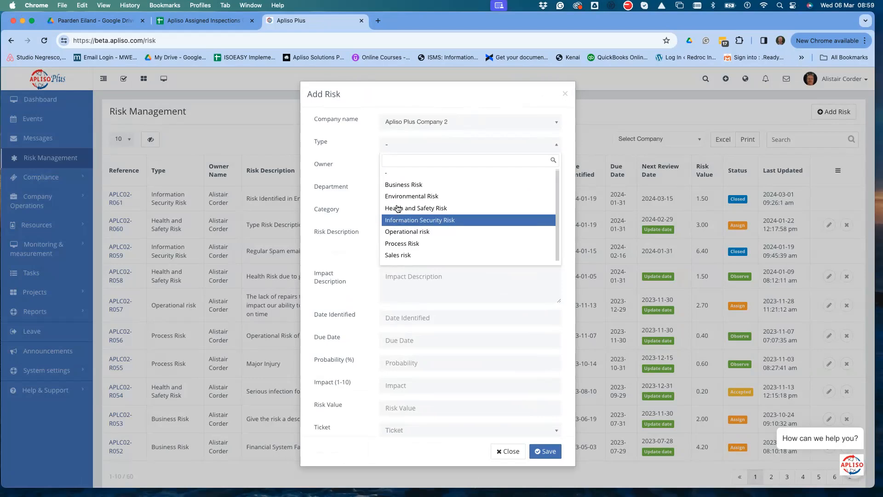
click(401, 188)
click(403, 166)
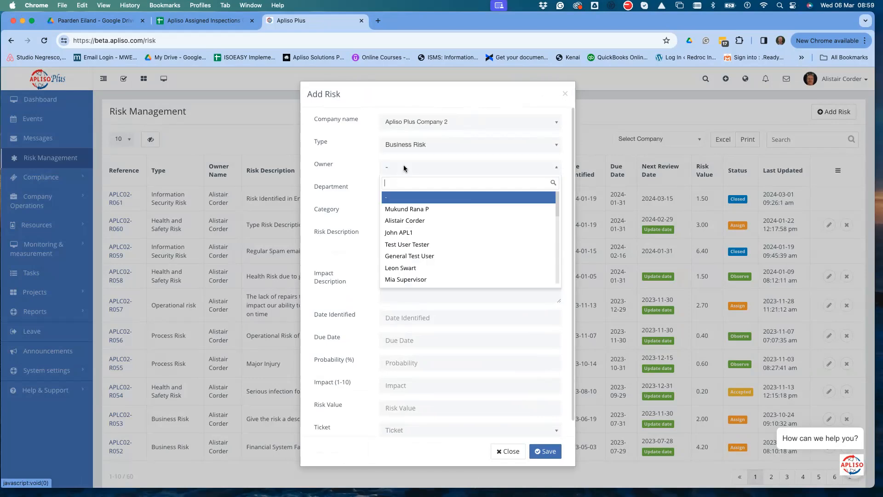
click(403, 226)
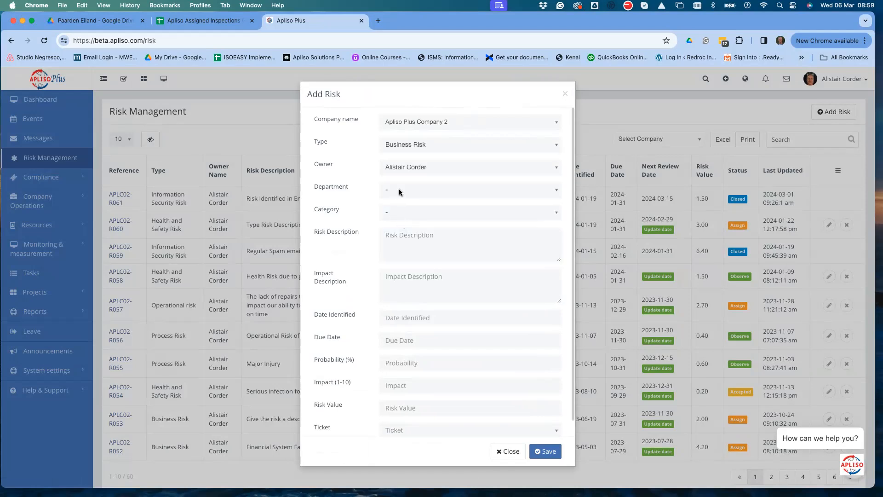
click(398, 190)
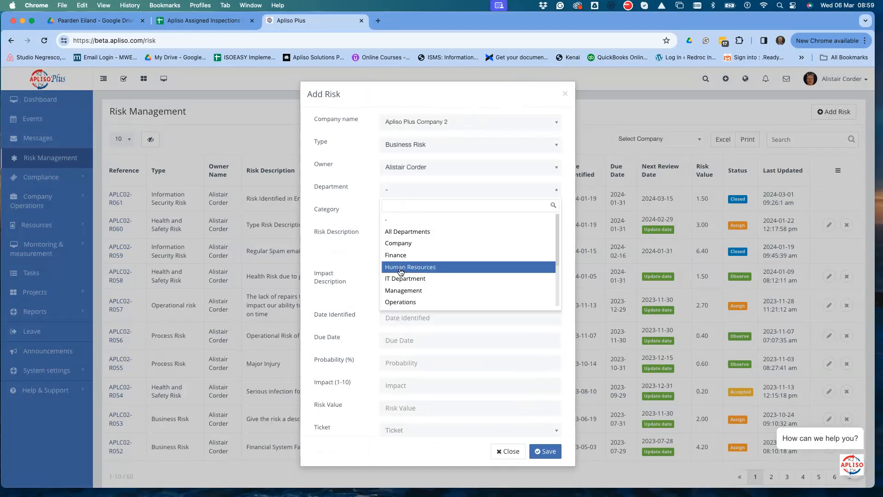
click(397, 290)
click(398, 210)
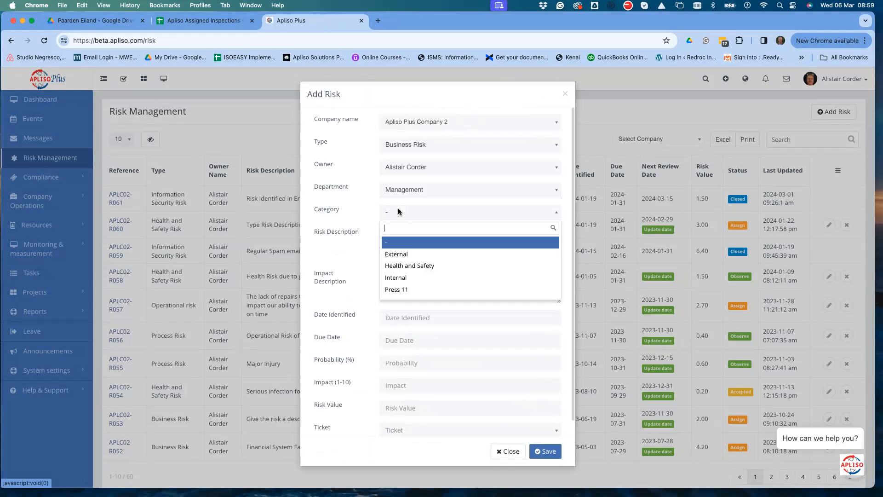
click(398, 256)
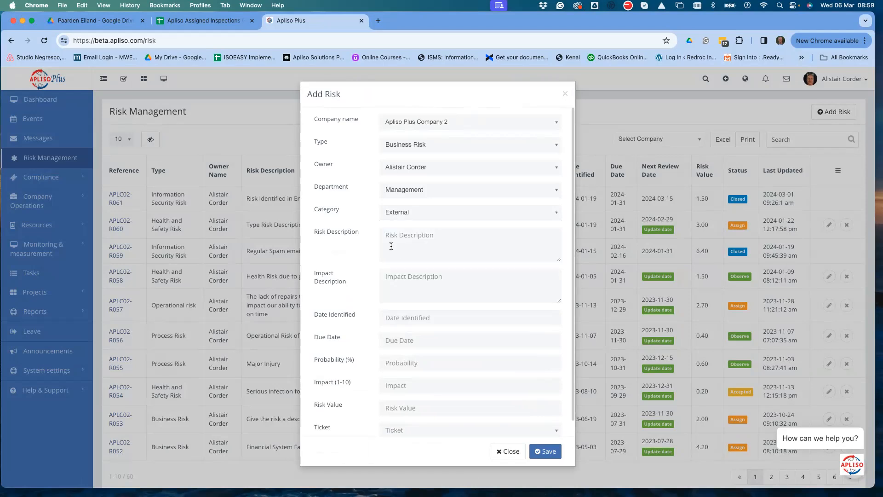
- Enter the risk description "Local and NAtional Elections could result in workforce unsettlement"
click(391, 241)
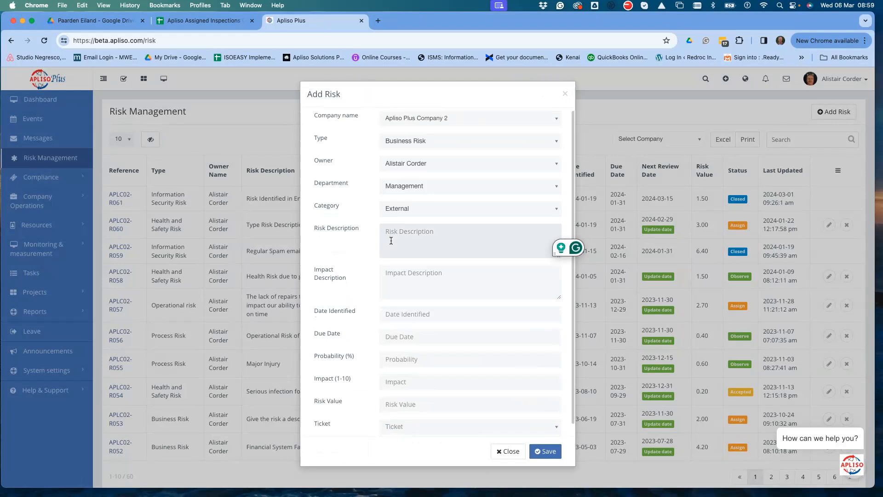
text(Local and)
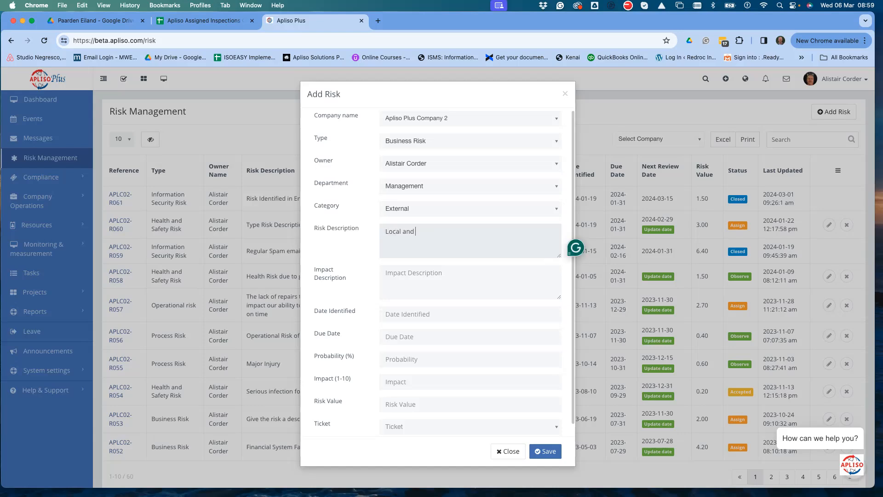
text( NAtional Elections could result in wor)
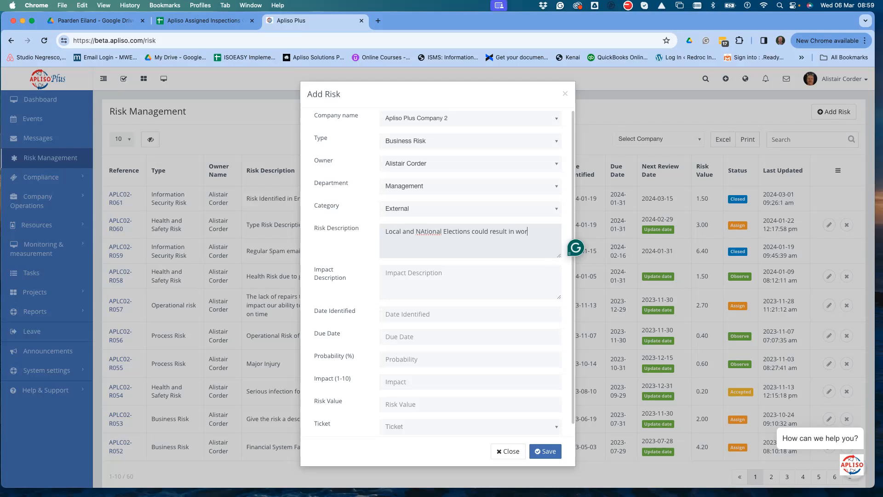
text(kforv)
key(BackSpace)
text(ce unste)
key(BackSpace)
text(ettelment)
double_click(400, 240)
text(unsettlement)
- Enter the impact description "Work force stay-aways and loss of production"
click(388, 271)
text(Work force stay-aways and loss o)
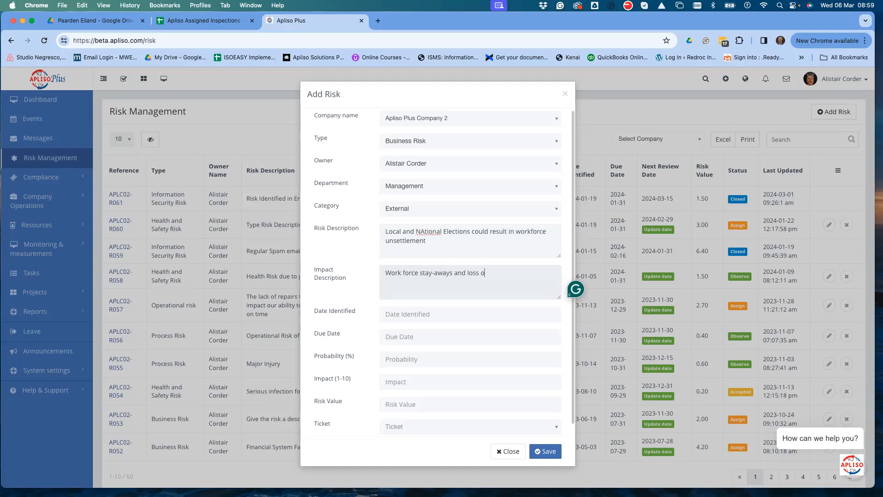
text(f production)
- Set the new risk's identification date to 2024-03-06 and its due date to 2024-06-07
click(394, 316)
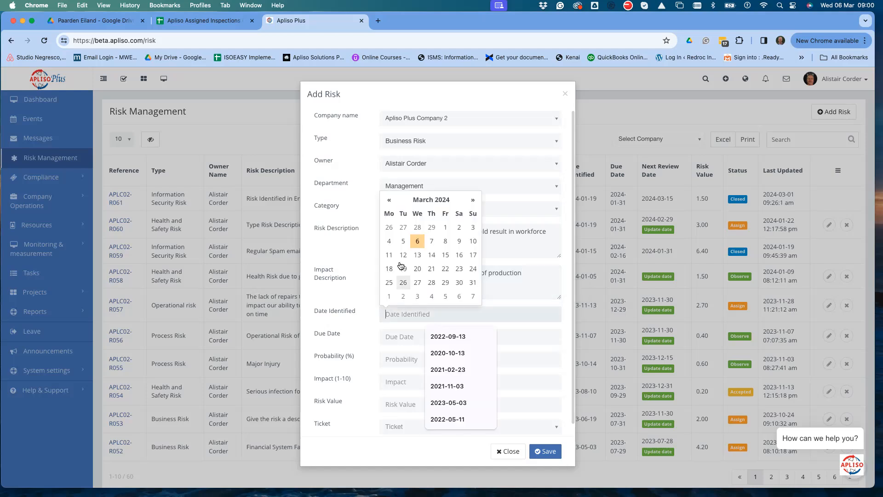
click(417, 240)
click(387, 336)
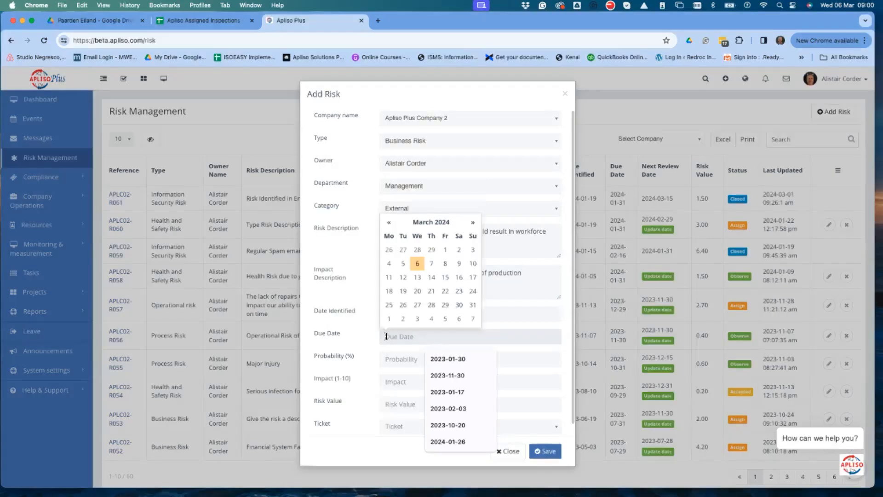
click(472, 222)
click(473, 222)
click(472, 223)
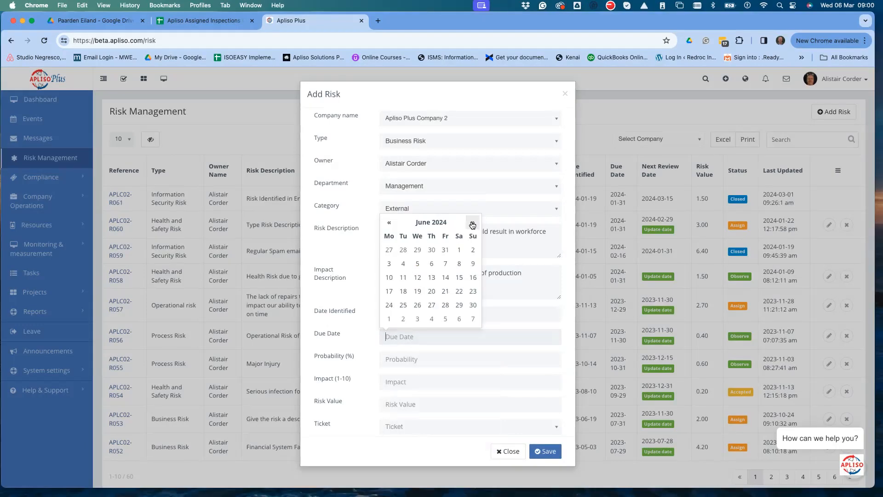
click(445, 264)
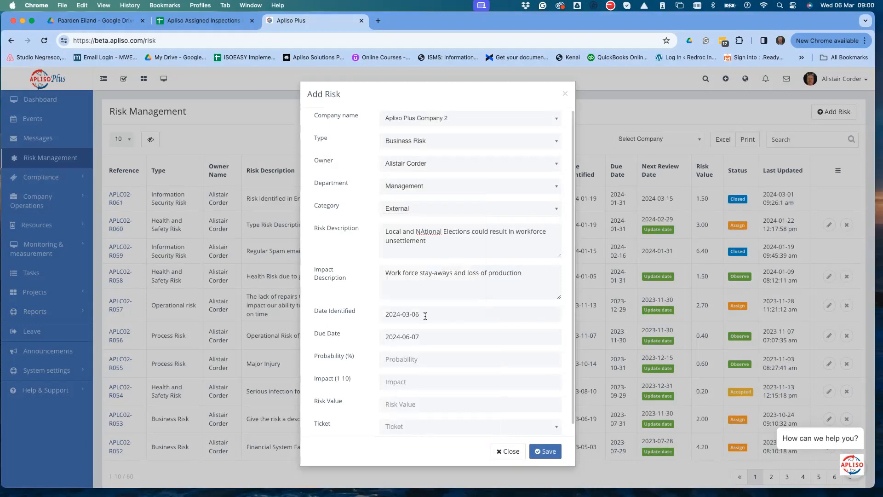
- Set the risk's probability to 50 % and its impact score to 5
click(395, 359)
text(50)
click(394, 381)
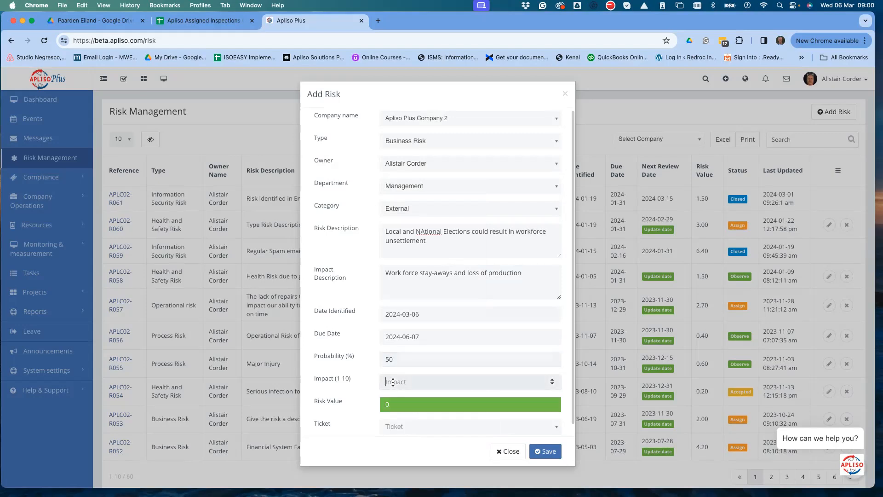
text(5)
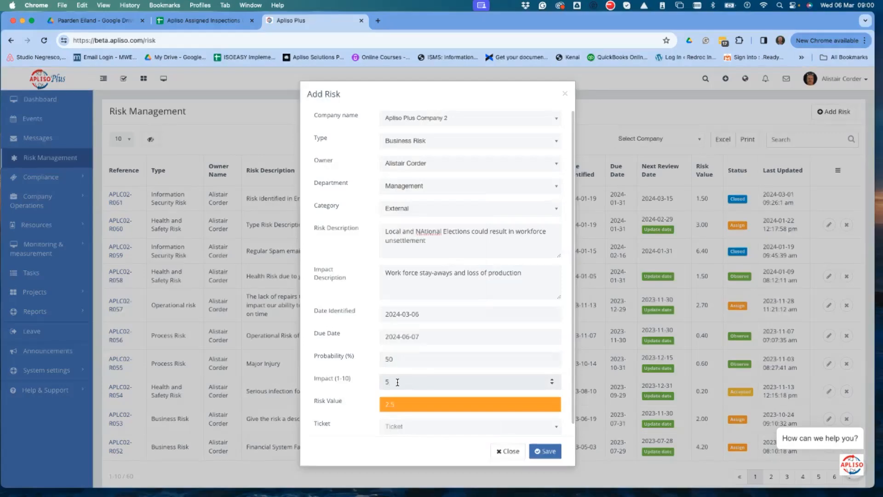
- Try impact scores of 8, 2, 10 and 1 to compare the risk value, and return the impact to 5
key(BackSpace)
text(8)
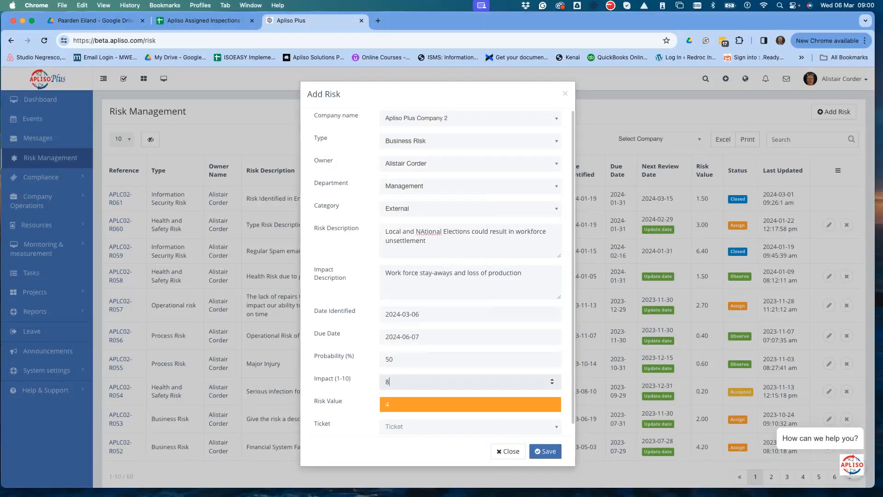
key(BackSpace)
text(2)
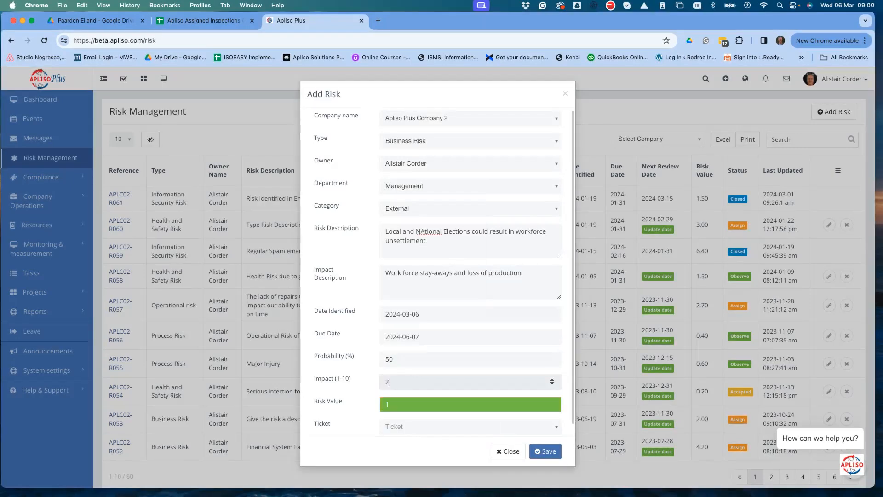
key(BackSpace)
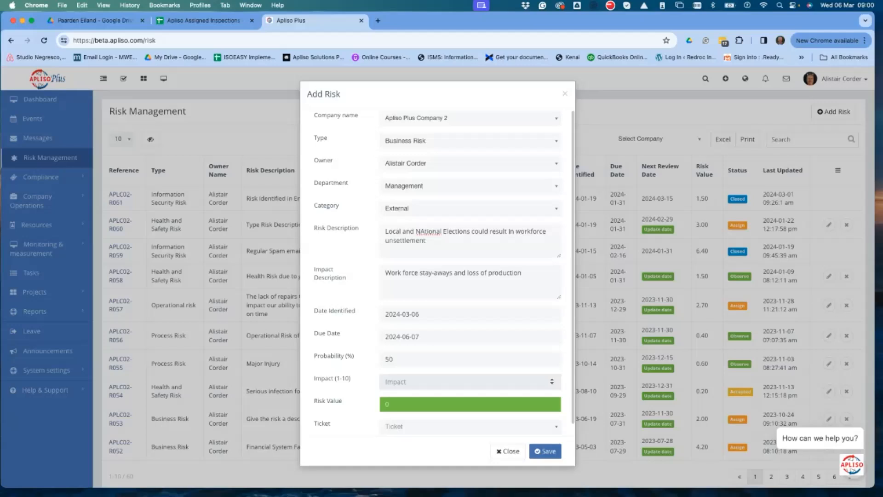
text(10)
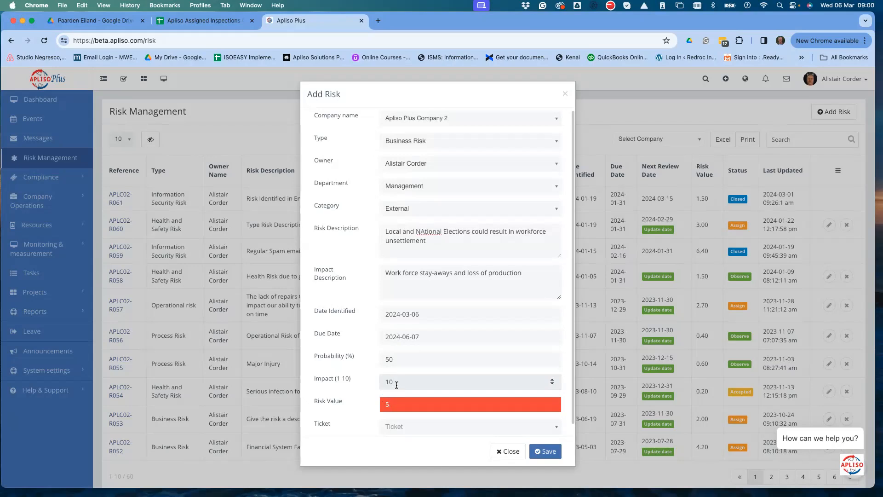
key(BackSpace)
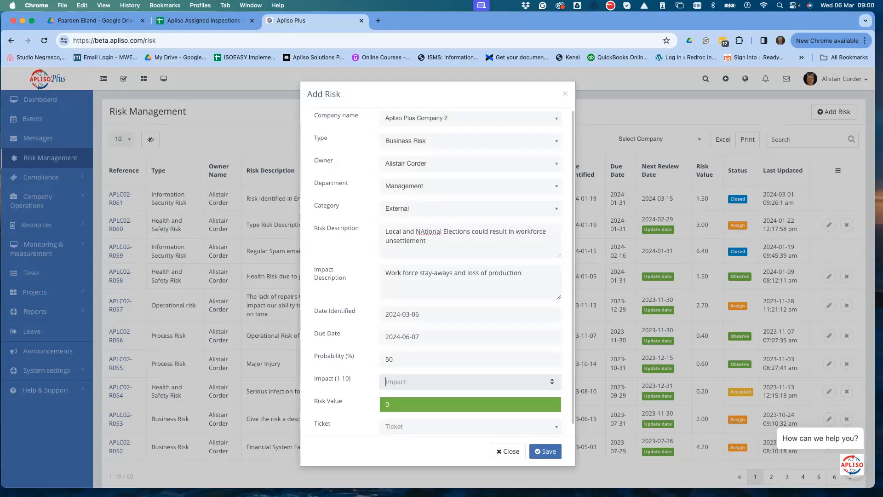
text(8)
key(BackSpace)
text(1)
key(BackSpace)
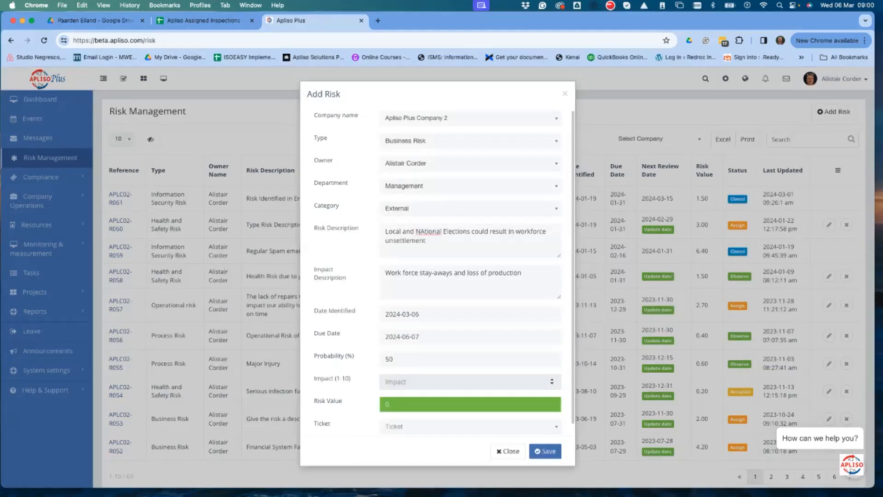
text(5)
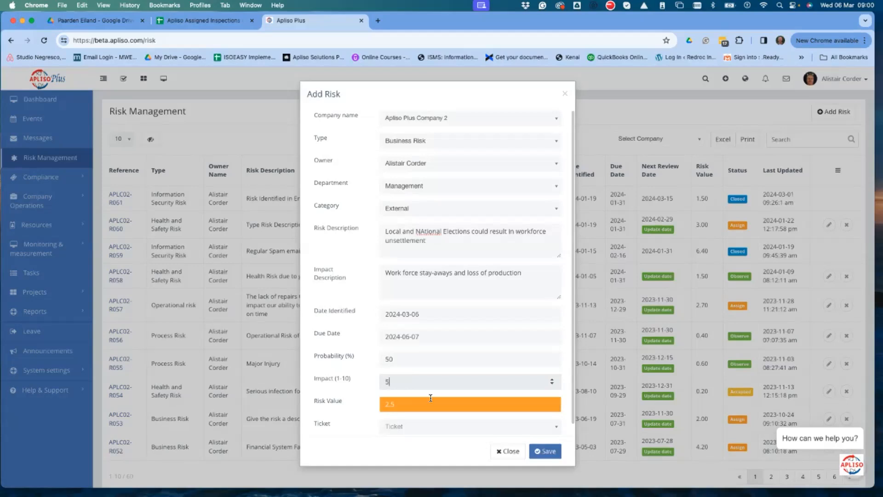
- Correct the misspelled "NAtional" to "National" in the risk description and save the new risk
click(555, 452)
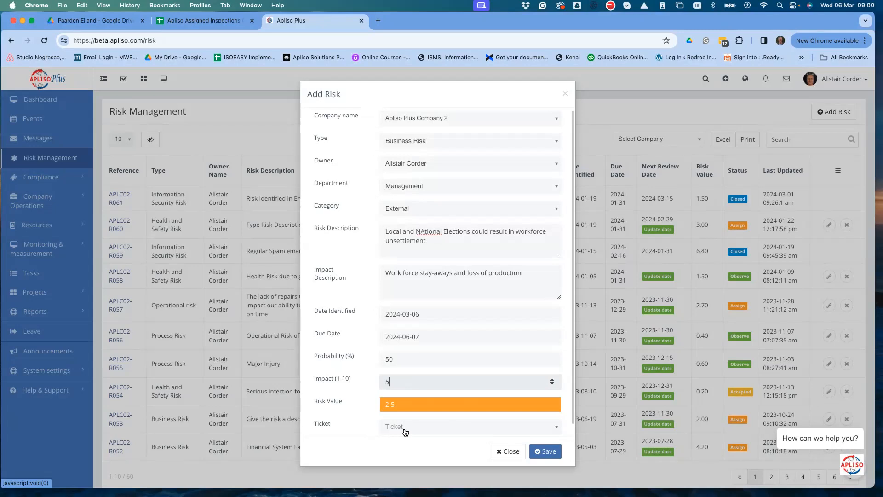
double_click(426, 232)
right_click(426, 233)
click(421, 234)
click(425, 233)
key(BackSpace)
text(a)
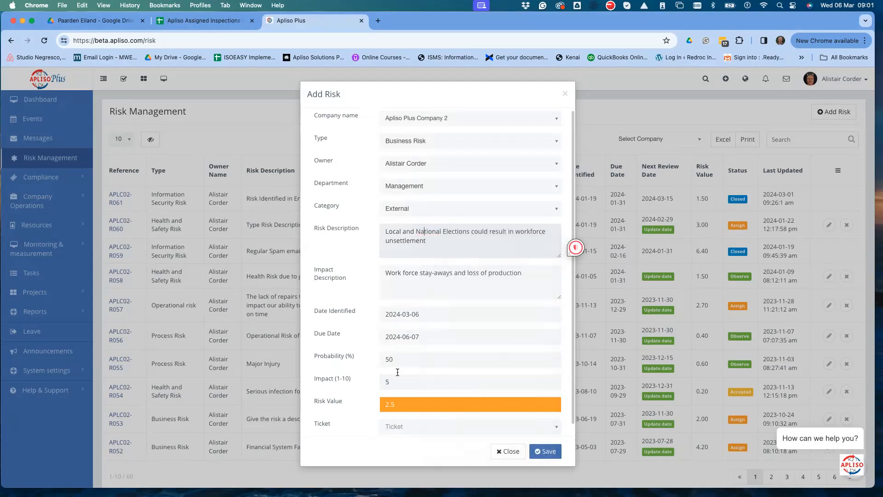
click(545, 451)
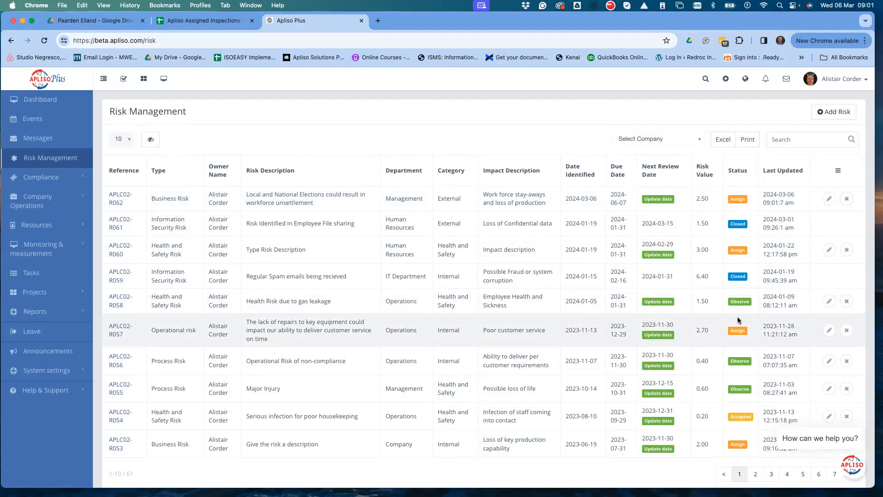
- List all entries in the risk register and examine their risk values and statuses
scroll(737, 318, down, 1)
click(117, 123)
click(116, 182)
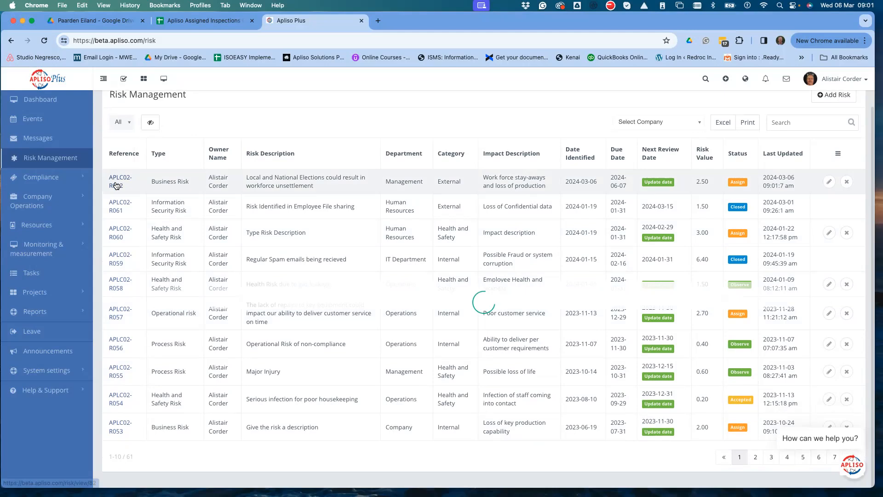
scroll(675, 216, down, 5)
scroll(675, 216, down, 3)
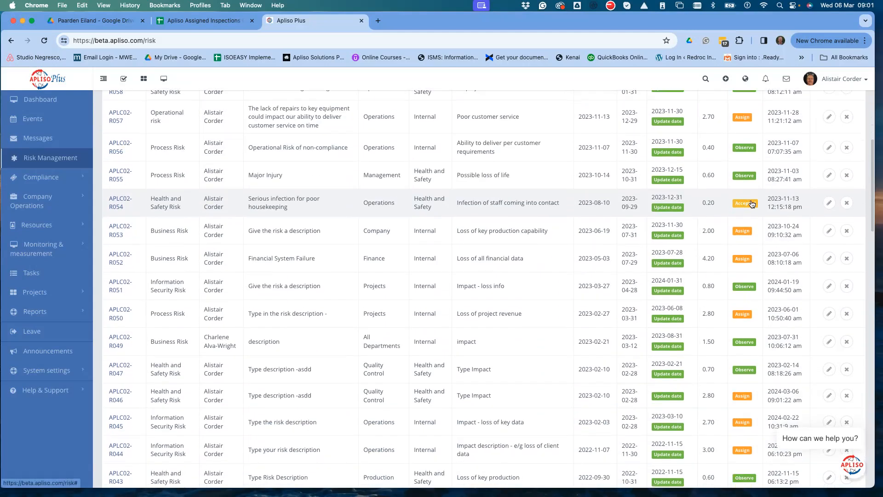
scroll(749, 238, down, 6)
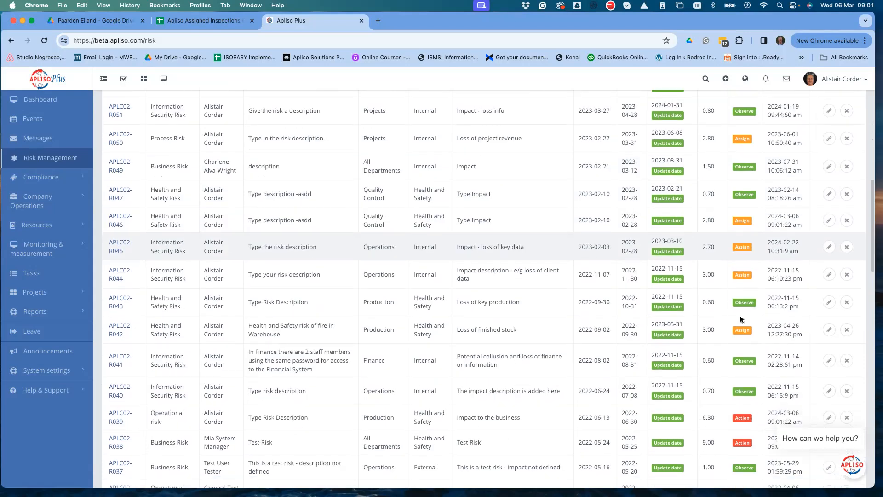
scroll(741, 298, down, 3)
scroll(741, 274, up, 5)
scroll(741, 278, up, 7)
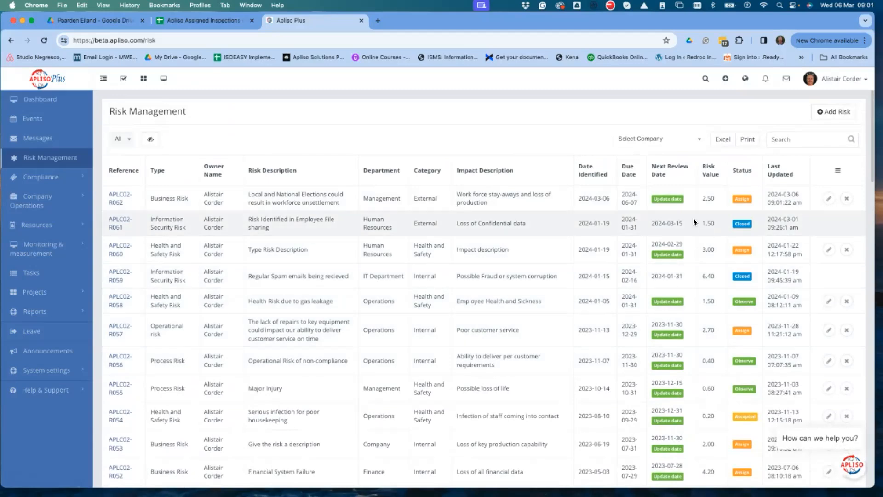
- Set the next review date of the new elections risk to 2024-03-27 and save it
click(668, 199)
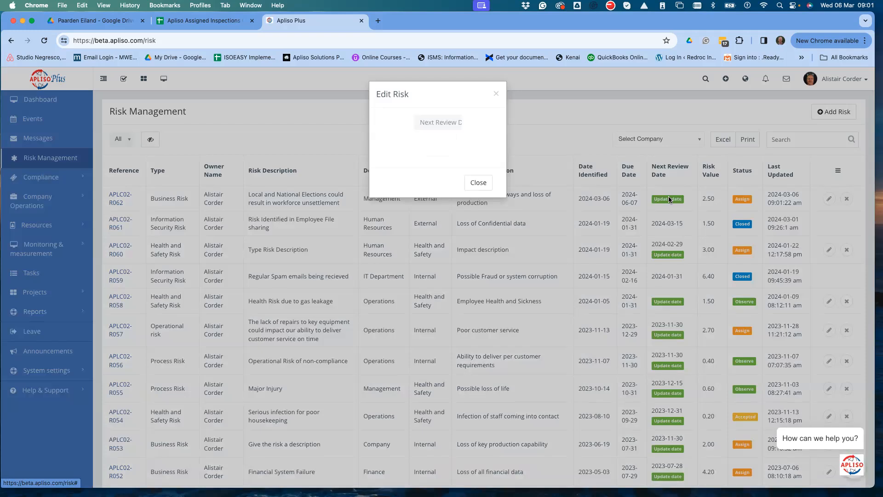
click(401, 121)
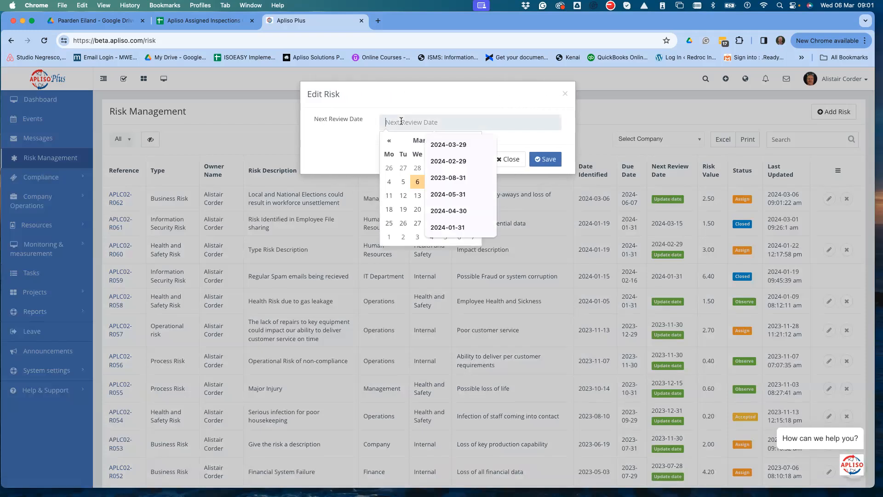
click(412, 139)
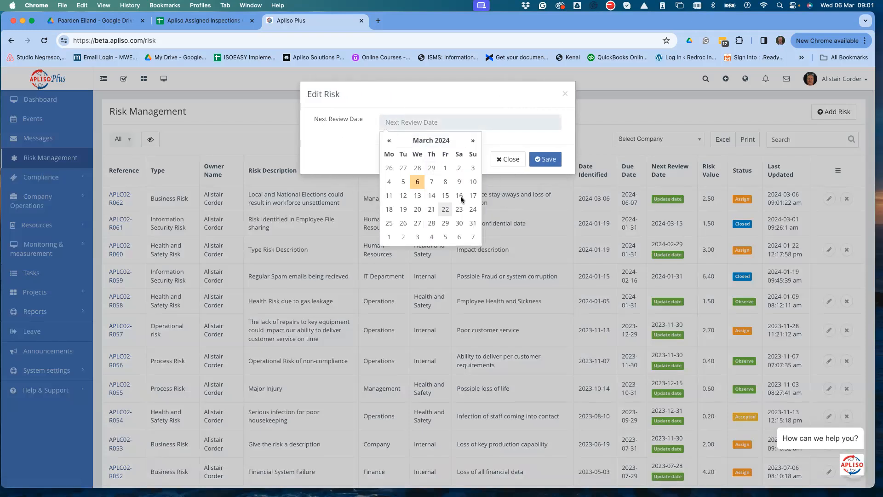
click(417, 223)
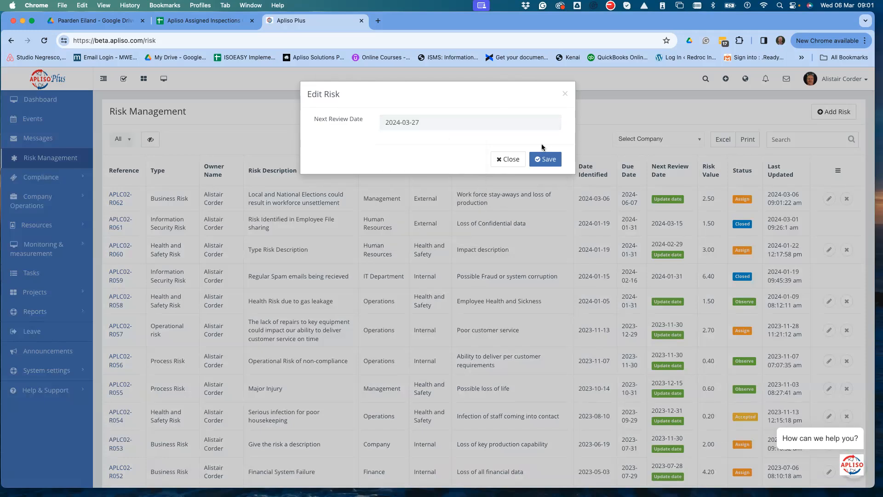
click(545, 159)
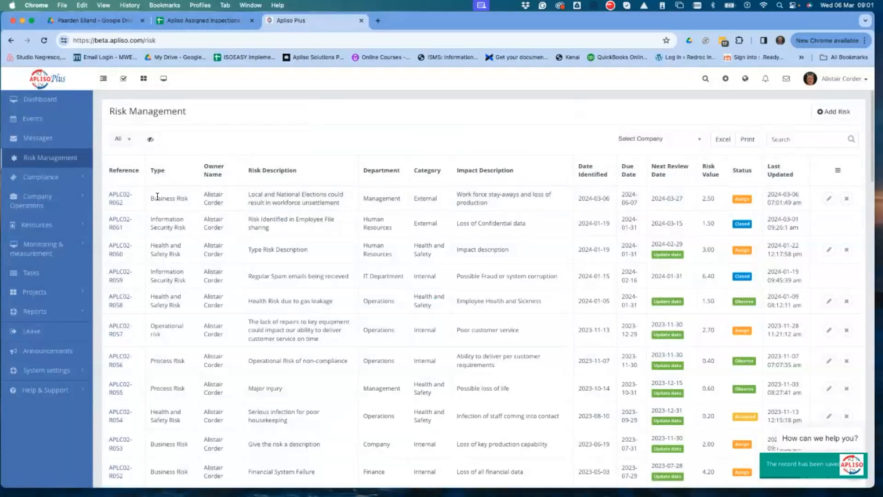
- Open the actions of the new elections risk and look over the form for adding a risk action without saving
click(119, 197)
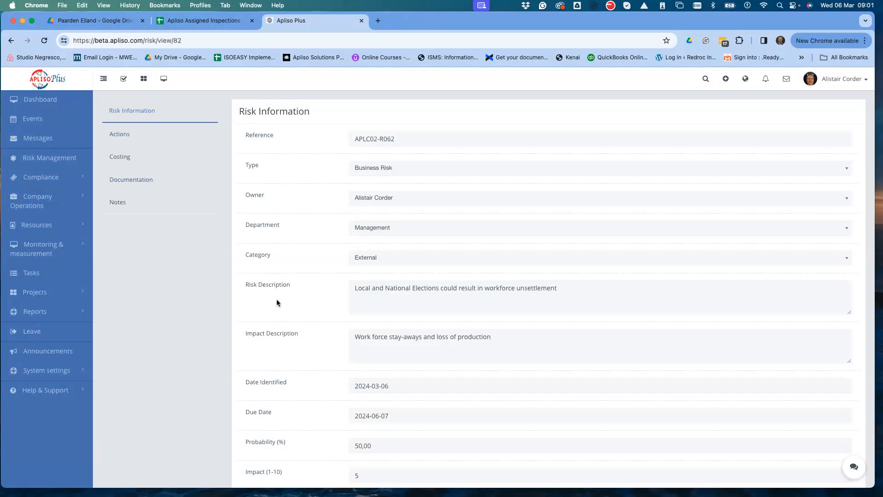
click(121, 134)
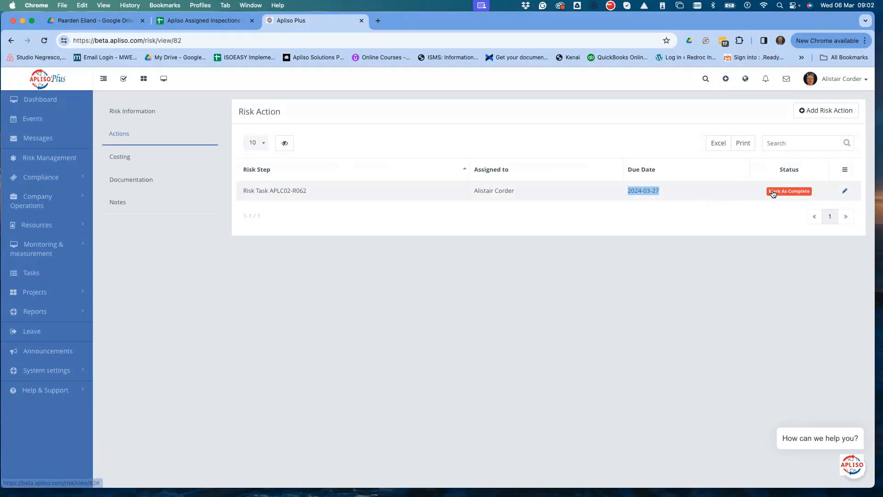
click(835, 111)
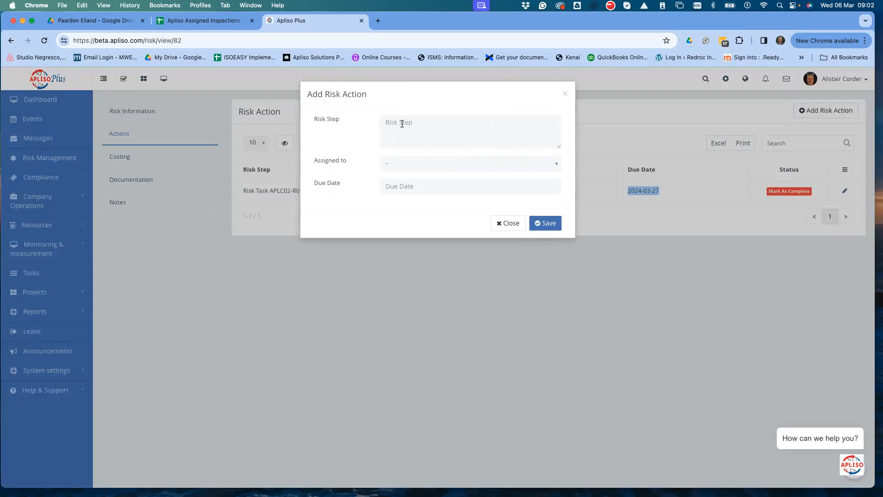
click(389, 162)
click(358, 152)
click(509, 223)
- Start a new costing entry for the elections risk with cost type Service and supplier Carefull Security
click(119, 157)
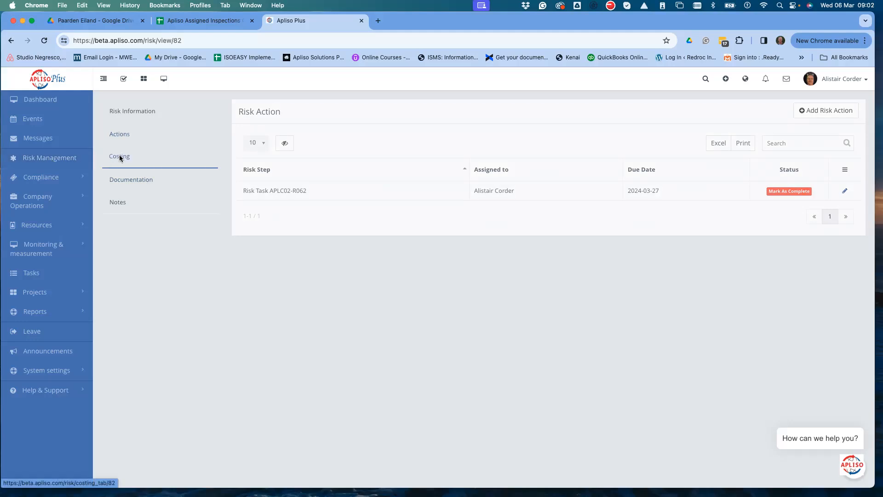
click(831, 111)
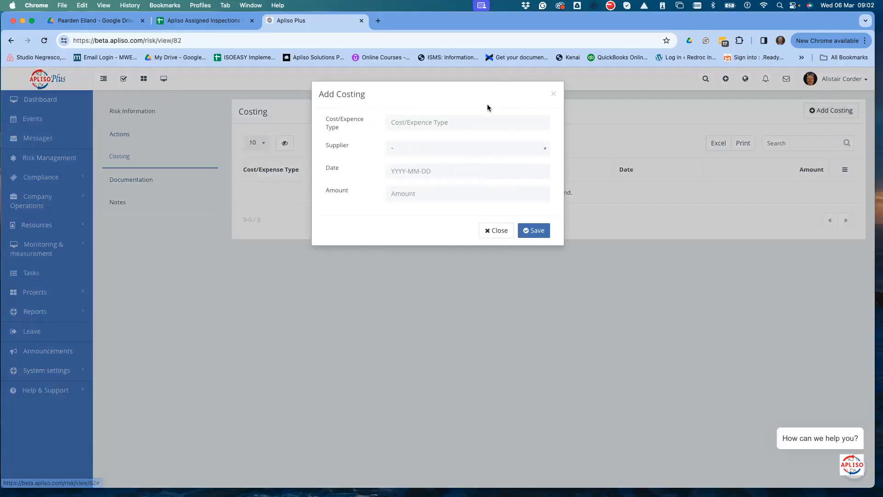
click(425, 124)
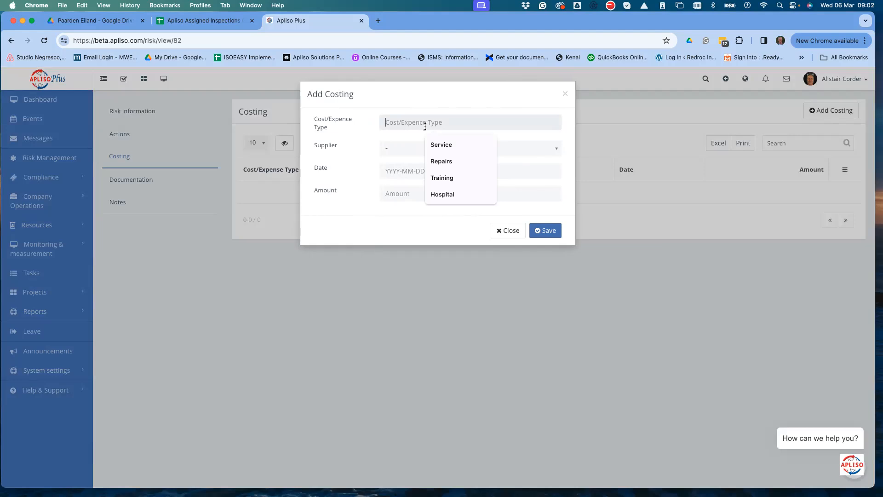
click(436, 145)
click(408, 146)
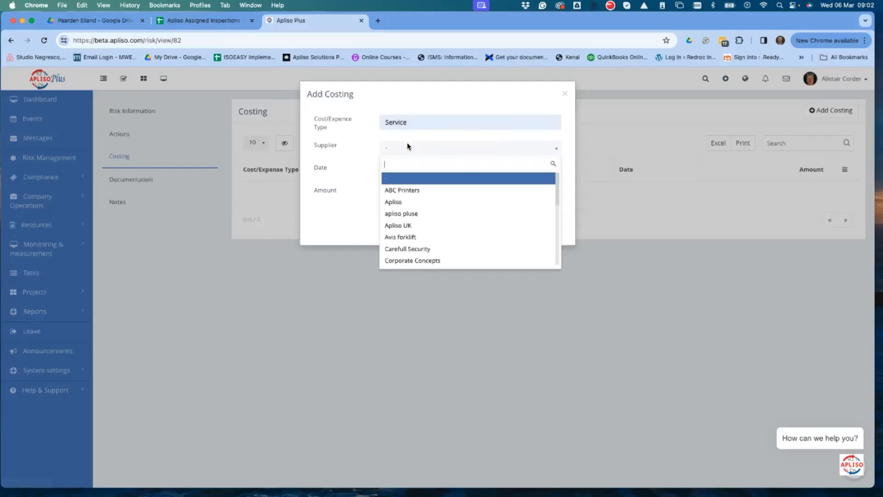
scroll(418, 199, down, 2)
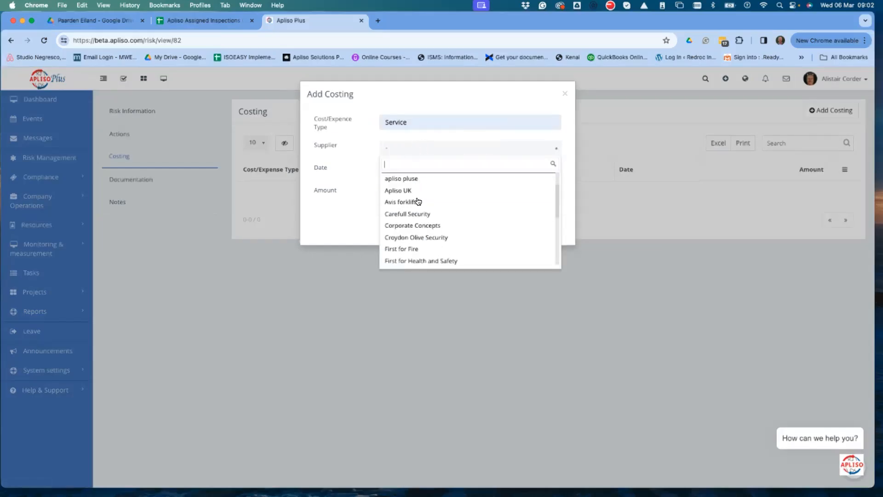
click(392, 209)
- Set the costing date to 2024-03-29 and the amount to 1500, and save the entry
click(387, 168)
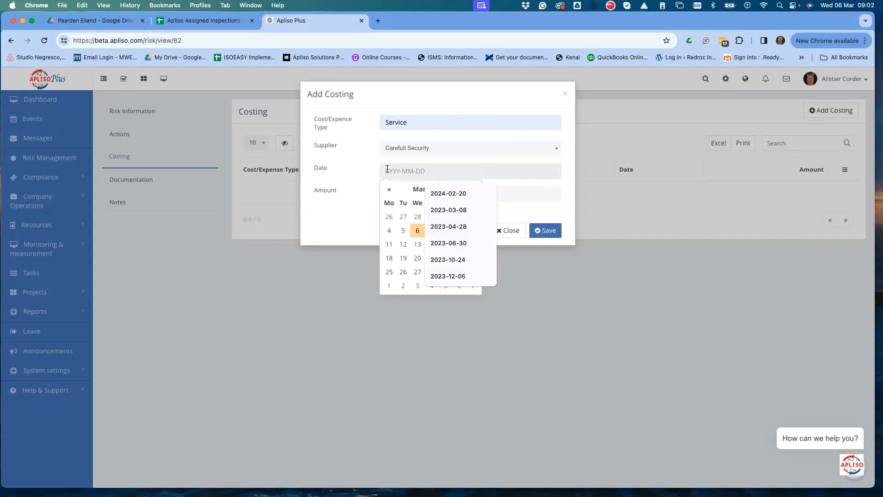
click(426, 175)
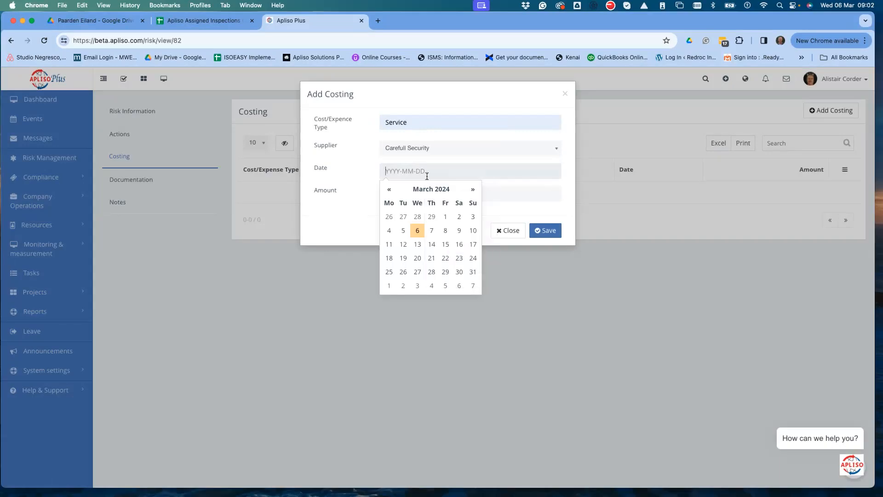
click(445, 272)
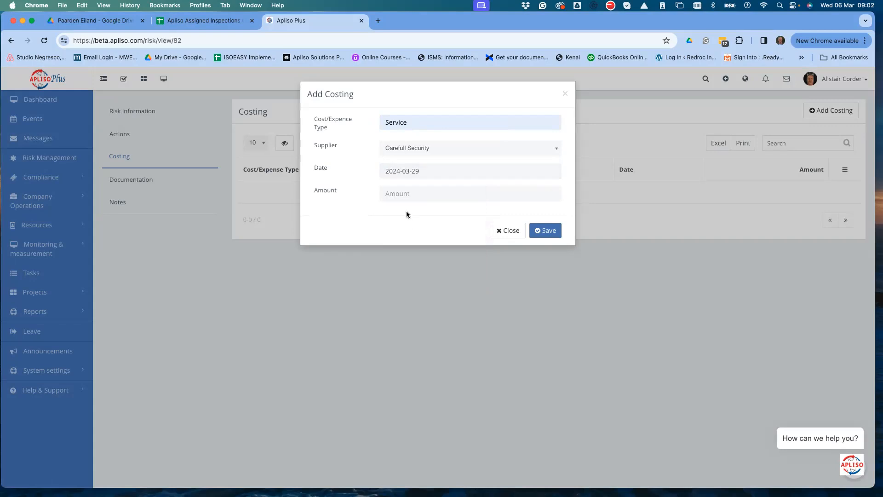
click(399, 193)
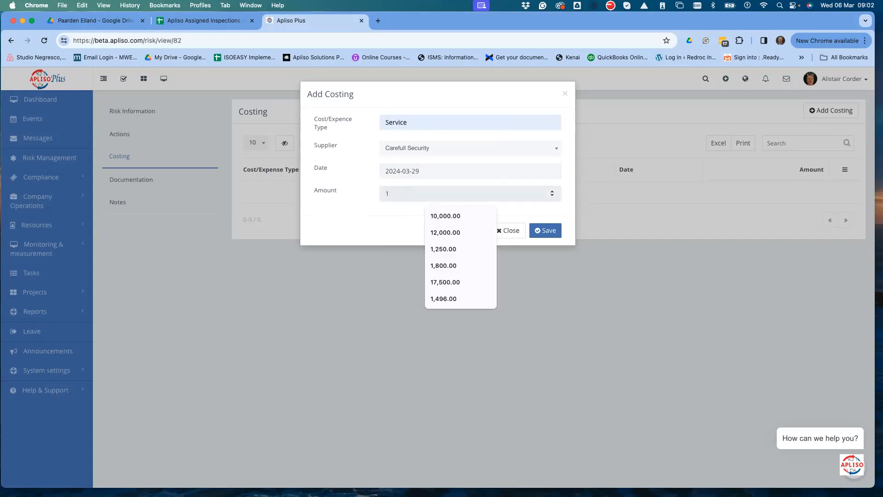
text(500)
click(536, 228)
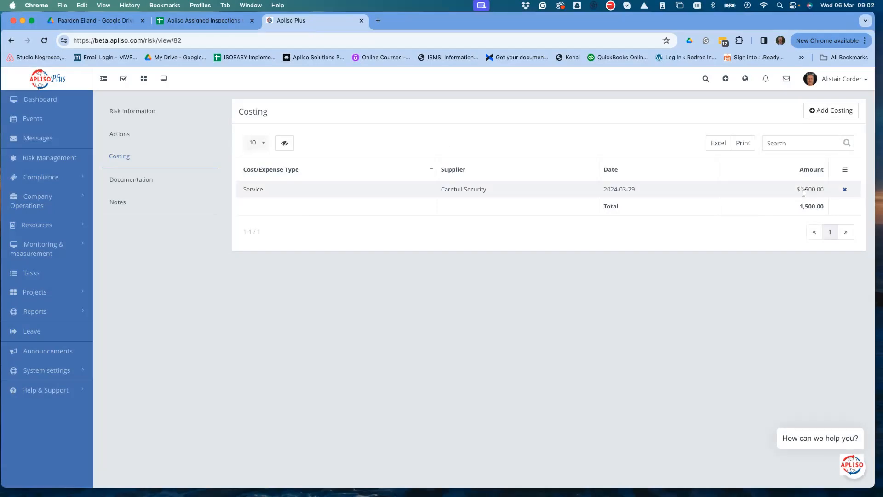
- Look over the elections risk's documentation and its notes history
click(145, 179)
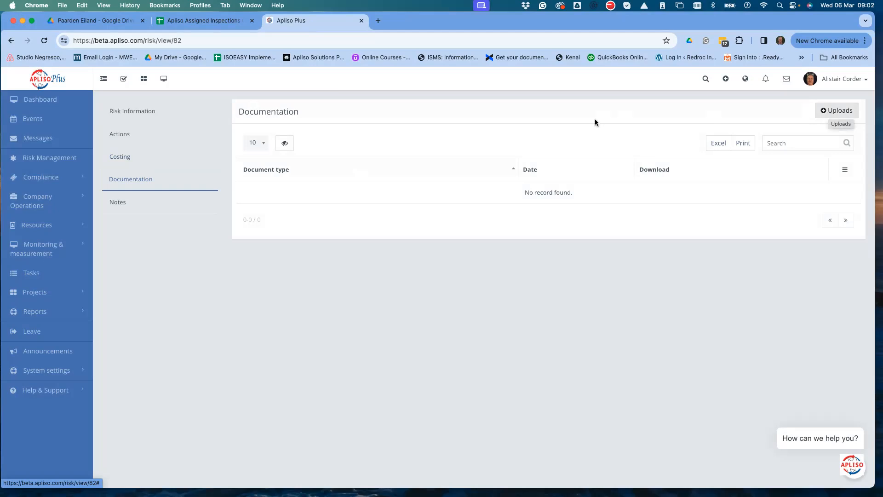
click(116, 201)
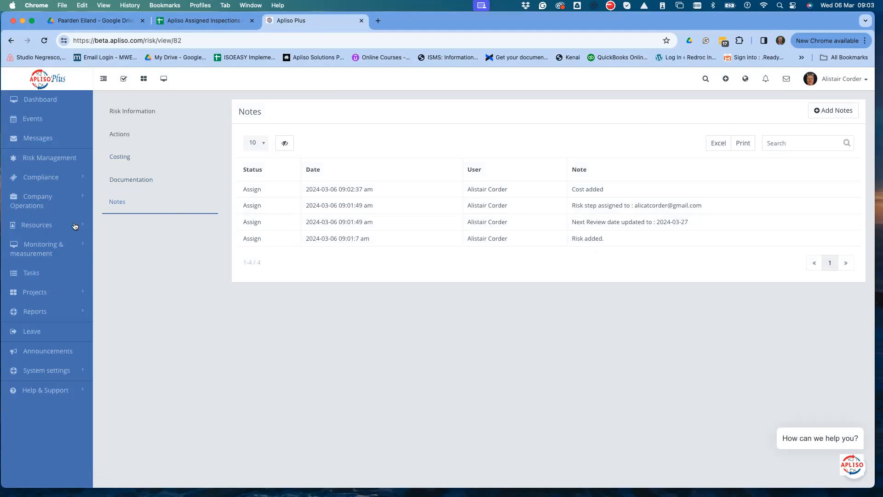
- Export the full risk register to Excel and open the downloaded file
click(53, 164)
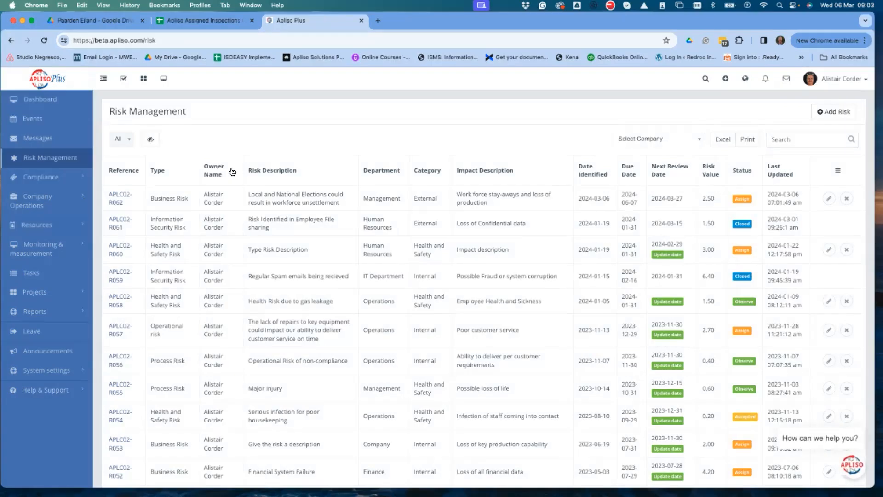
click(720, 140)
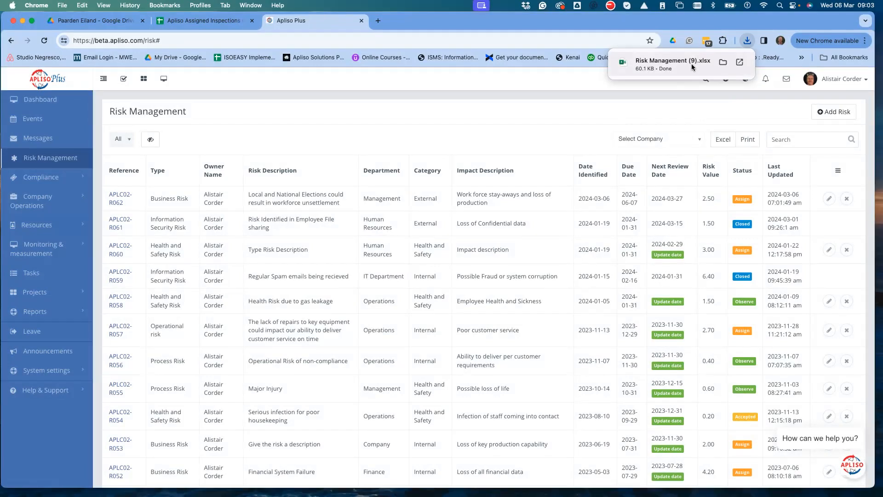
click(691, 64)
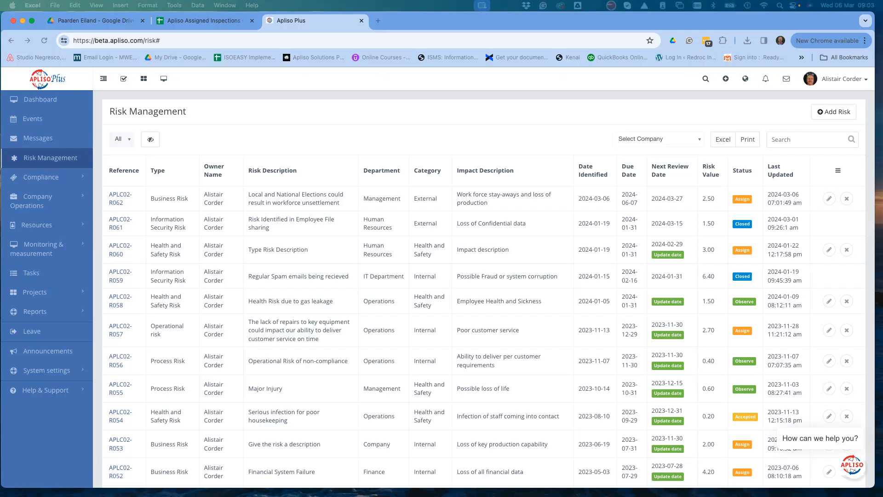
- Open the compliance tickets and look over the new-ticket form and its ticket types without saving
click(48, 179)
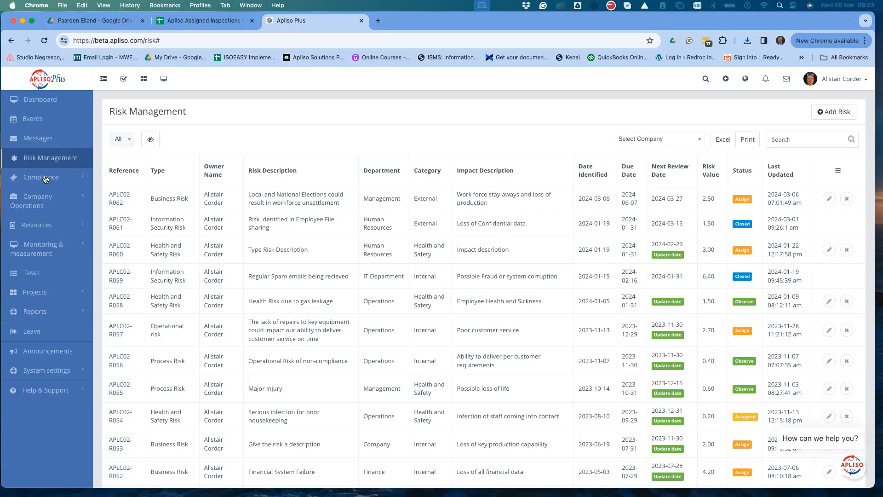
click(43, 180)
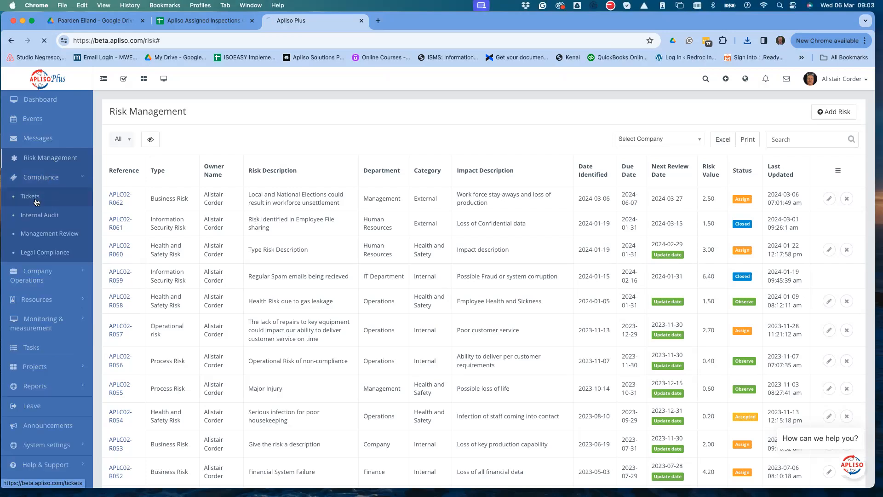
click(32, 198)
click(824, 114)
click(470, 122)
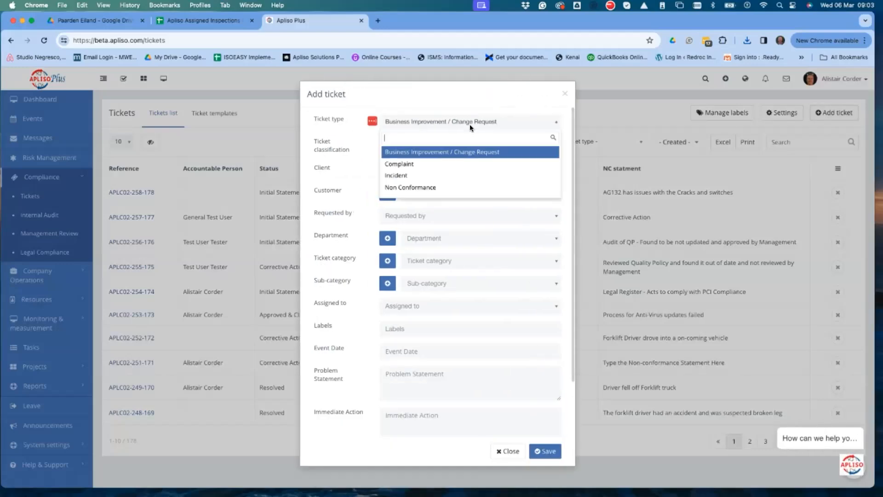
click(357, 166)
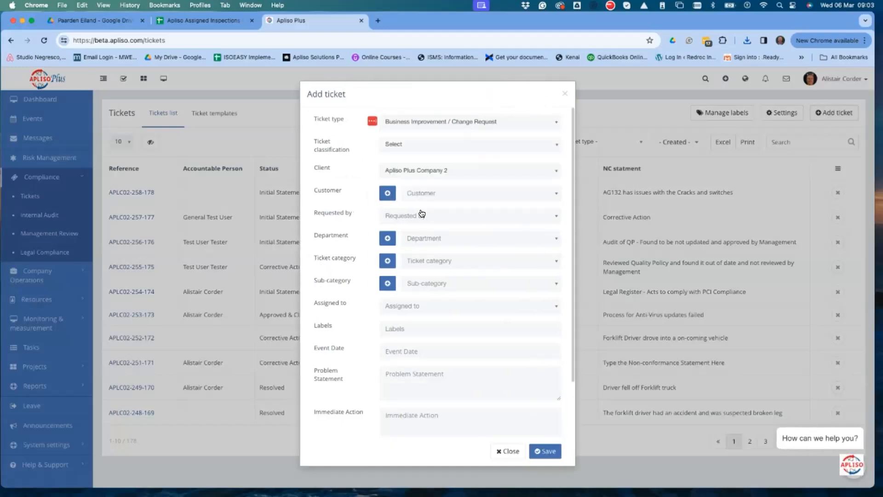
click(508, 452)
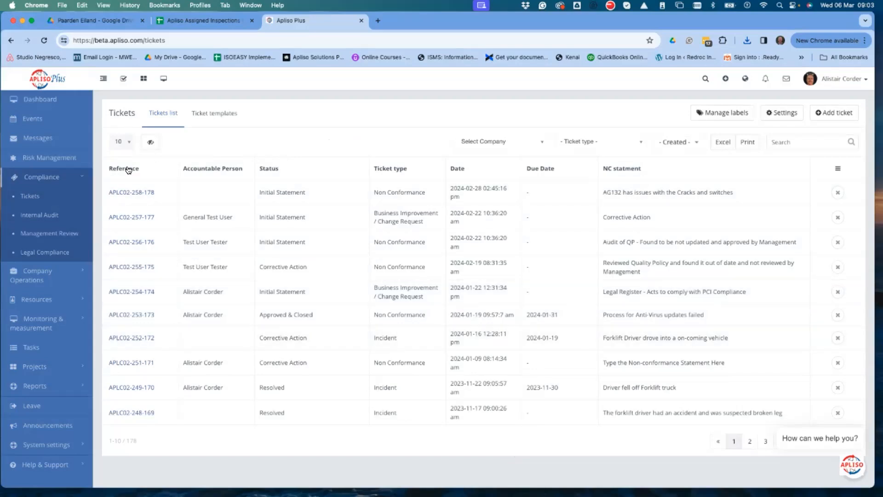
- List all tickets and examine the different statuses, such as Resolved and Approved & Closed
click(121, 142)
click(119, 204)
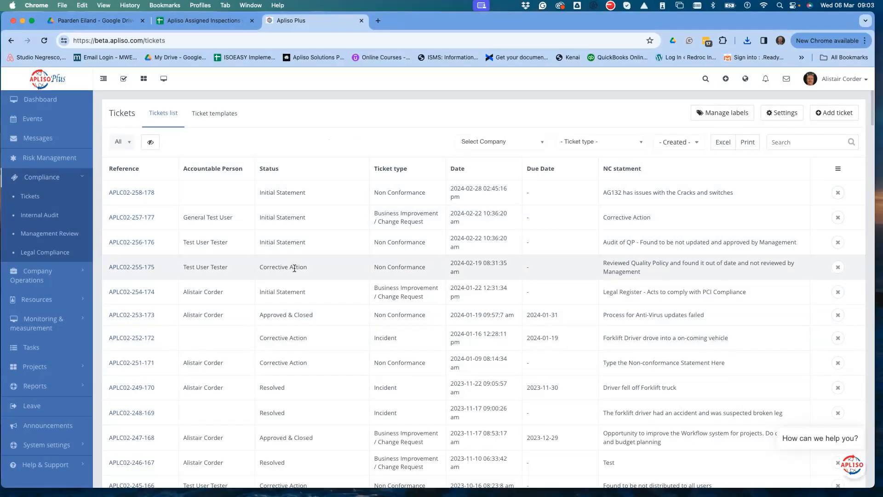
scroll(294, 268, down, 10)
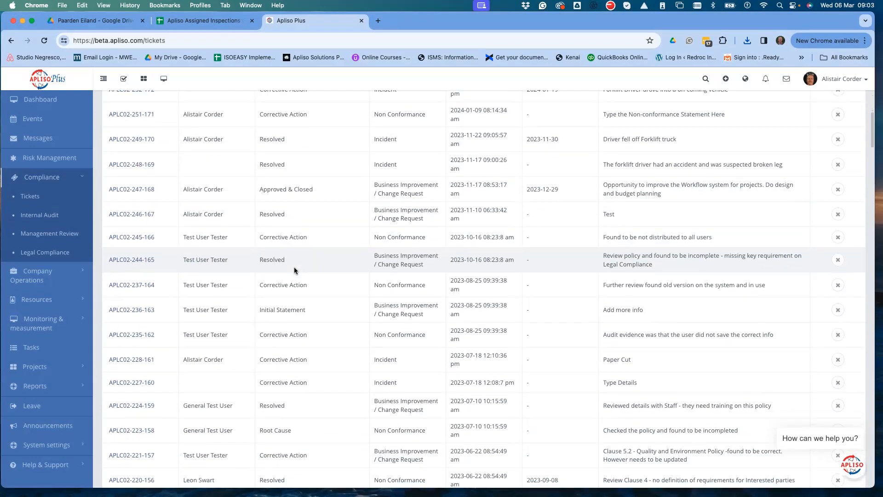
scroll(294, 267, down, 4)
drag(308, 334, 308, 335)
drag(260, 310, 294, 311)
scroll(283, 343, up, 1)
scroll(282, 342, up, 2)
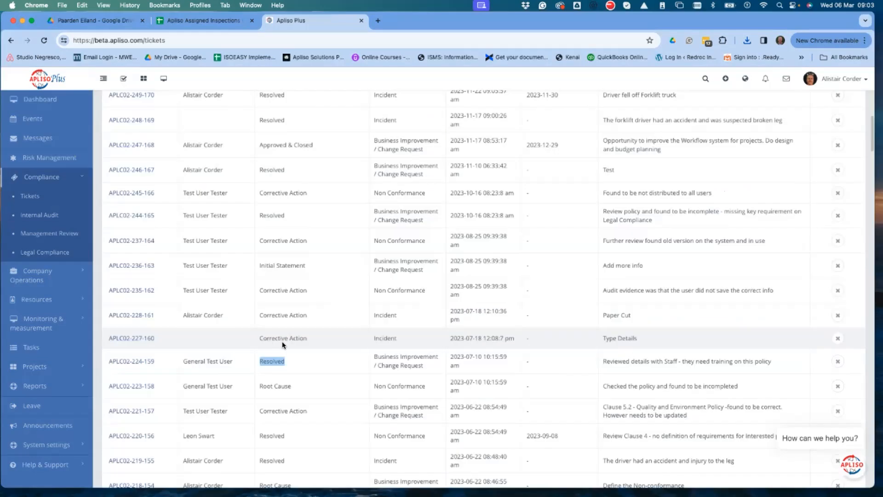
drag(253, 146, 301, 148)
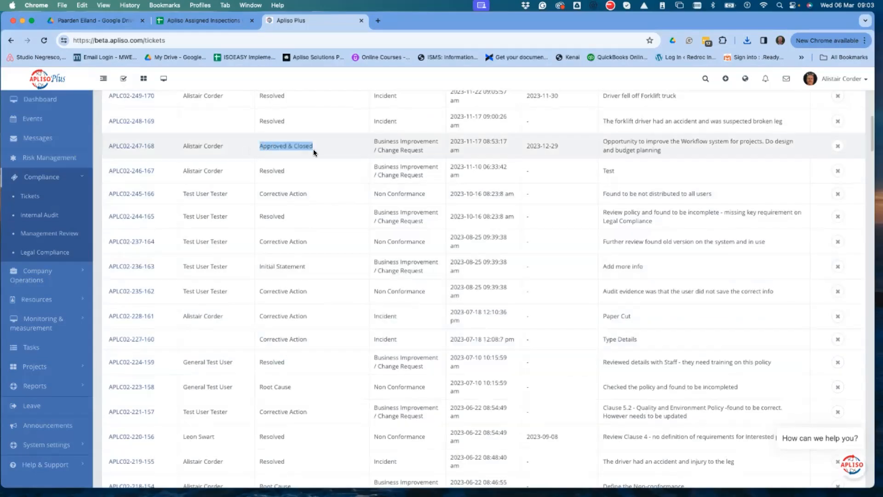
scroll(314, 150, up, 12)
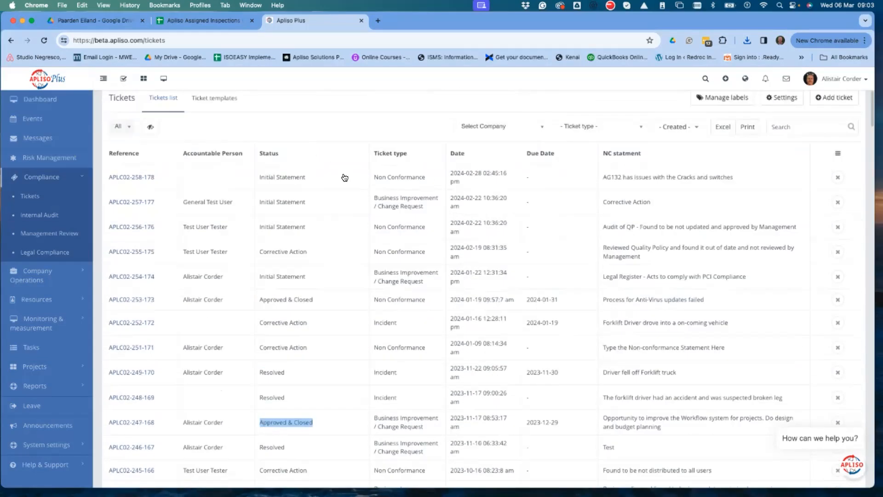
- Filter the tickets by type Non Conformance and open the one about AG132's cracks and switches
click(578, 142)
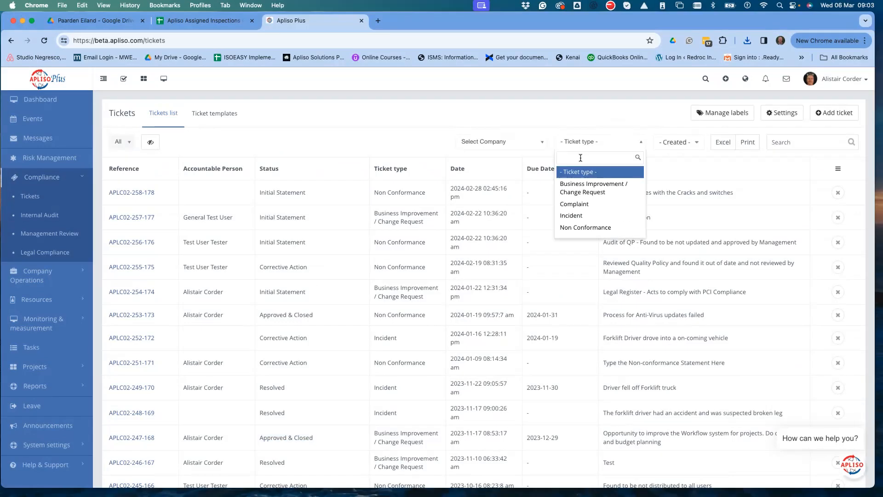
click(571, 229)
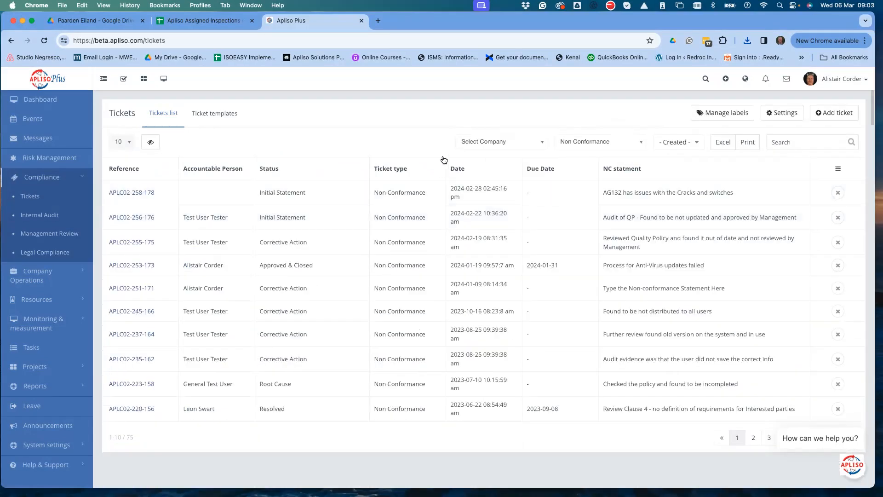
click(132, 192)
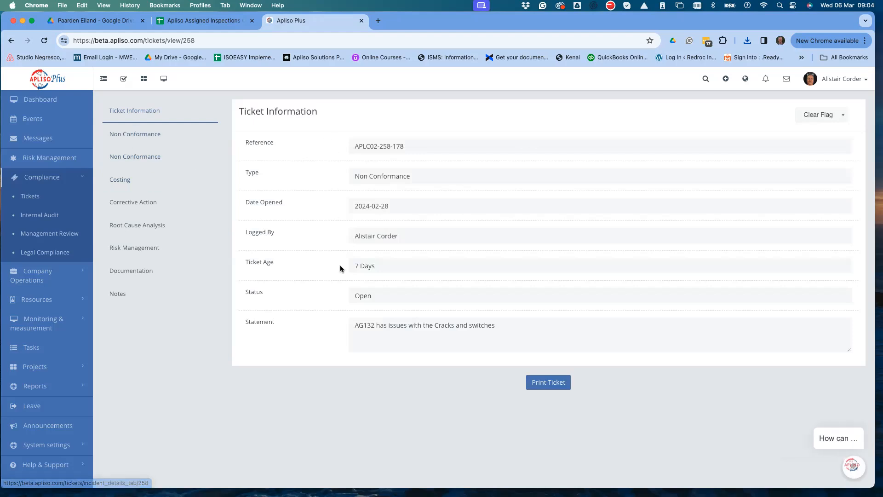
- Set the MSR in the ticket's non-conformance details to the signed-in user's account
click(131, 134)
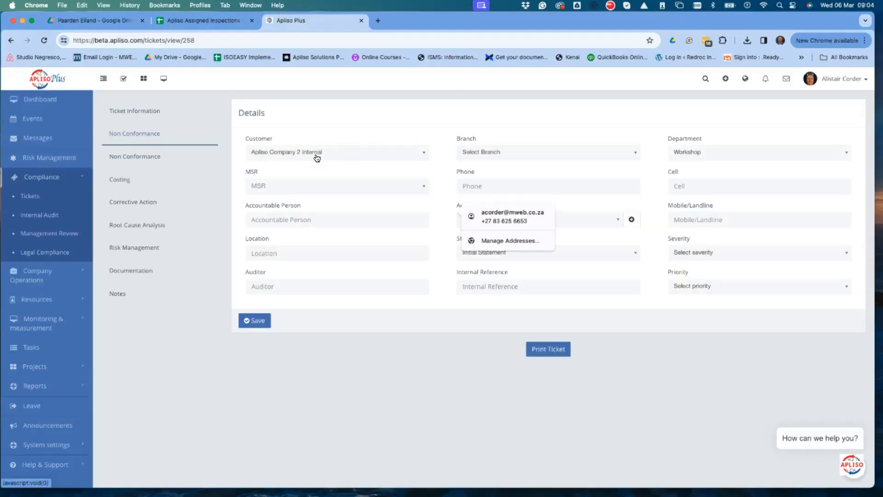
click(311, 190)
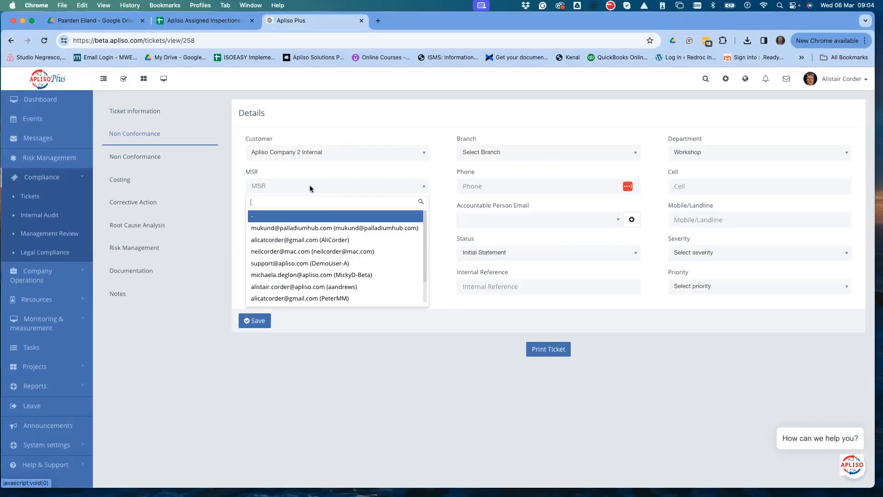
click(291, 237)
click(289, 220)
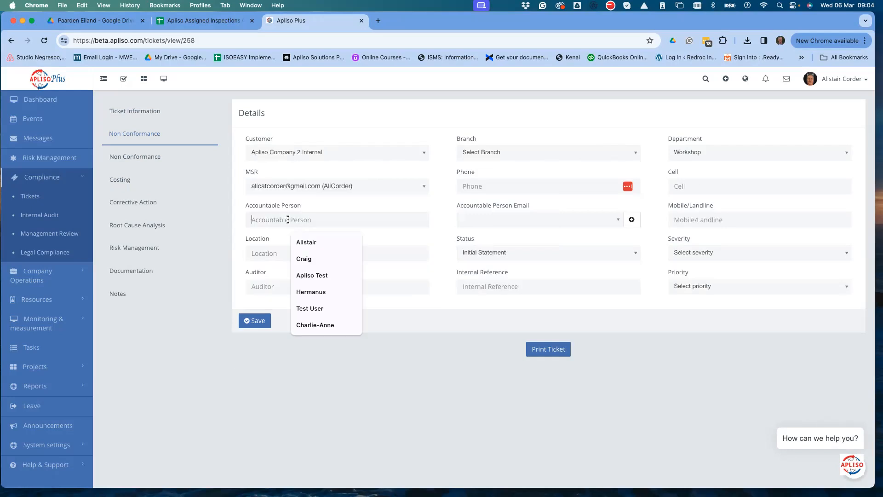
click(500, 228)
text(BetaAdmin)
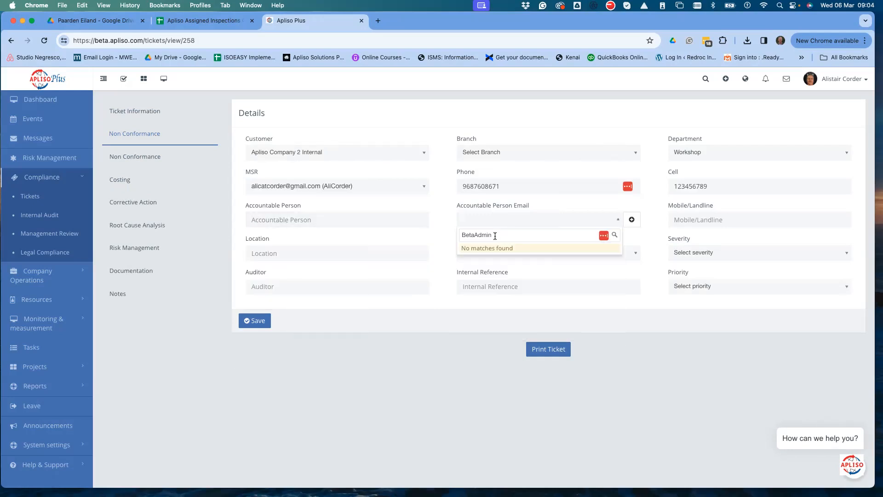
click(506, 221)
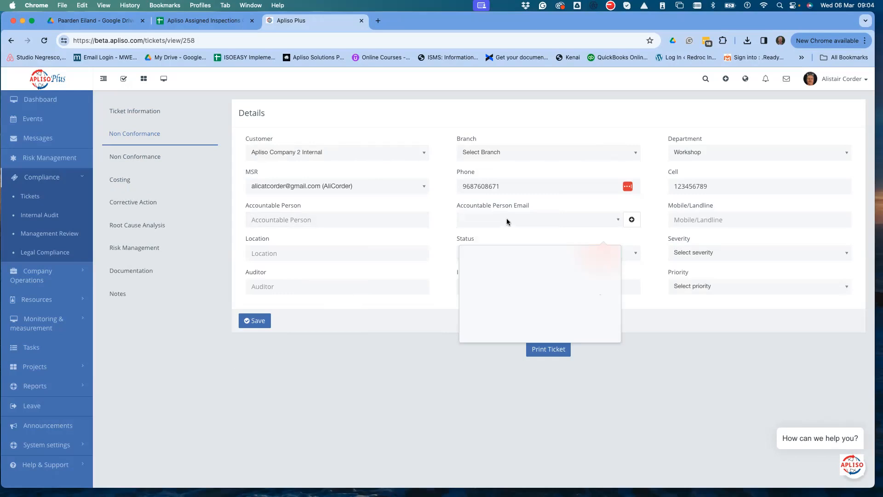
click(575, 221)
click(585, 221)
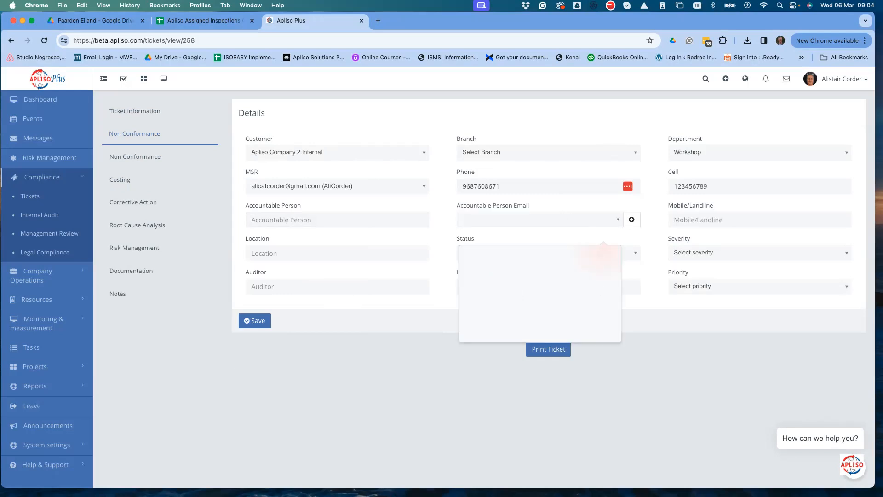
click(585, 221)
click(522, 219)
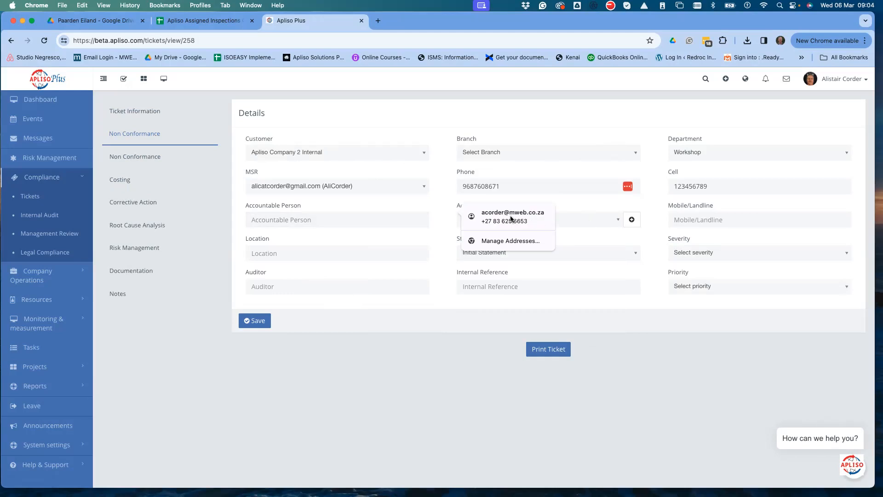
click(618, 220)
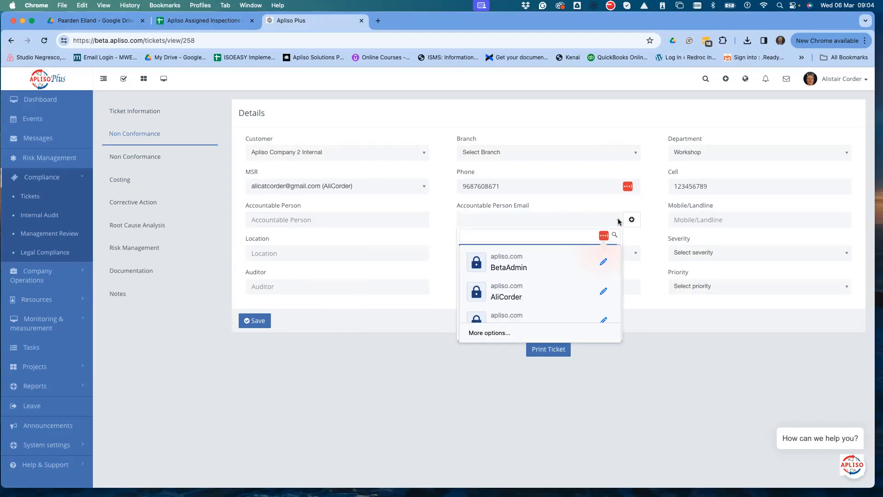
click(619, 222)
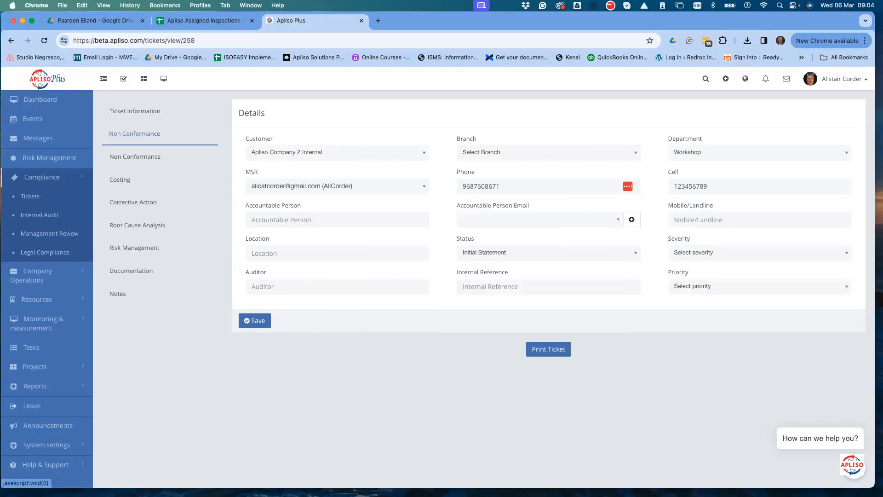
click(631, 220)
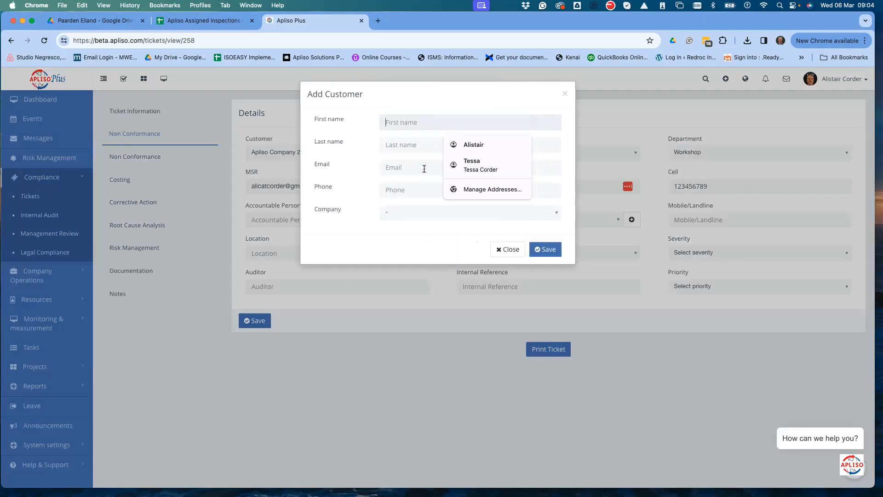
click(508, 249)
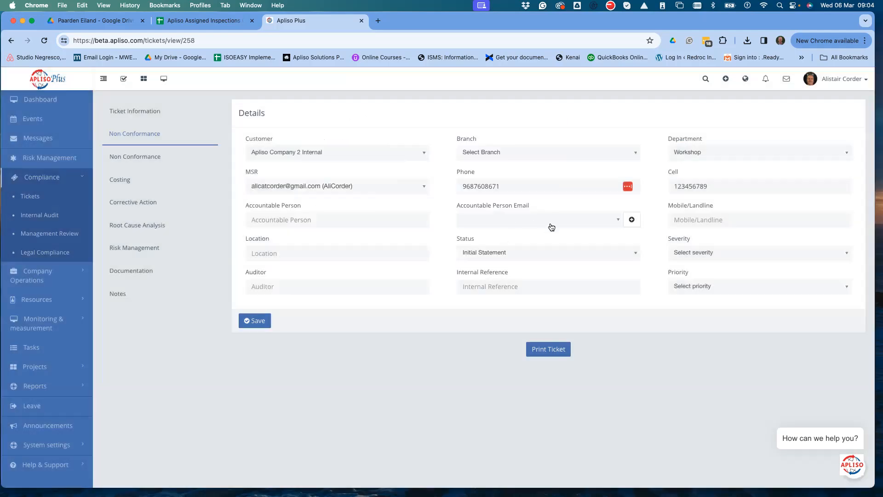
click(514, 219)
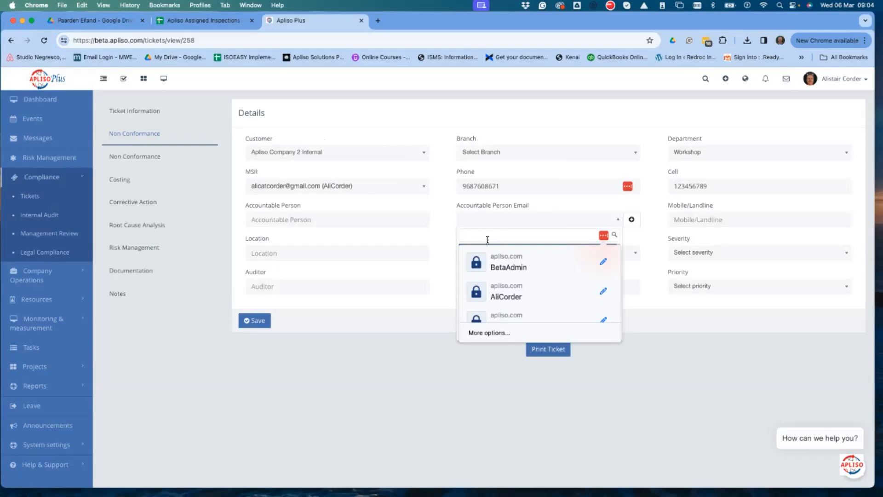
click(475, 216)
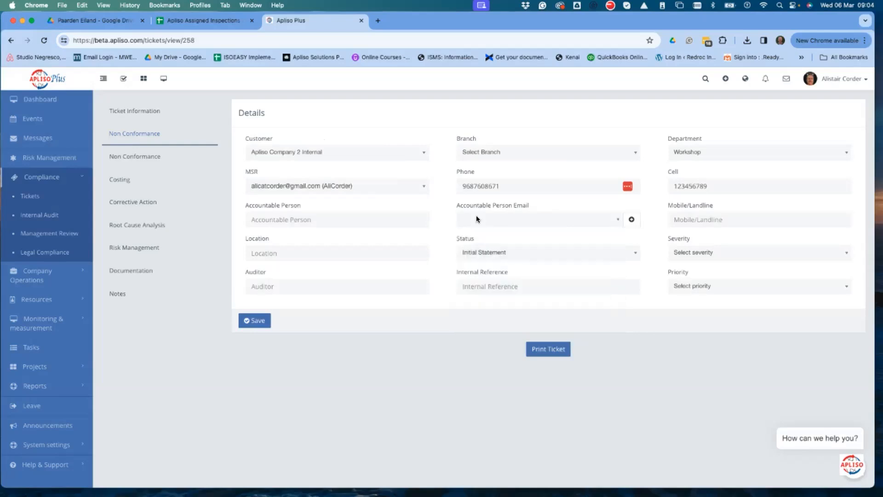
- Find the signed-in user's account by first name and assign it as the accountable person's email, filling in the accountable person
click(477, 219)
text(alistair)
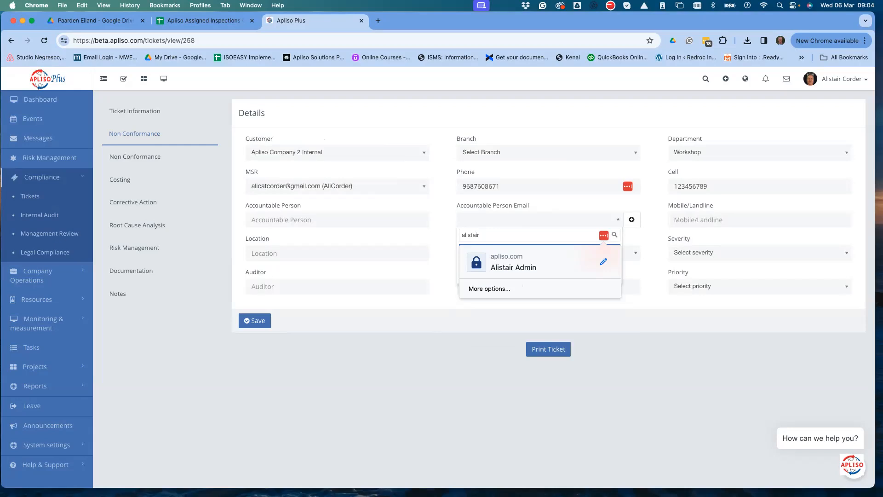
key(Return)
click(330, 221)
click(705, 219)
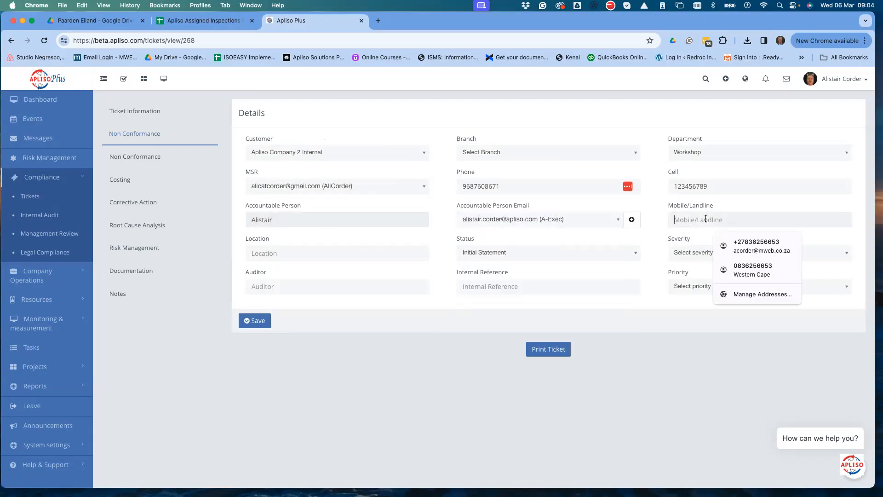
- Set the location to Warehouse and save the details, and change the ticket's status to Corrective Action and save again
click(289, 253)
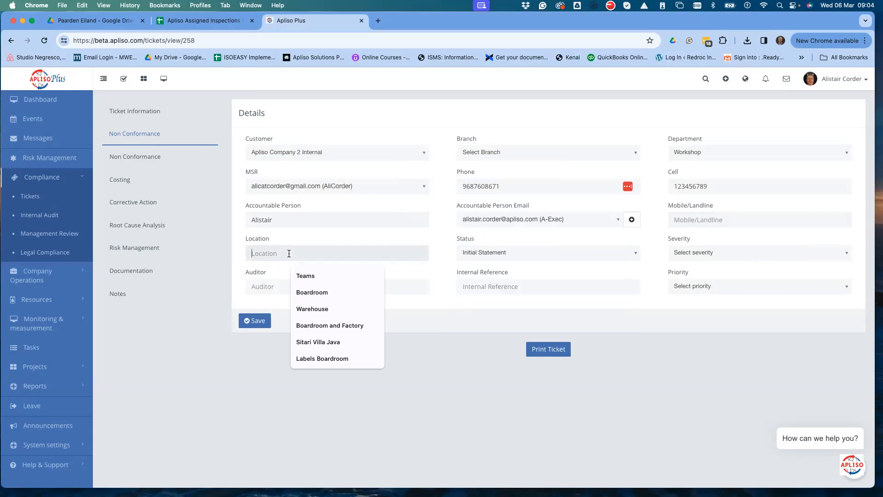
click(318, 309)
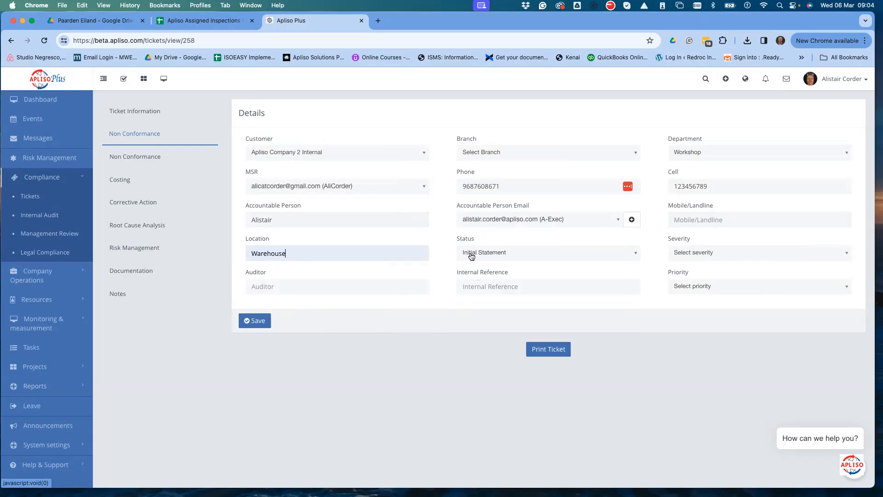
click(293, 286)
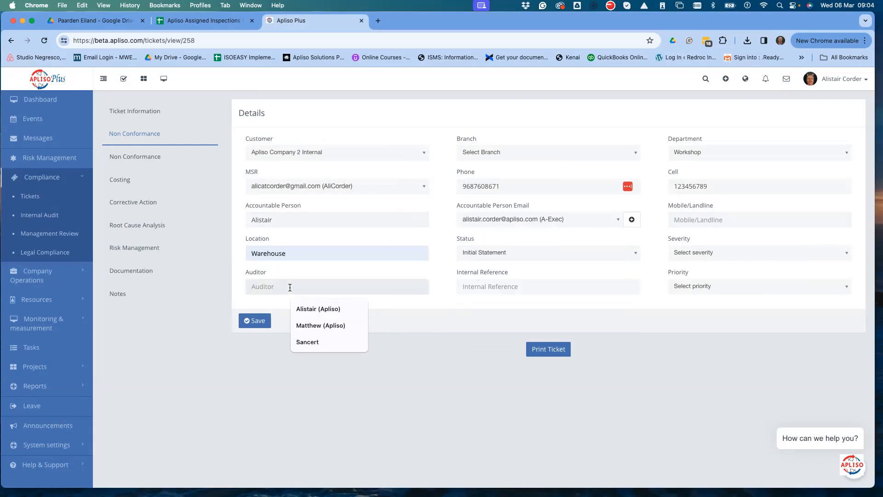
click(481, 288)
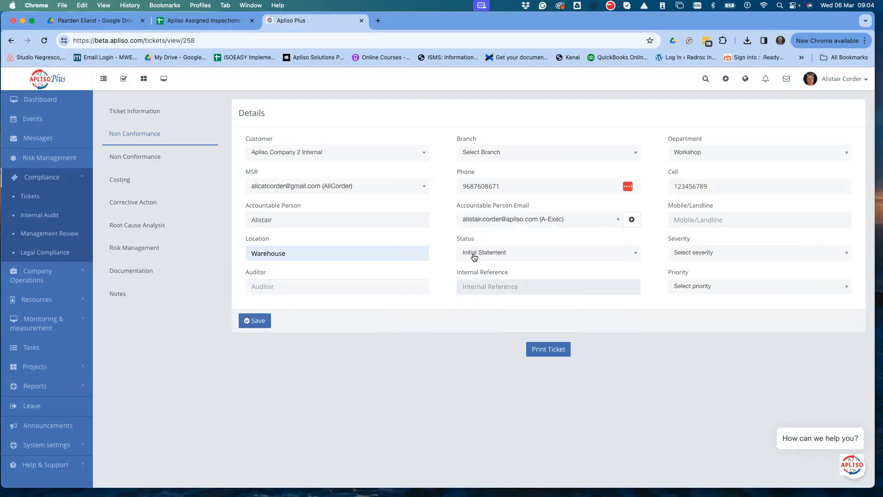
click(260, 322)
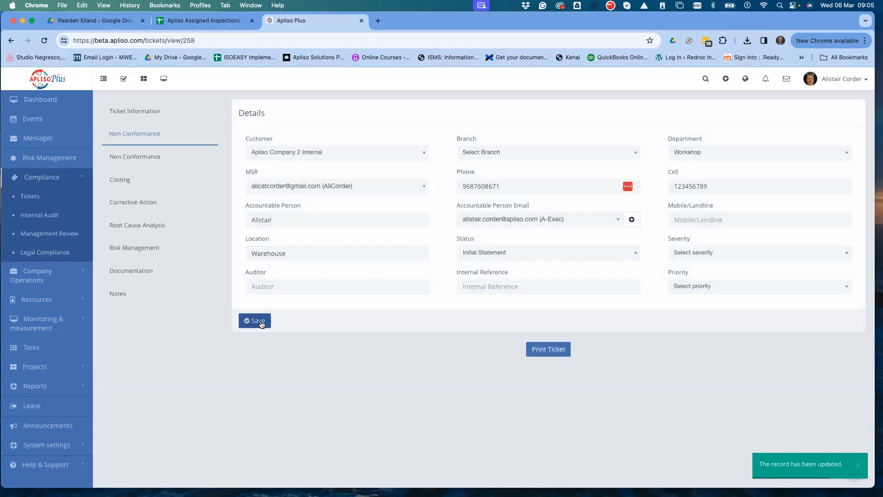
click(478, 255)
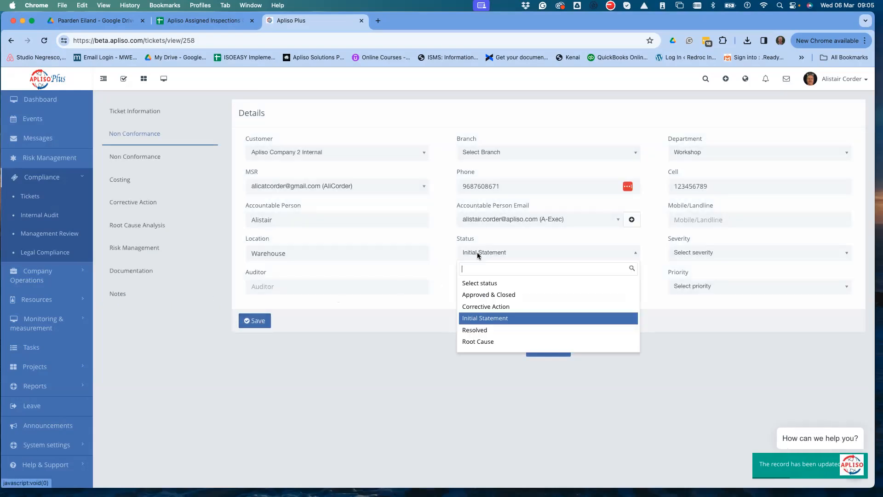
click(471, 308)
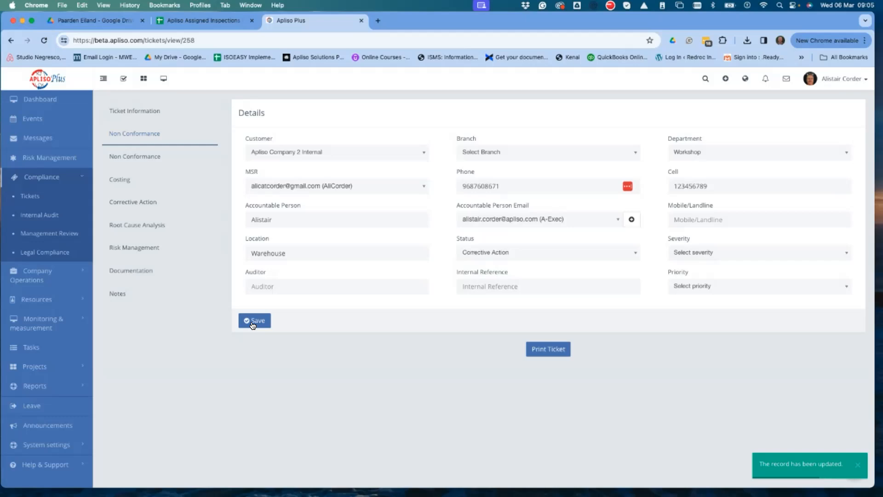
- Set the due date in the ticket's non-conformance information to 2024-03-08 and save it
click(139, 158)
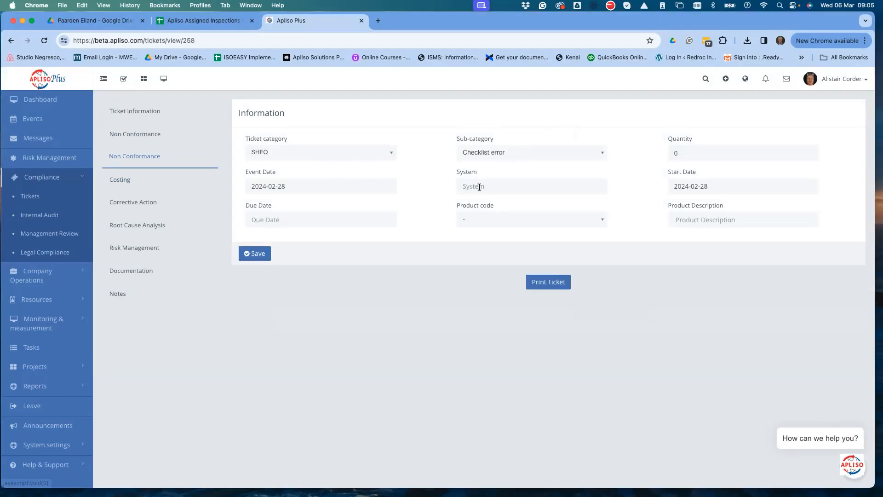
click(269, 217)
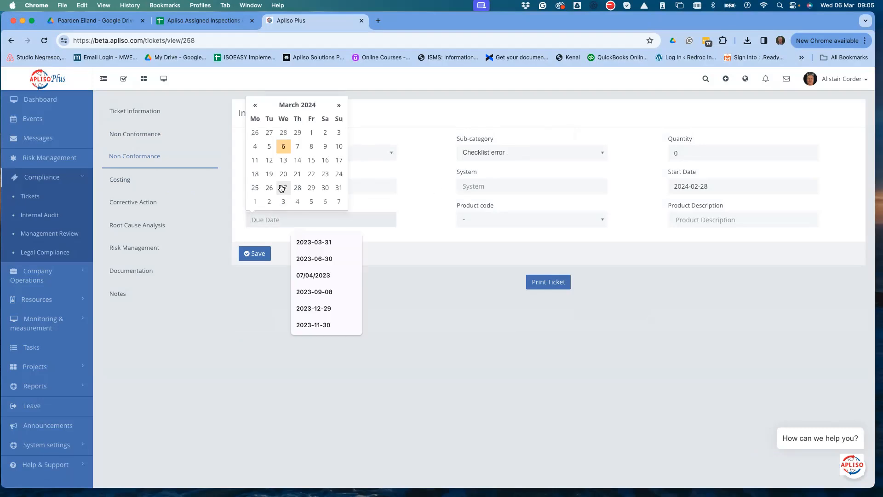
click(311, 148)
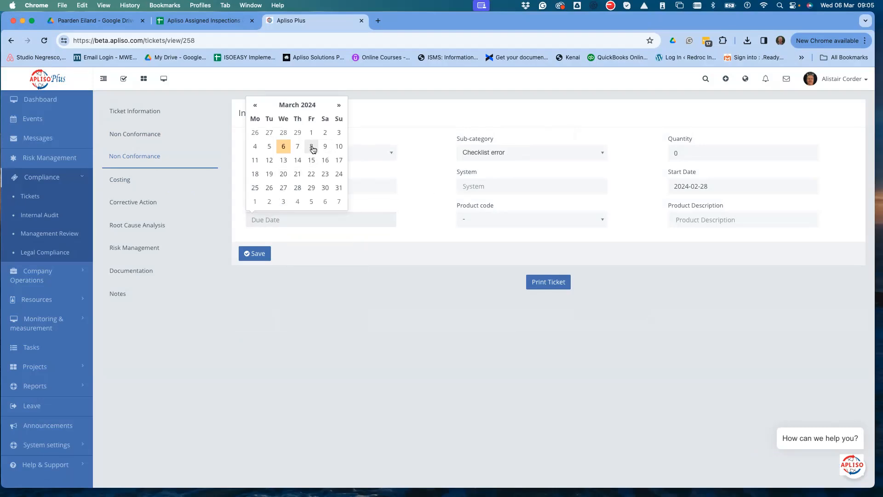
click(251, 254)
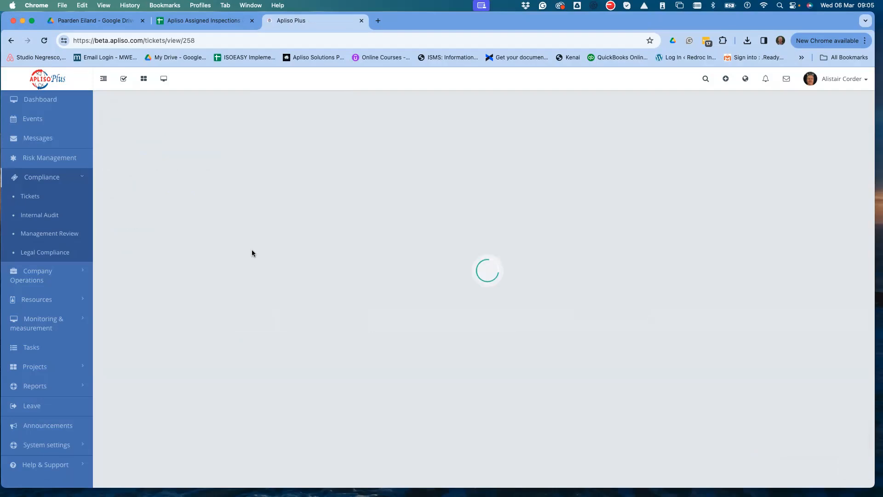
- Add a corrective action with the step "Add corrective steps", assigned to the signed-in user and due 2024-03-07, and save it
click(136, 182)
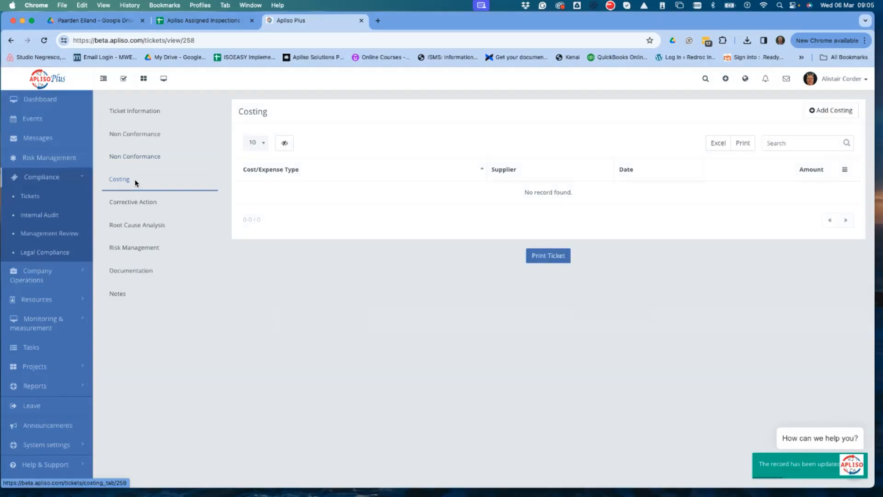
click(123, 201)
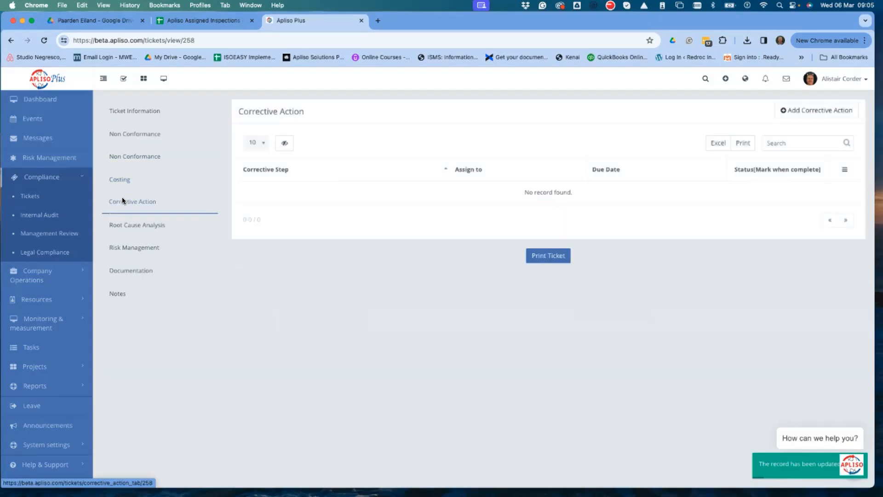
click(806, 110)
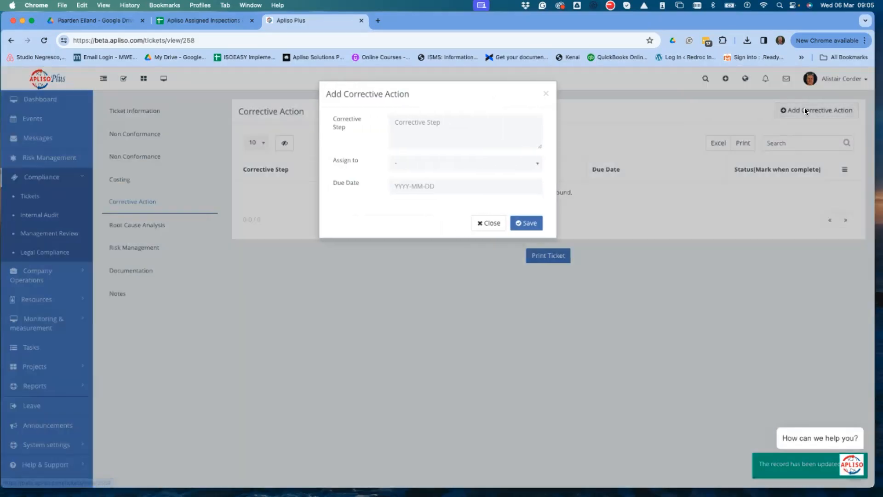
click(422, 126)
text(Add corr)
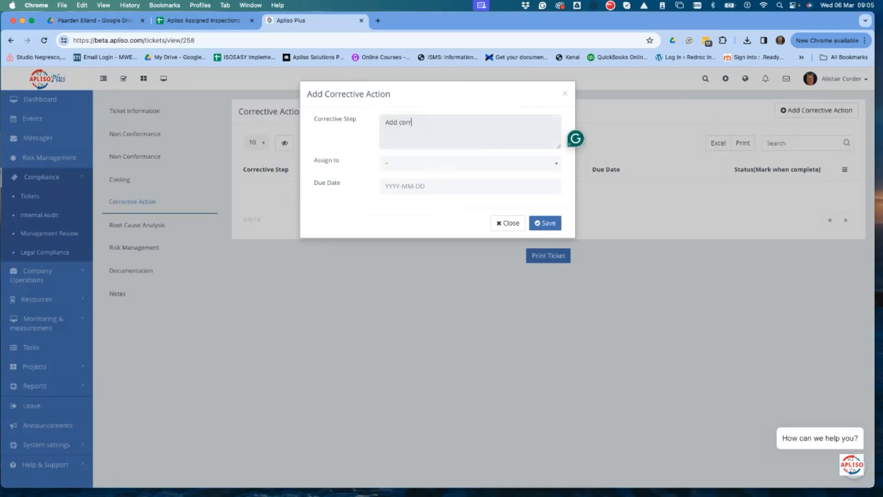
text(ective steps)
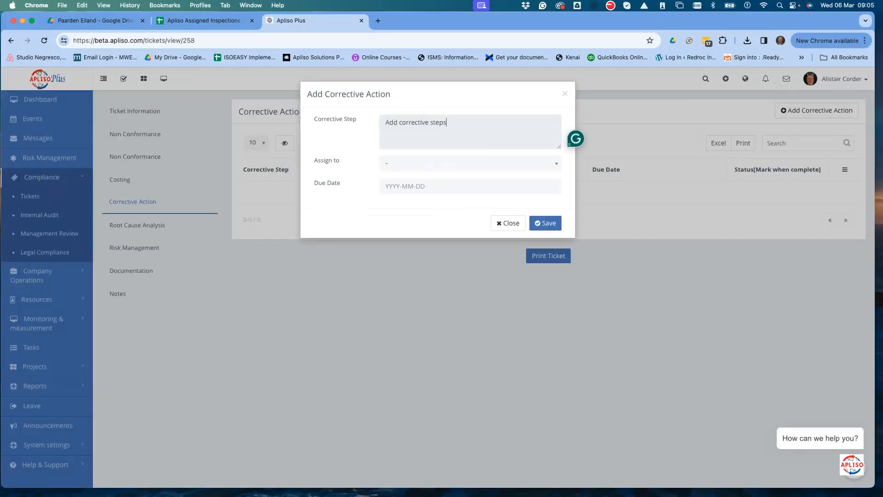
click(412, 166)
click(396, 204)
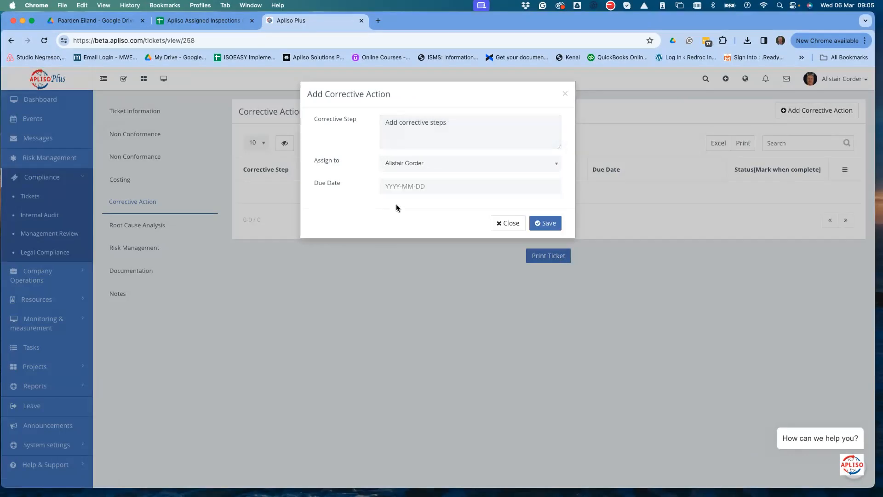
click(396, 185)
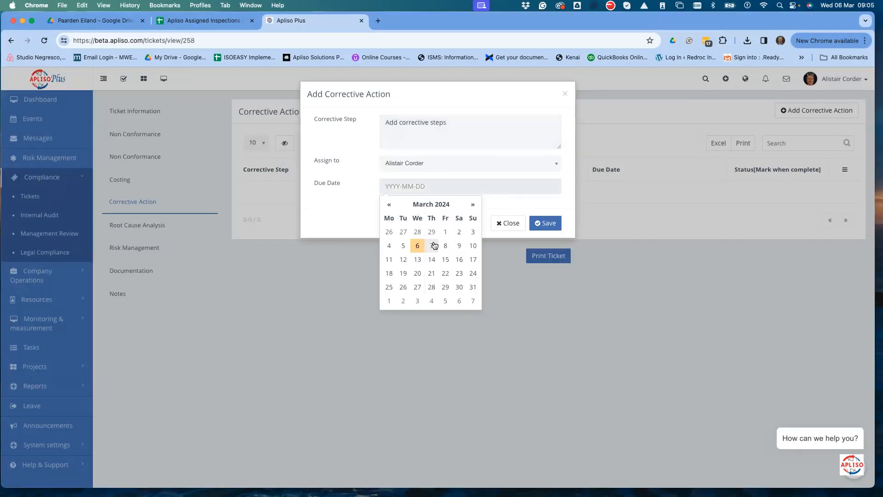
click(431, 245)
click(545, 223)
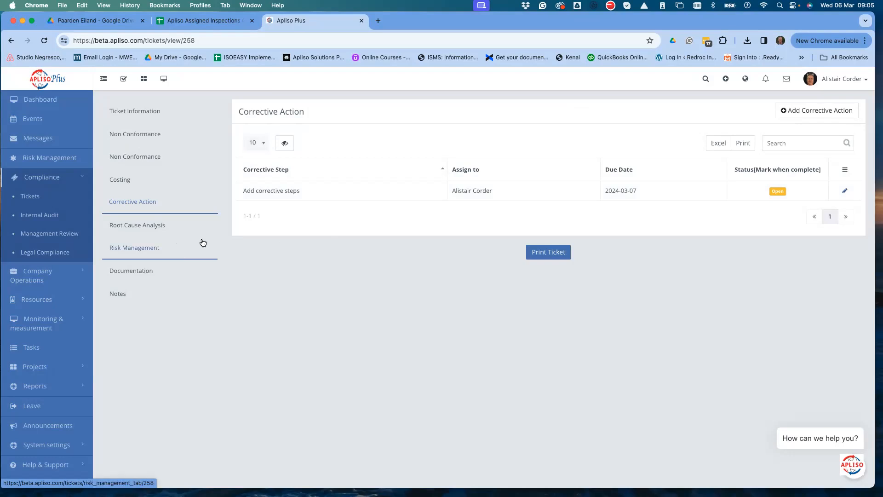
- Look over the ticket's root cause analysis, risk management and documentation sections, and review the change log in its notes
click(153, 225)
click(125, 245)
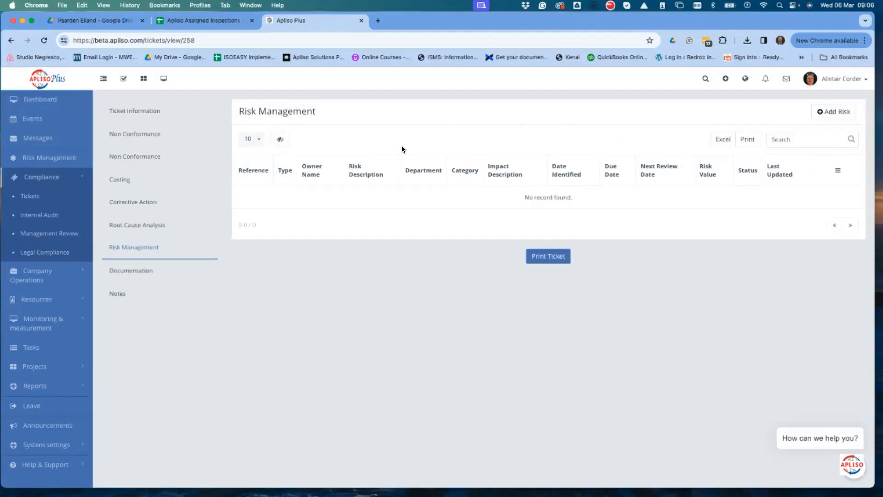
click(148, 270)
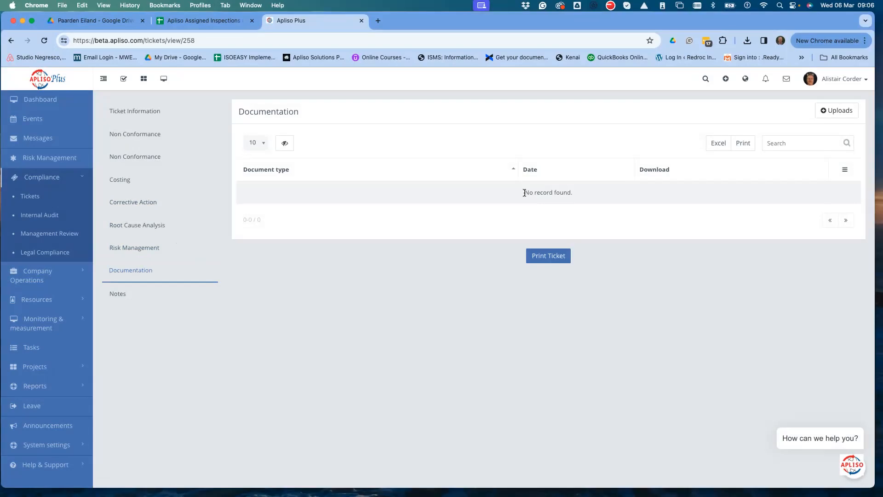
click(116, 293)
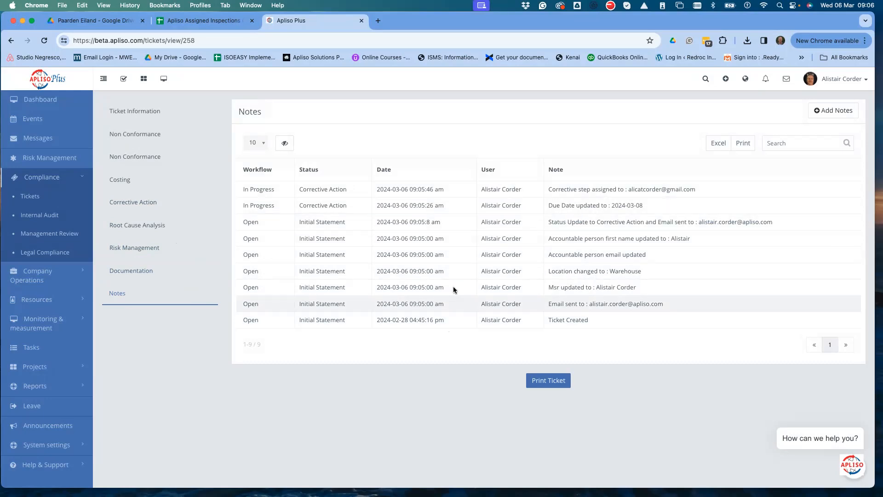
- From the compliance tickets list, try a new ticket with type Incident and classification Human Incident/Loss, and close it without saving
click(38, 198)
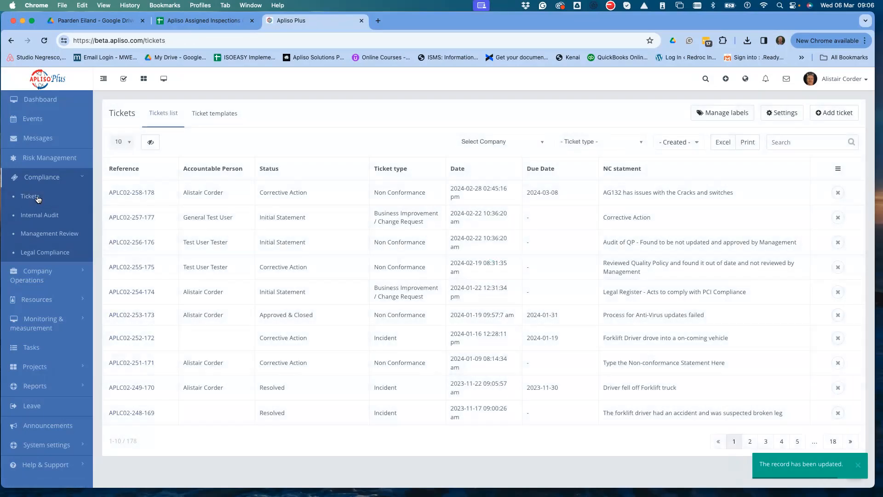
click(824, 111)
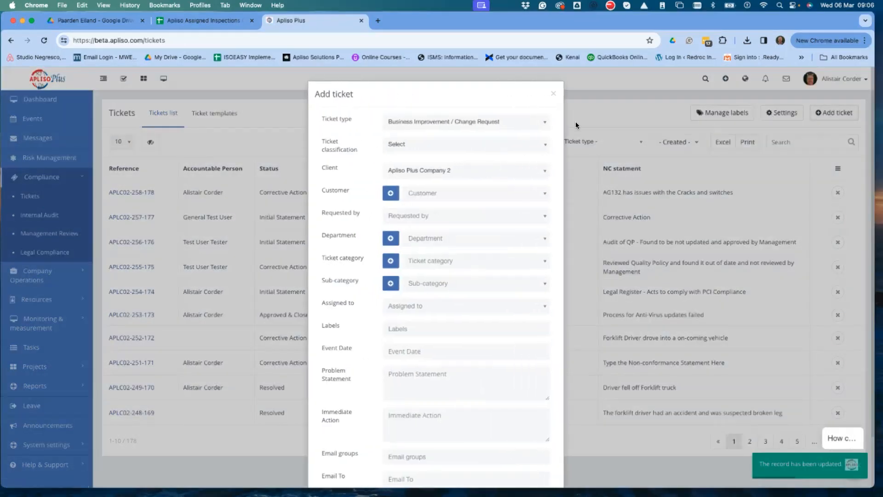
click(404, 127)
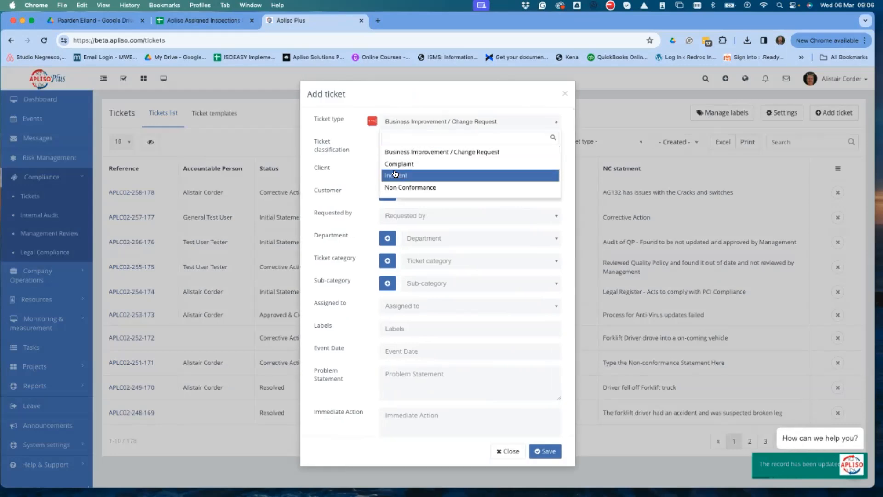
click(395, 175)
click(397, 140)
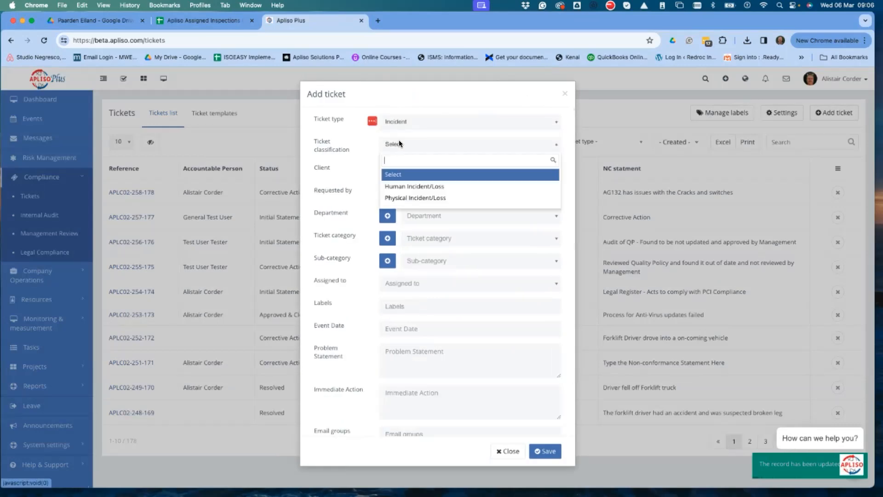
click(393, 186)
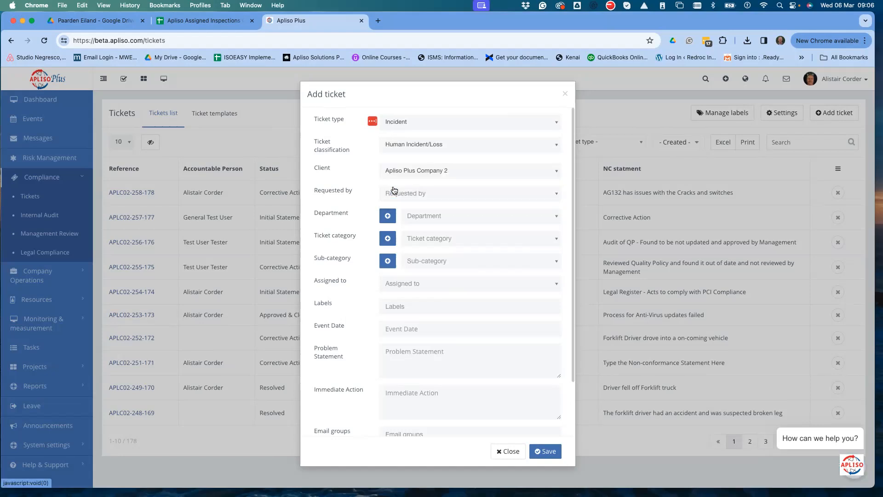
click(508, 451)
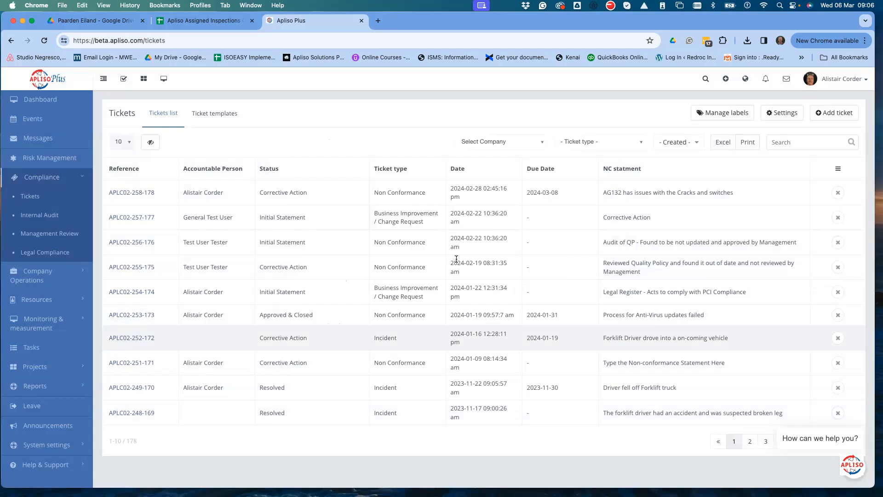
- Filter the tickets list to Incident tickets and open the one about the forklift driver who drove into an on-coming vehicle
click(596, 142)
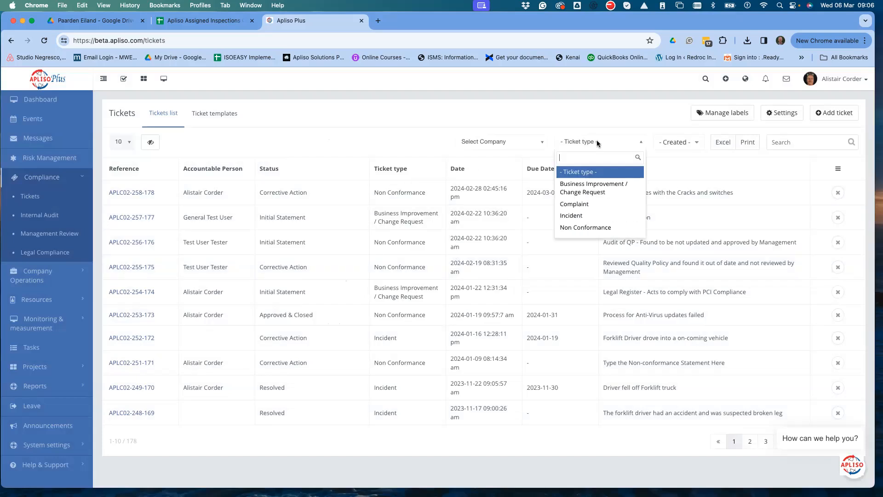
click(584, 216)
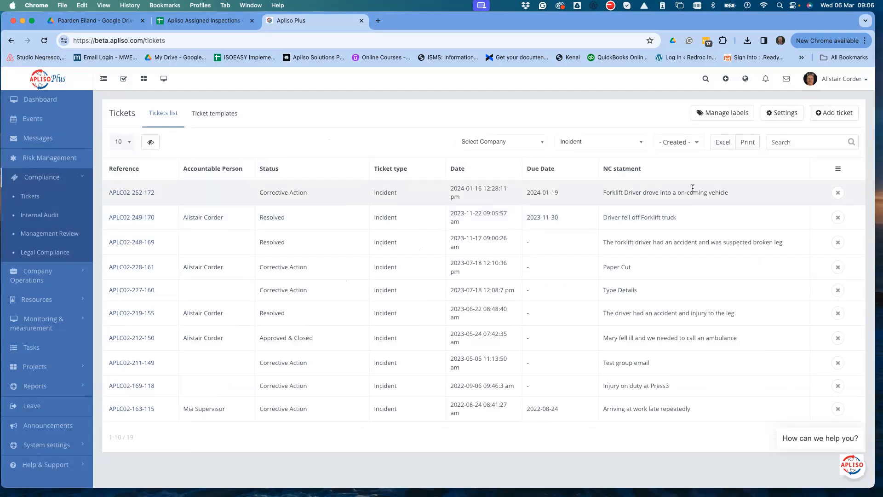
drag(606, 193, 732, 198)
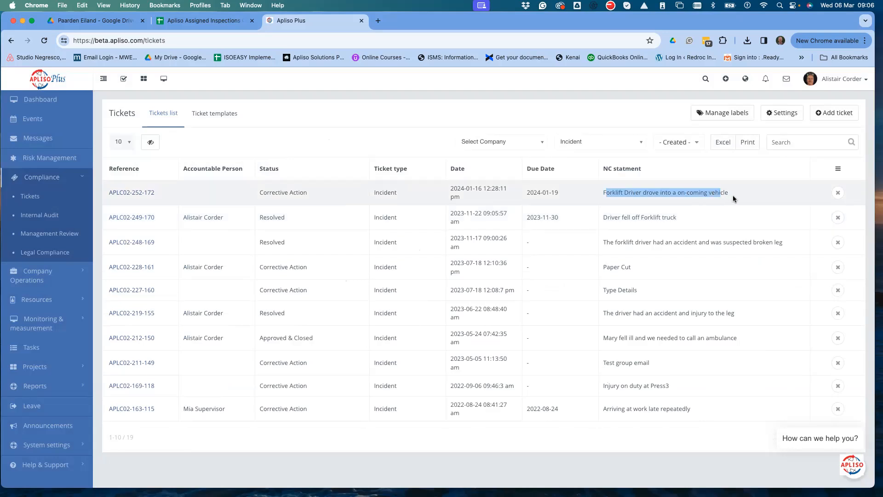
click(134, 193)
- Look over the incident ticket's investigation team, its details form and the injured person's particulars, including the effect on the person
click(128, 155)
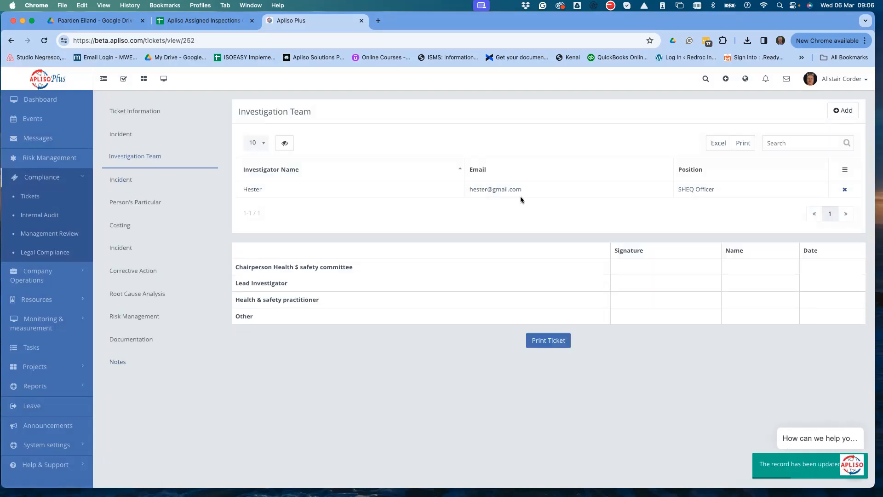
click(143, 132)
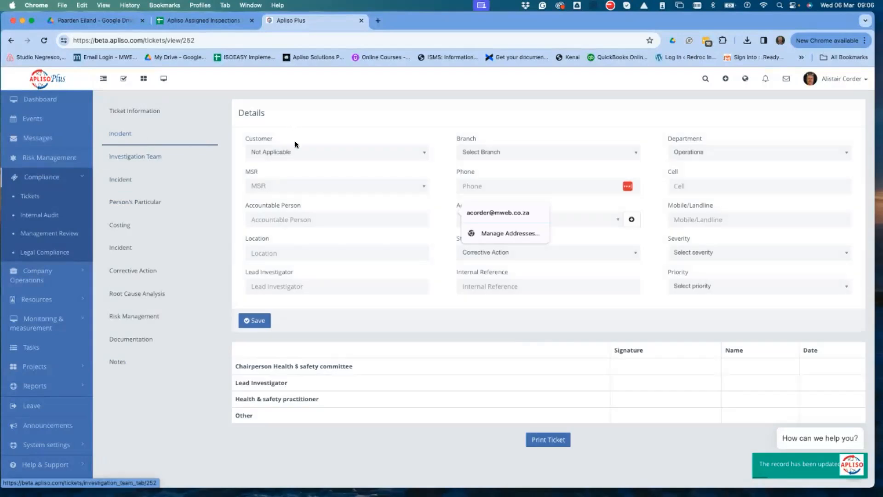
click(123, 199)
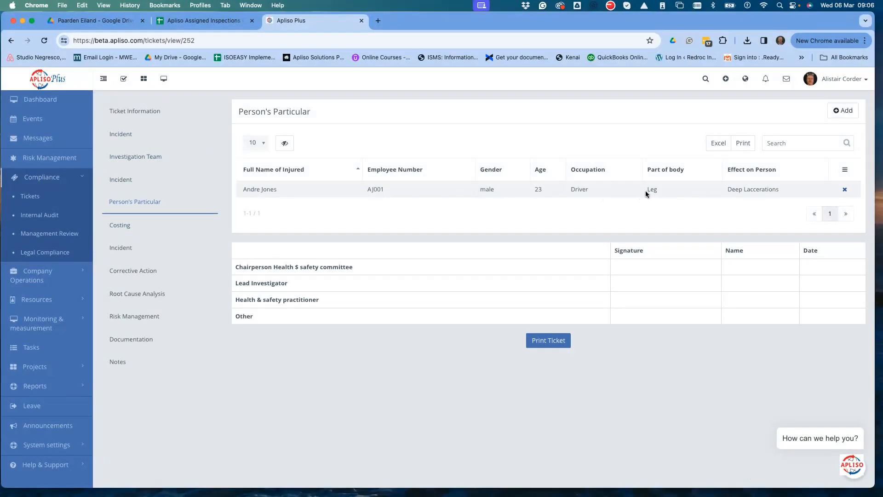
drag(725, 190, 790, 189)
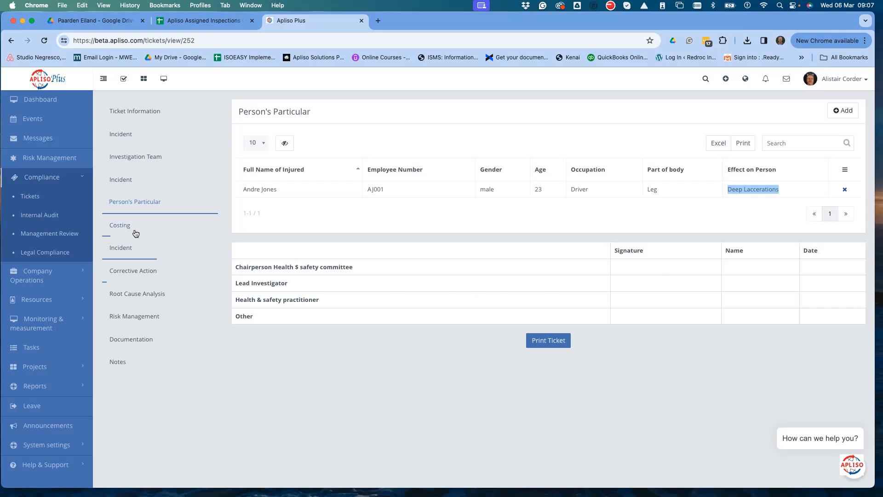
- Open the printable report of the February ISO 9001 Internal audit and review its audit comments
click(30, 197)
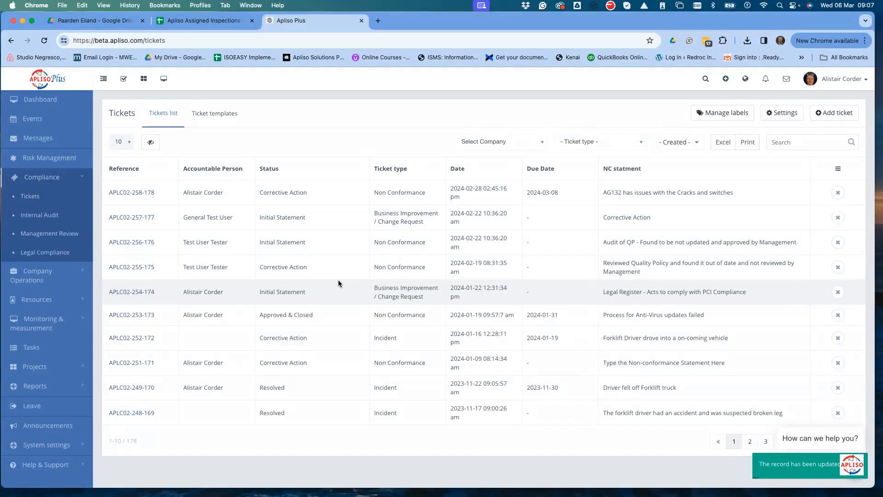
click(39, 217)
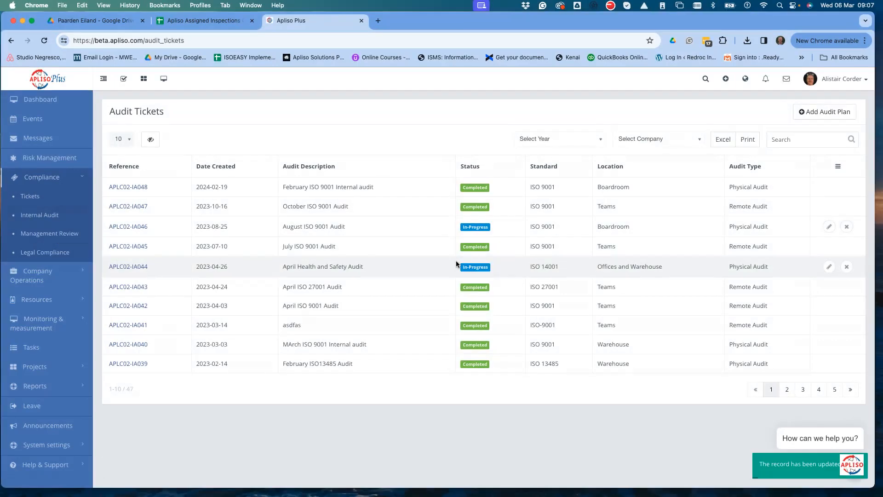
click(130, 187)
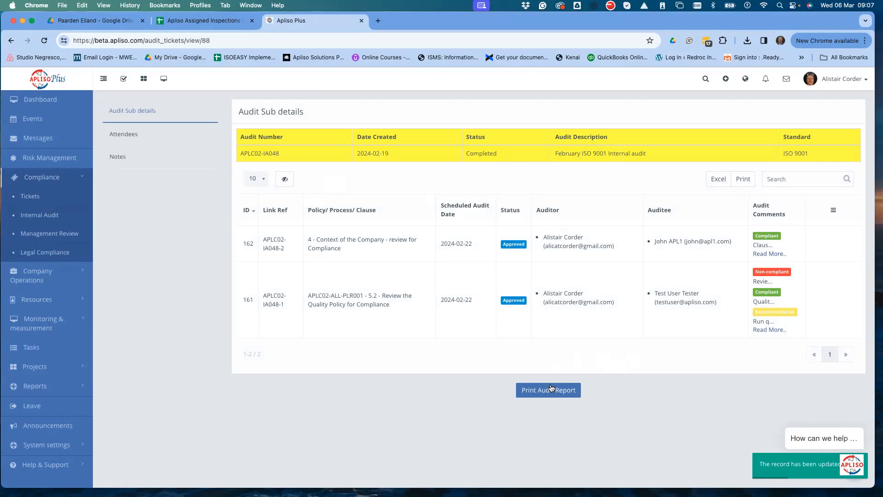
click(550, 389)
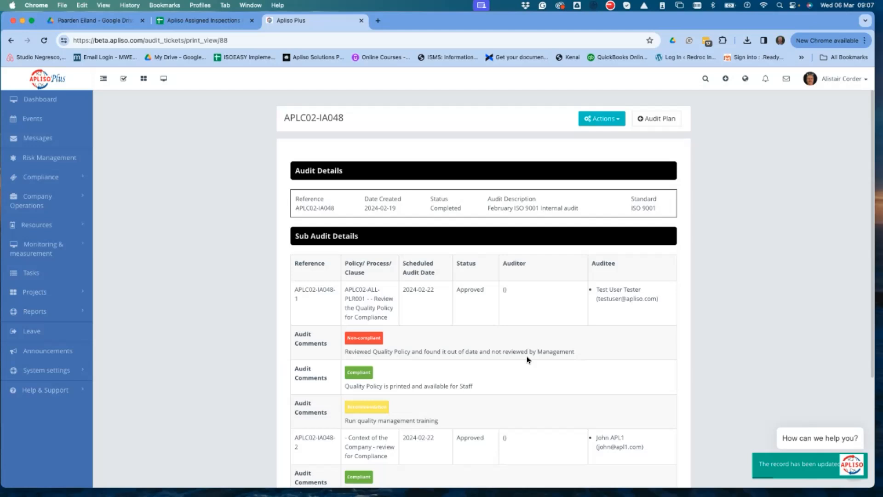
scroll(526, 356, down, 3)
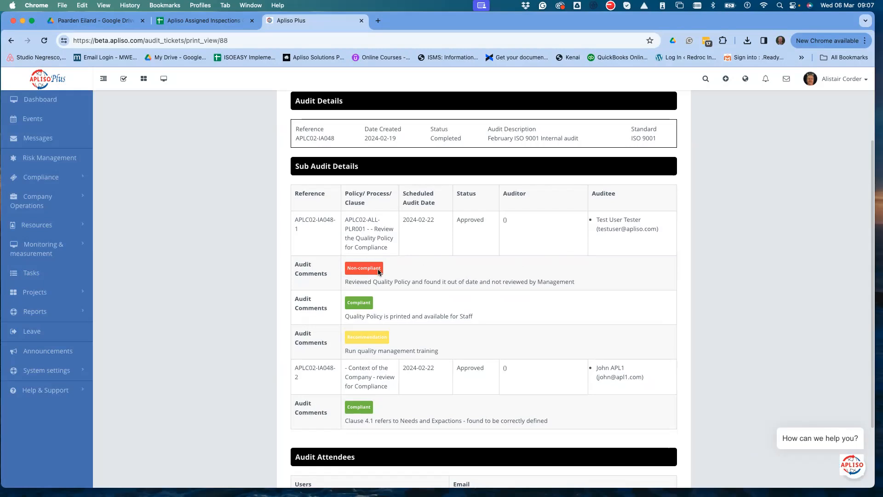
drag(357, 281, 600, 284)
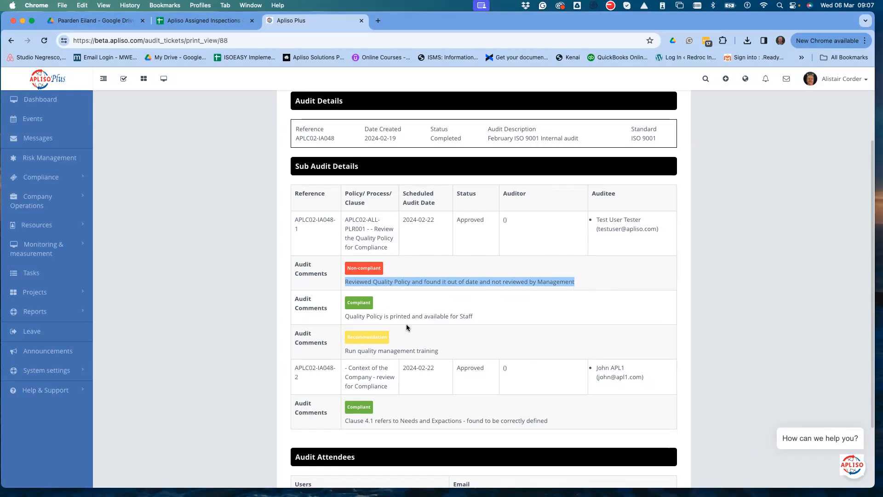
scroll(372, 441, down, 3)
scroll(393, 450, up, 6)
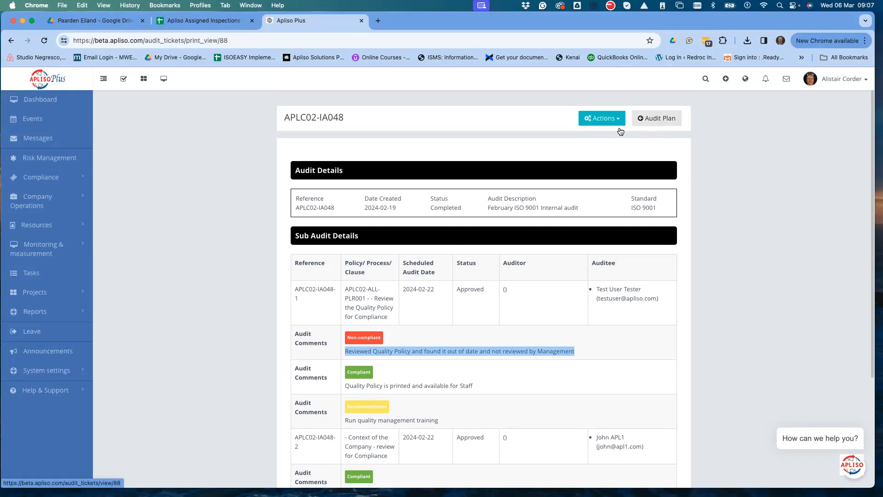
- Return to the internal audits, and in the management review meetings list examine the meeting types, statuses and created dates
click(41, 177)
click(37, 215)
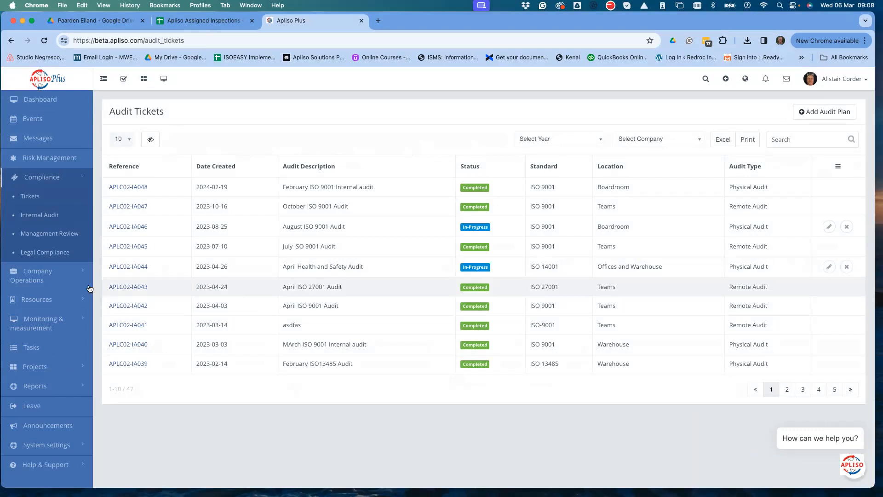
click(50, 235)
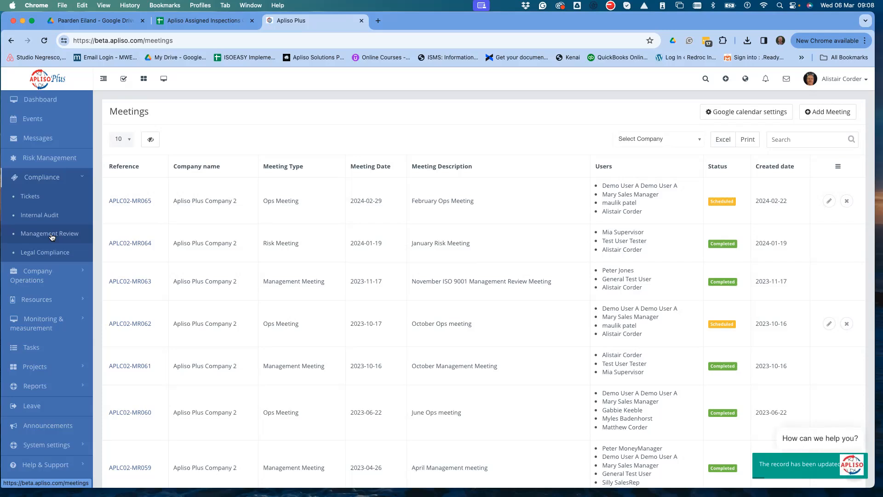
drag(261, 201, 299, 201)
drag(264, 244, 299, 244)
drag(268, 280, 316, 281)
scroll(290, 365, down, 4)
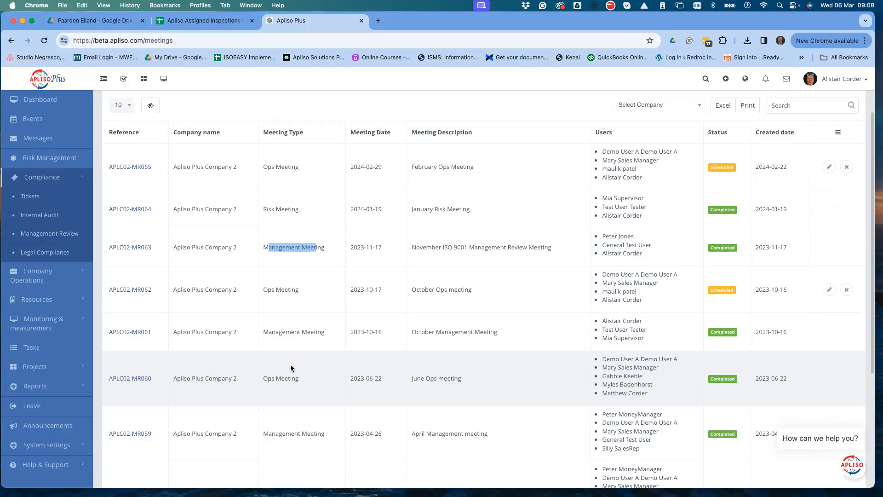
scroll(291, 364, up, 3)
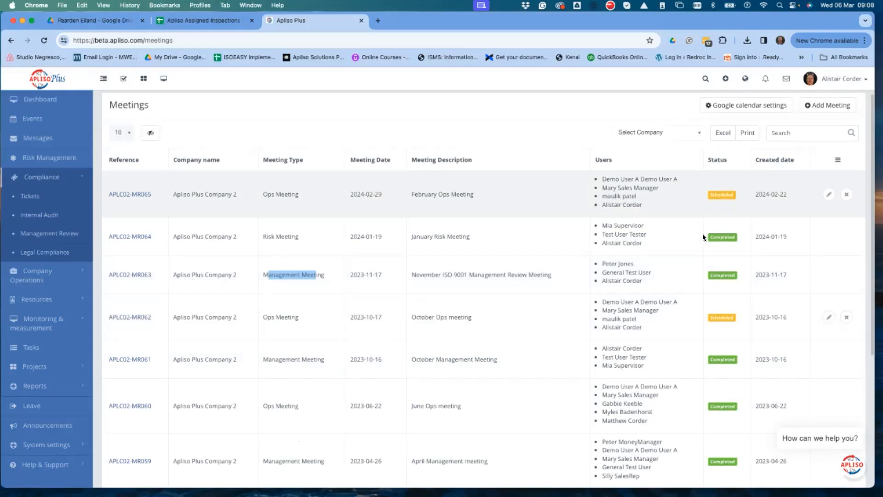
click(384, 194)
drag(759, 194, 787, 194)
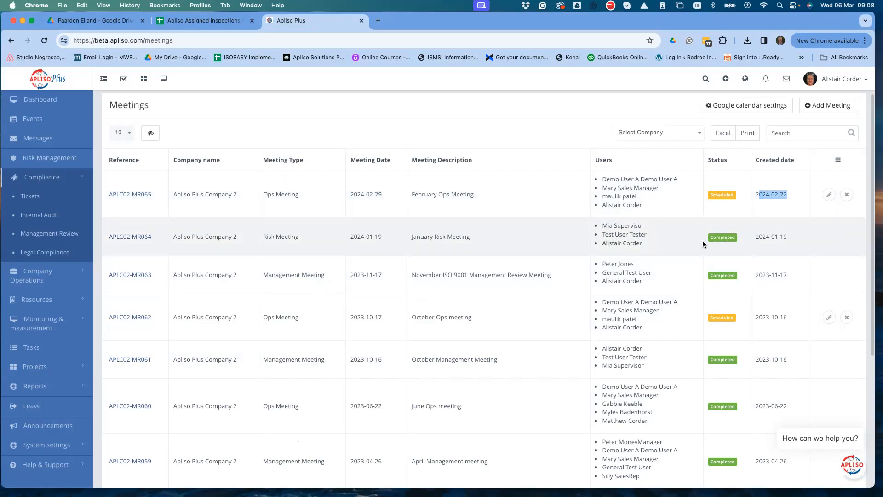
- Open the January Risk Meeting and look over its users, agenda and minutes
click(135, 238)
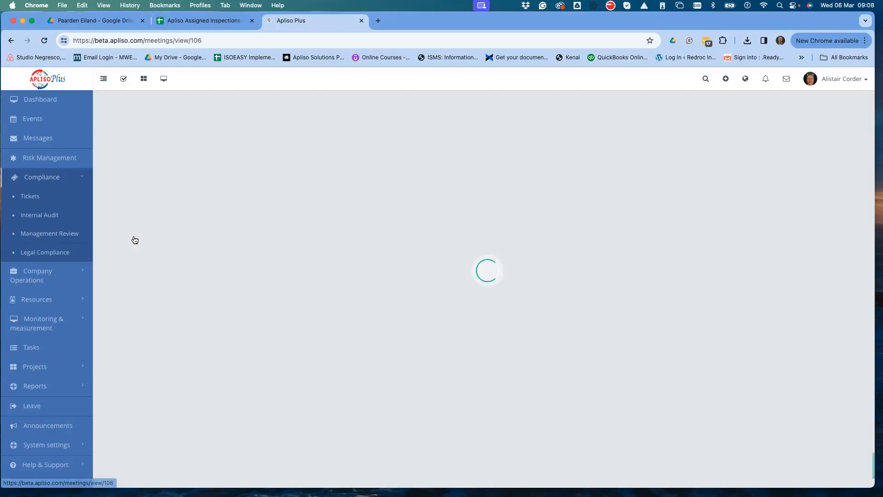
click(136, 115)
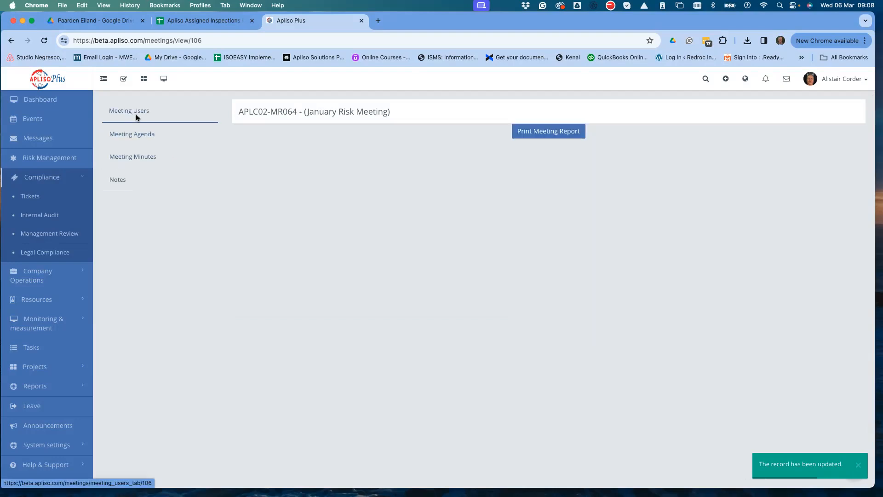
click(134, 136)
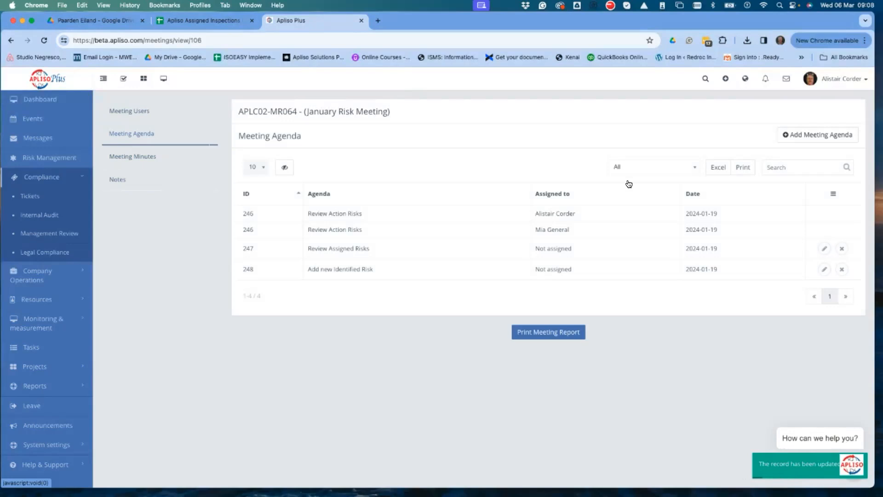
click(114, 156)
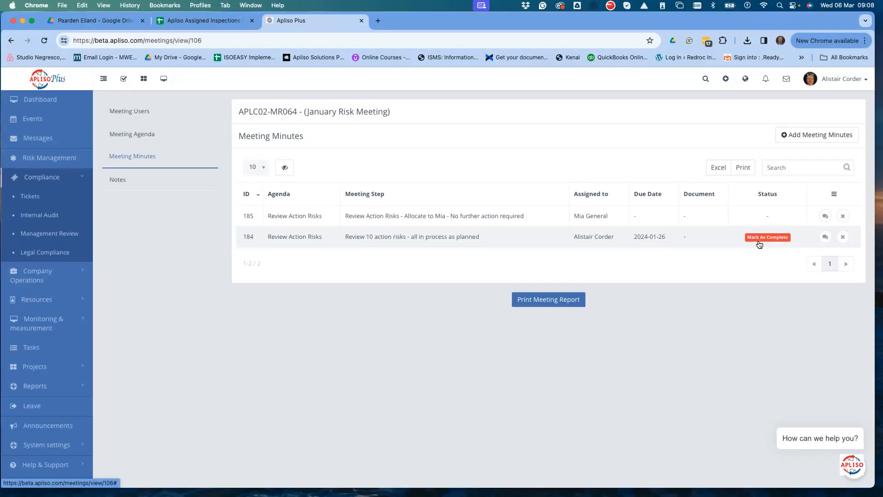
- Open the printable report of the January Risk Meeting and read through all its sections
click(539, 300)
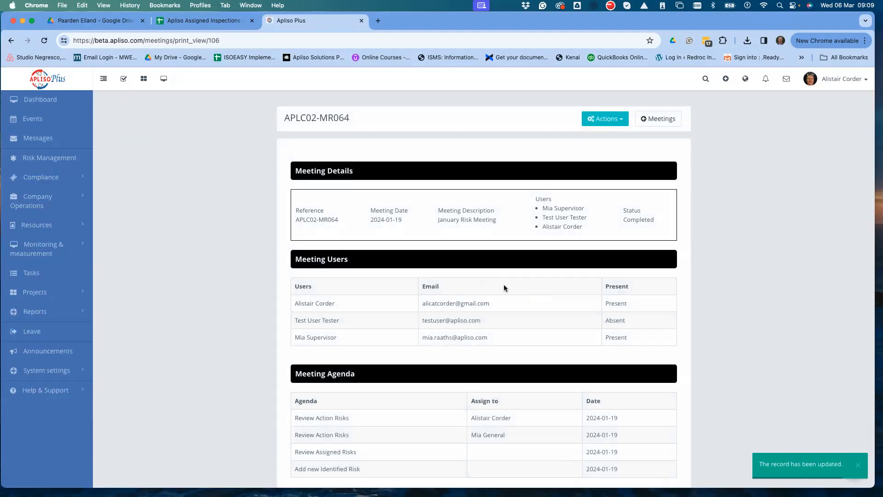
scroll(404, 303, down, 4)
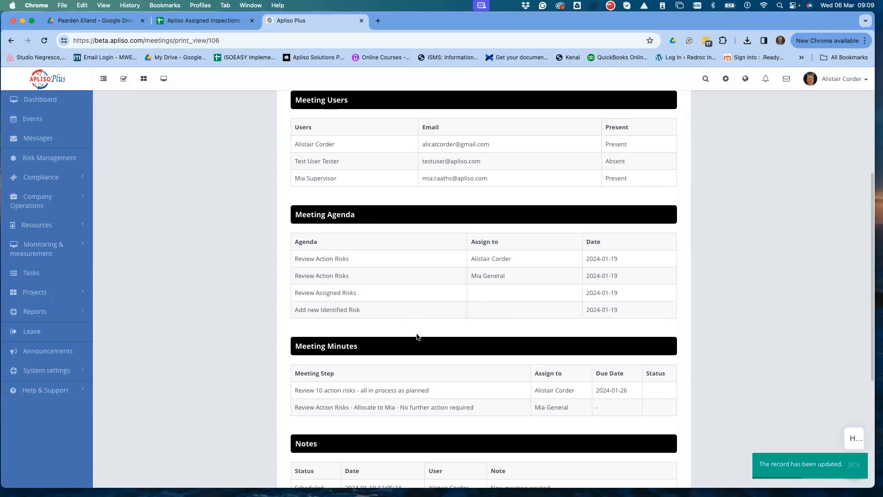
scroll(418, 335, down, 3)
scroll(429, 335, up, 7)
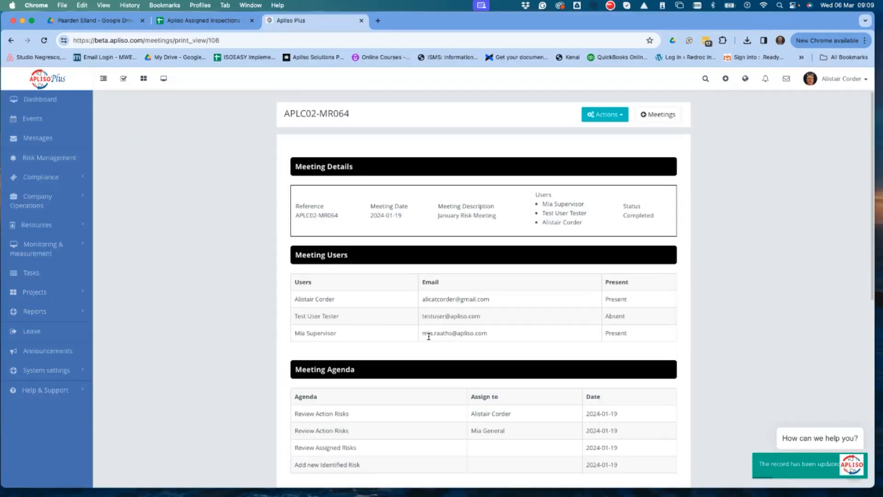
- Return to the management review meetings list and check the meeting date of the October Ops meeting
click(40, 177)
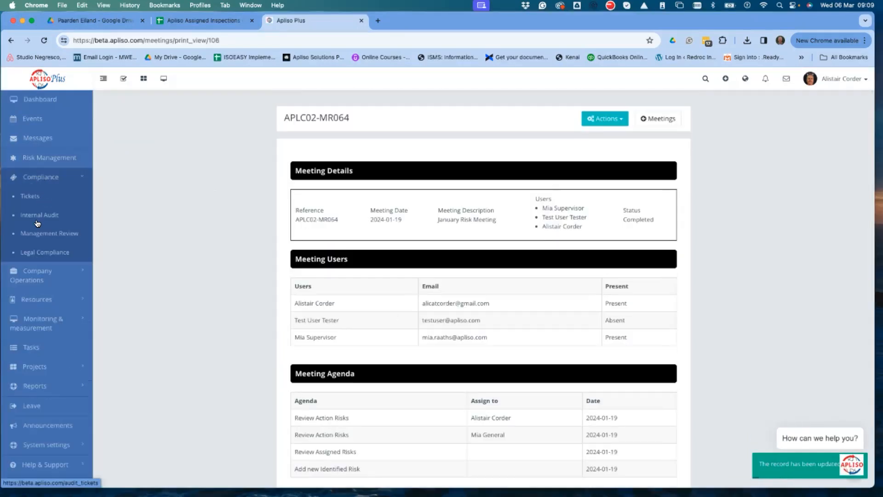
click(36, 233)
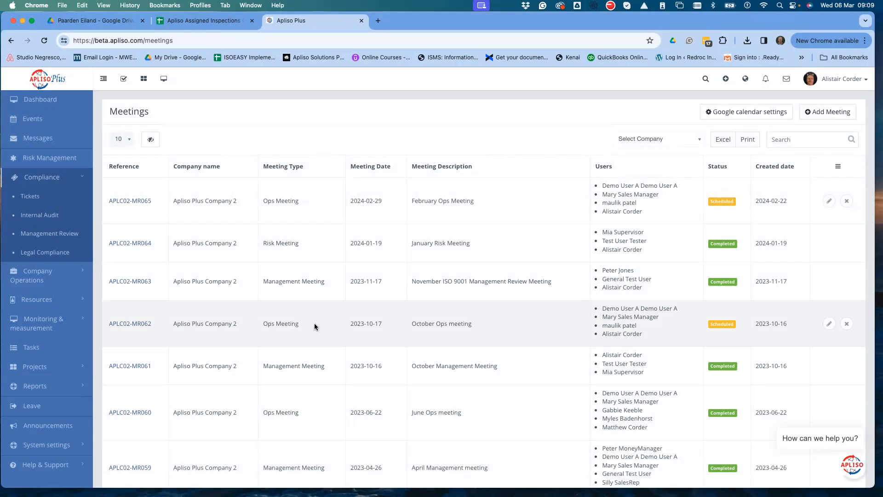
drag(385, 324, 349, 324)
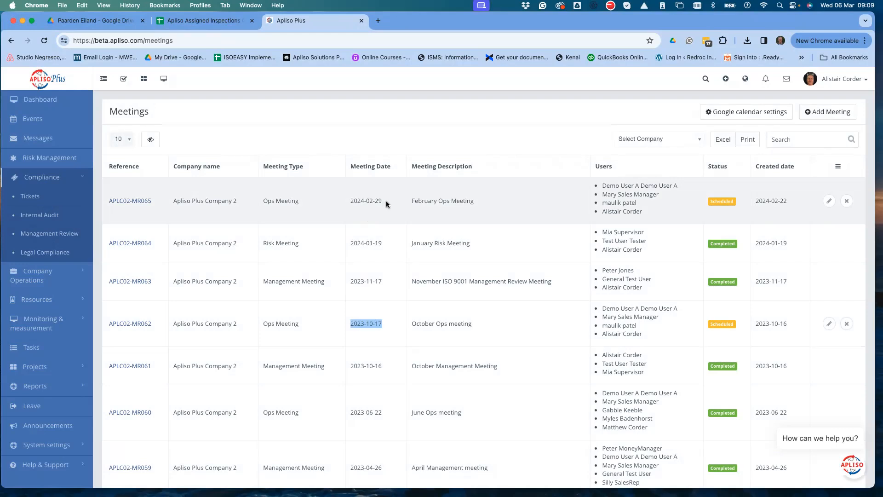
- Check the meeting date of the February Ops Meeting in the meetings list
drag(385, 201, 349, 199)
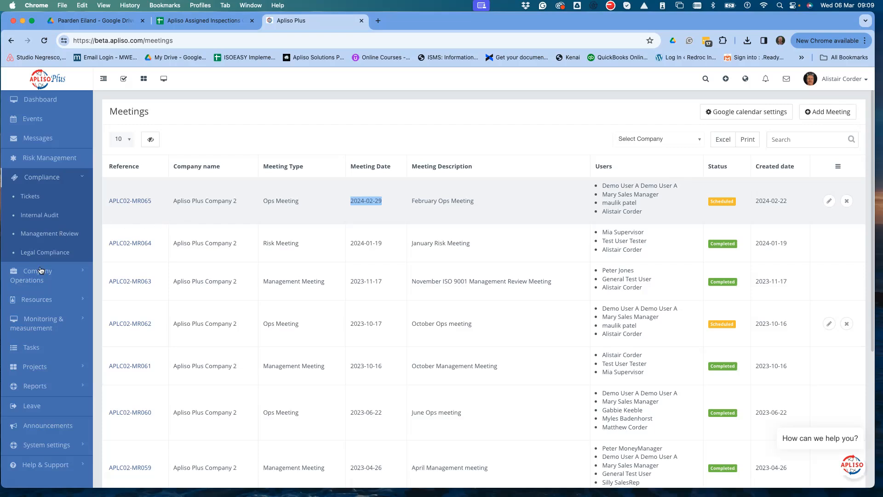
- In legal compliance, view the 16.2 Appointment under the ISO 9001 legal appointments, and look over the ISO 27001 legal register
click(36, 255)
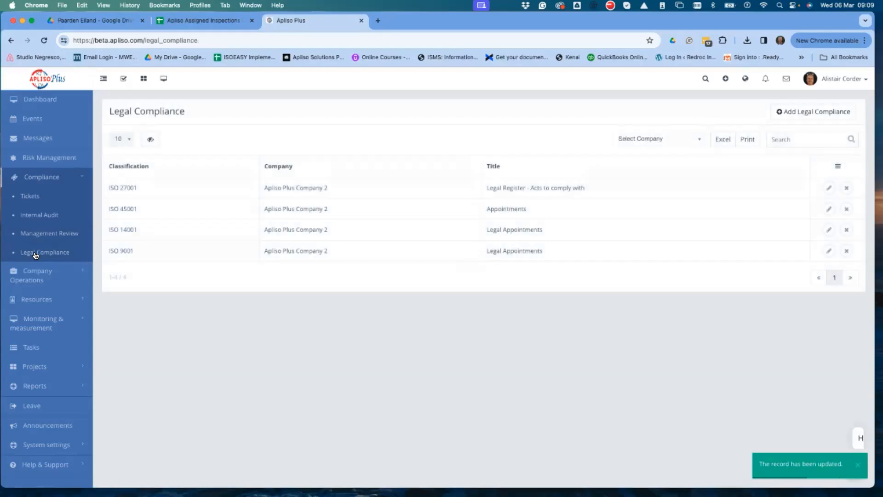
click(117, 252)
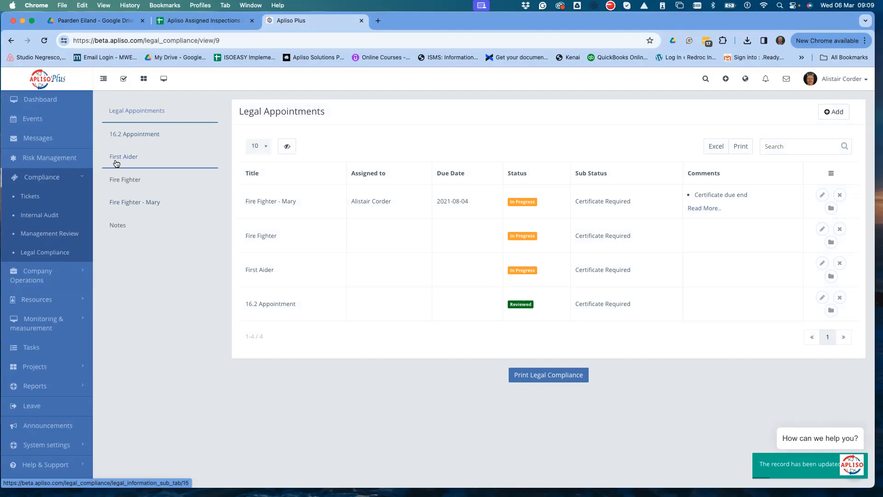
click(131, 134)
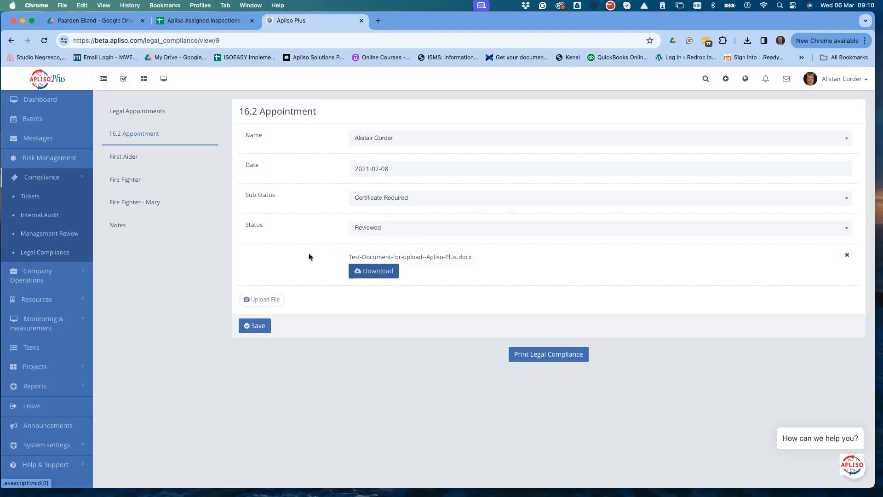
click(42, 253)
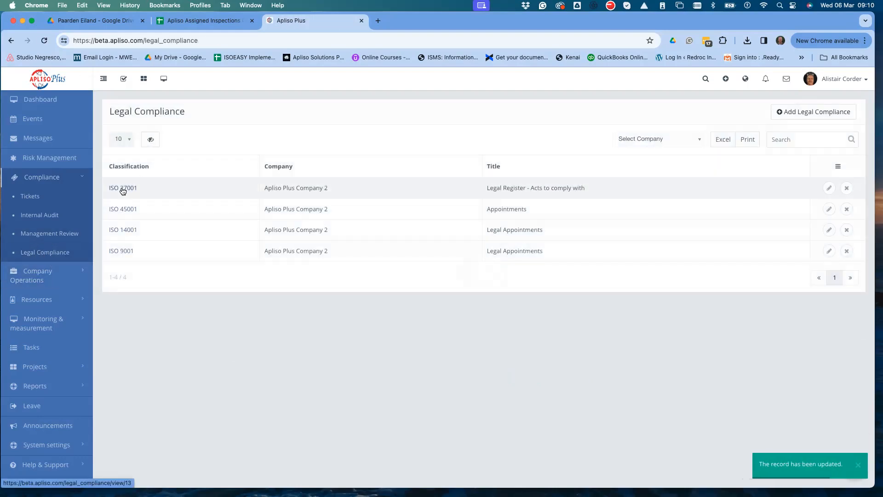
click(123, 191)
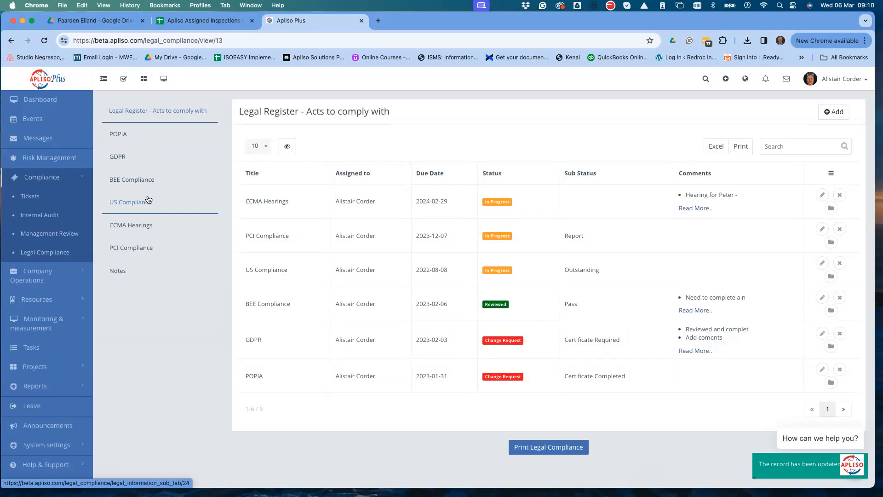
- Open the company operations documents list and check the Work_from_home_Process review date and the Document_Update_Procedure version
click(44, 178)
click(41, 196)
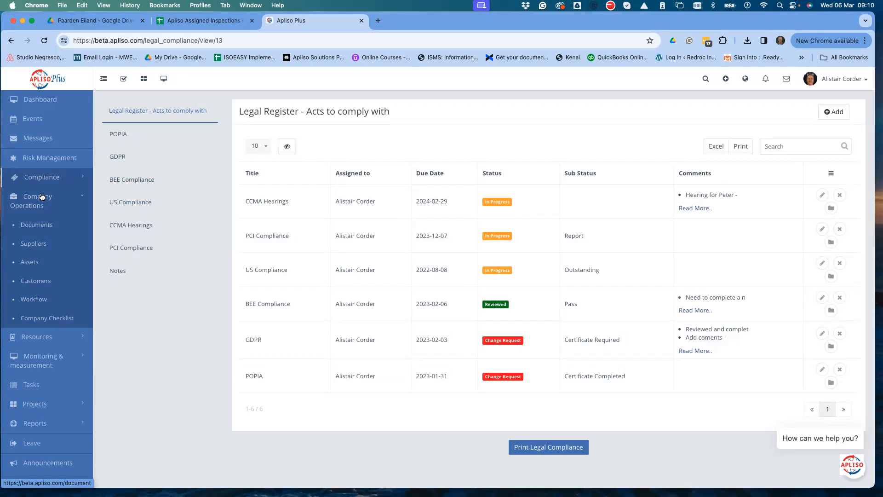
click(25, 226)
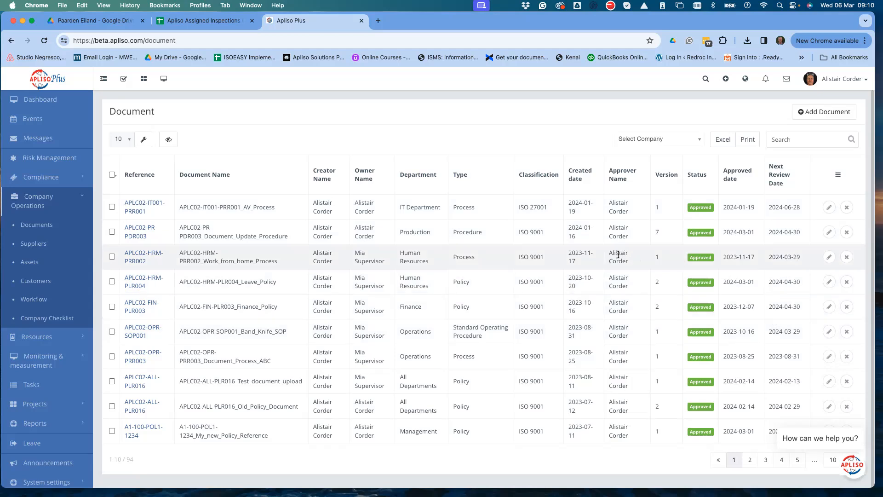
drag(762, 257, 804, 259)
double_click(657, 231)
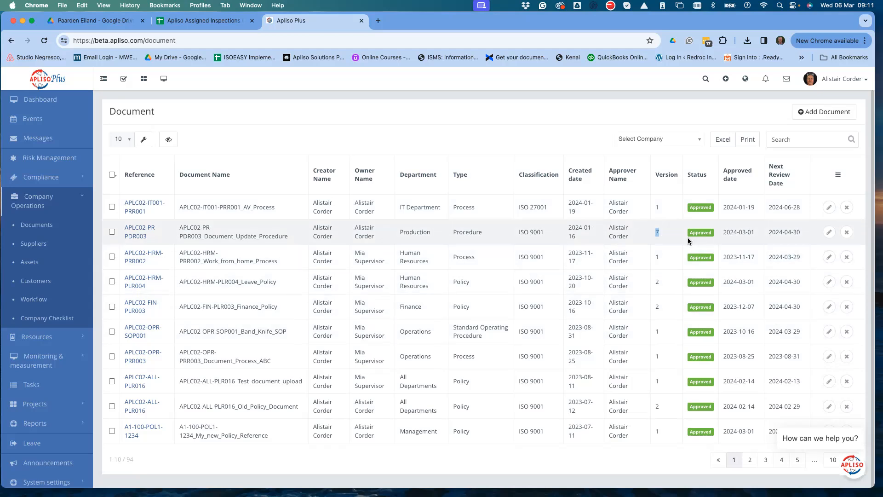
- Open the Document_Update_Procedure, check its version and approved date, and look over its old versions
click(140, 234)
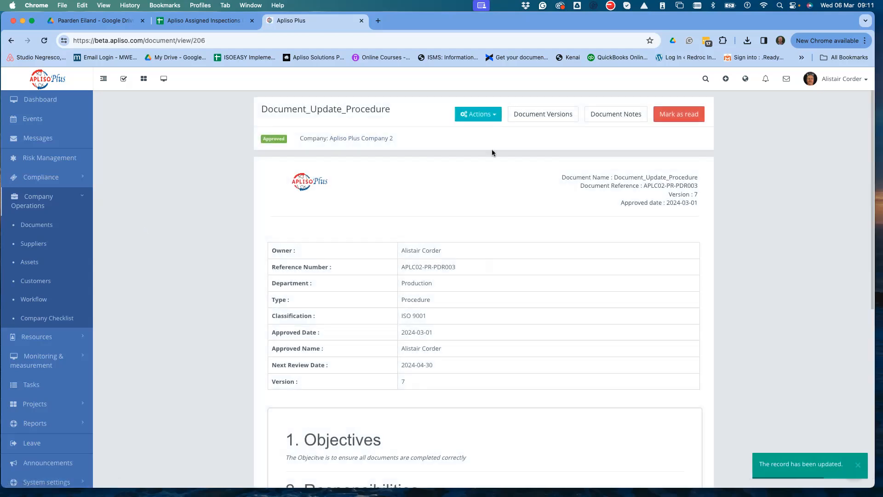
drag(691, 194, 628, 239)
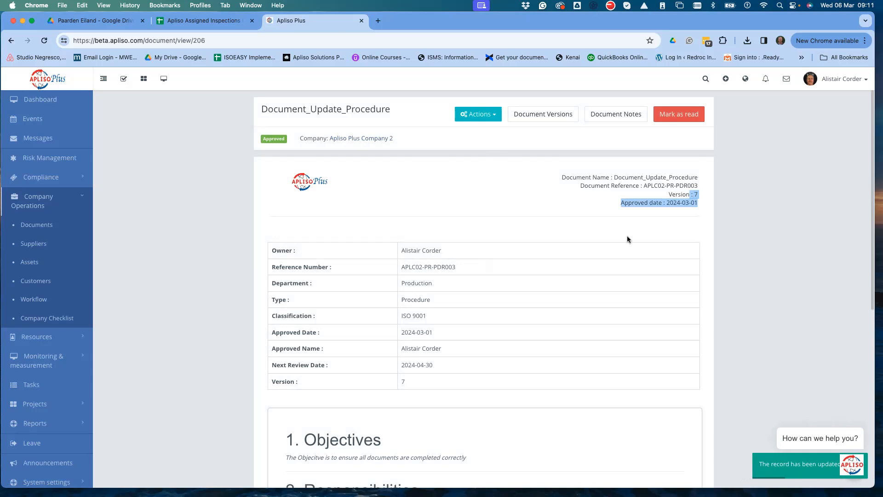
click(398, 382)
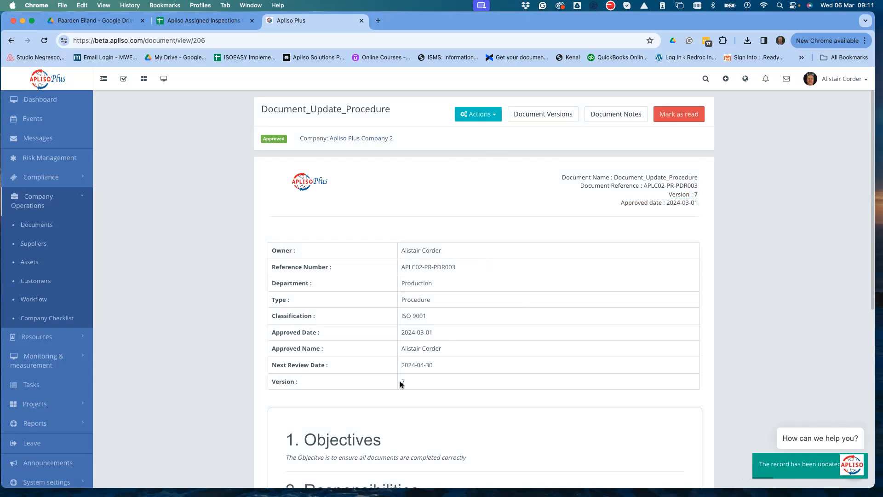
click(554, 119)
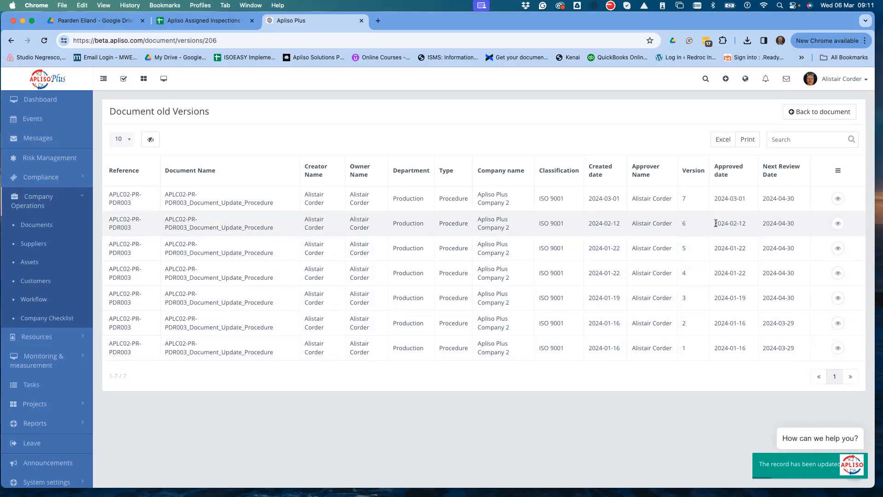
click(807, 115)
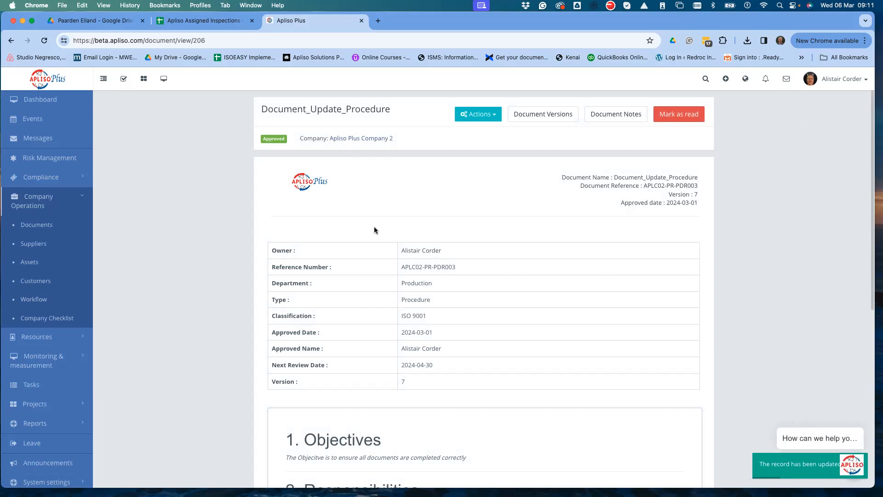
- Look over the notes of the Document_Update_Procedure and mark the document as read
click(609, 116)
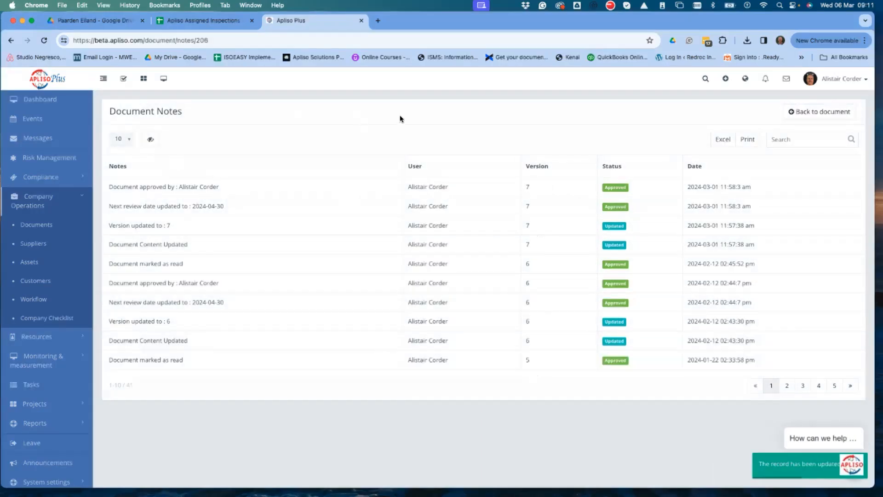
click(801, 112)
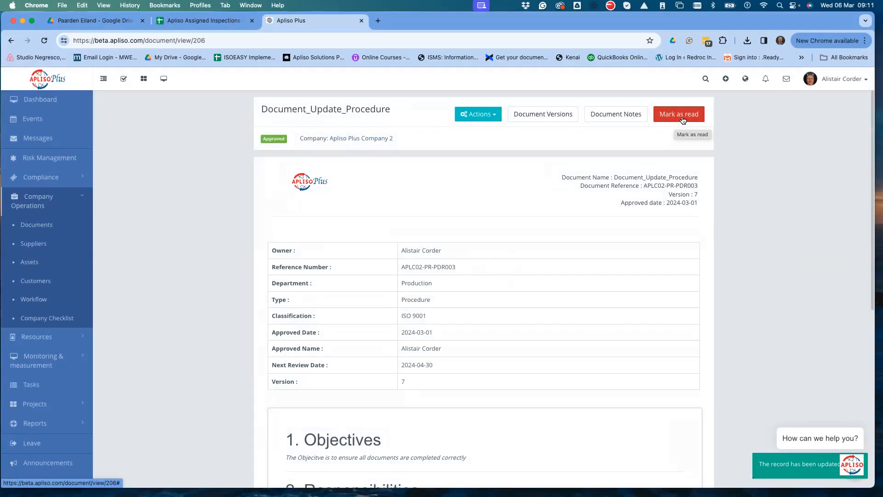
click(676, 118)
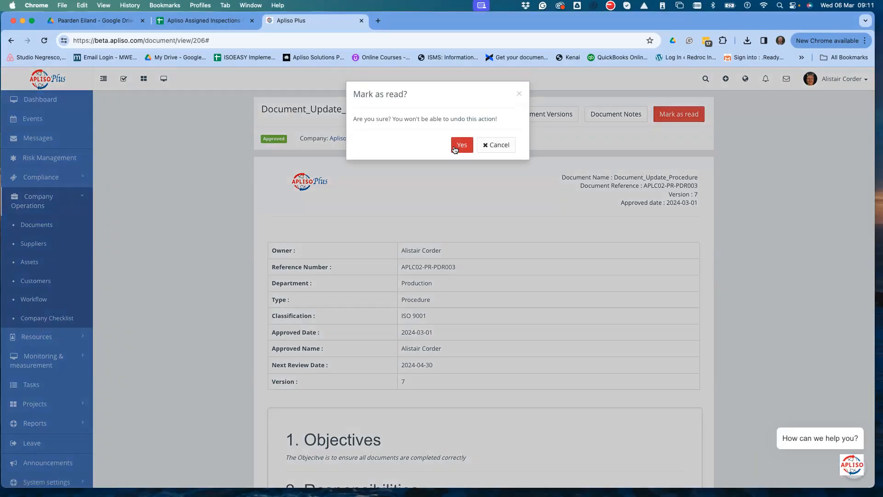
click(455, 146)
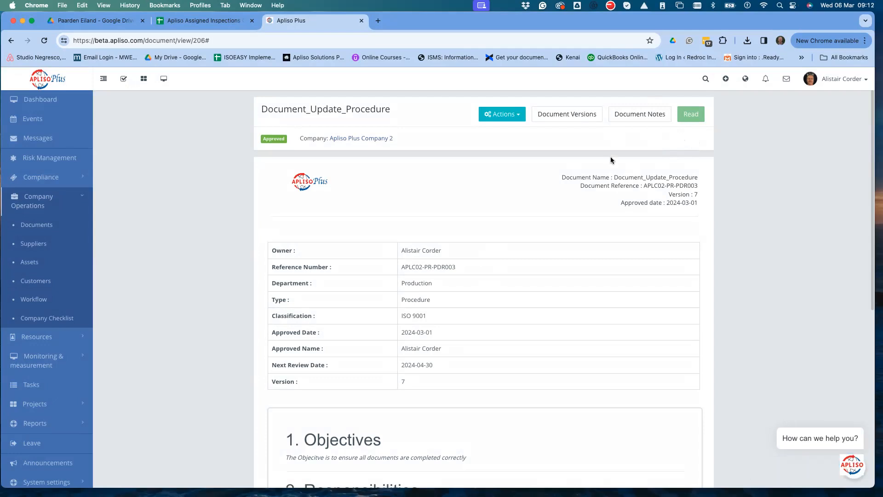
- Start a new document with type Policy and document type Internal, and look over its document editor
click(38, 226)
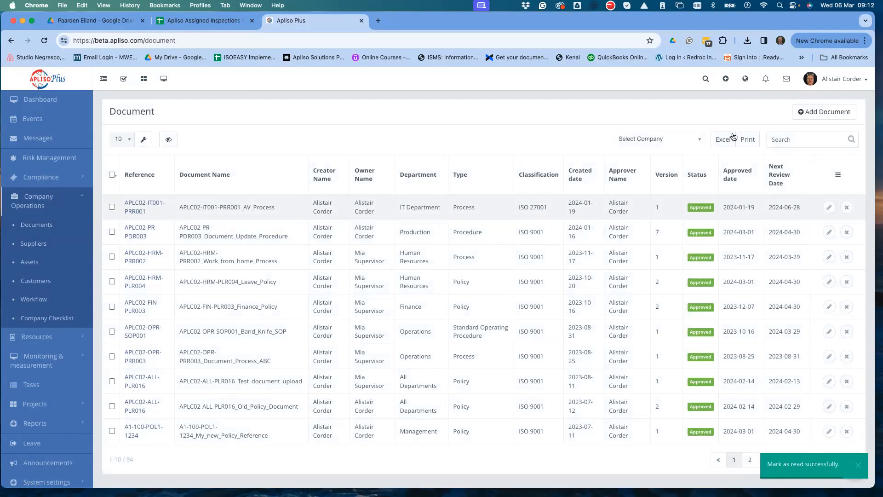
click(826, 113)
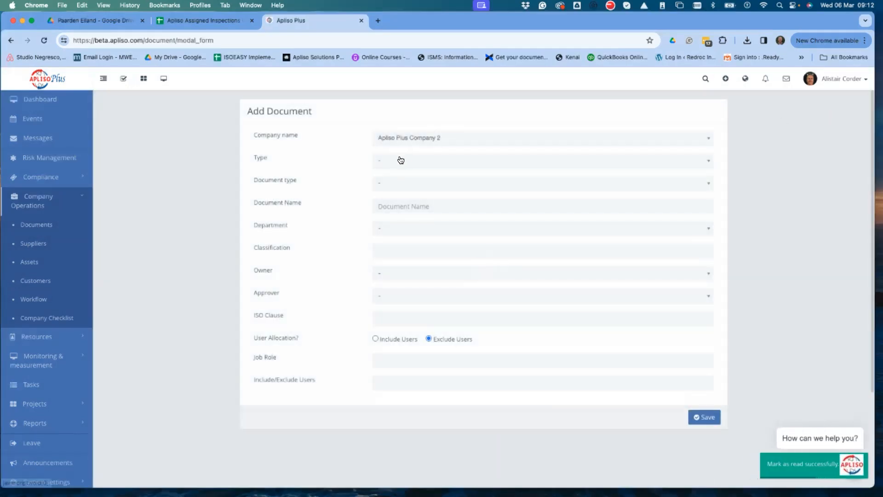
click(401, 160)
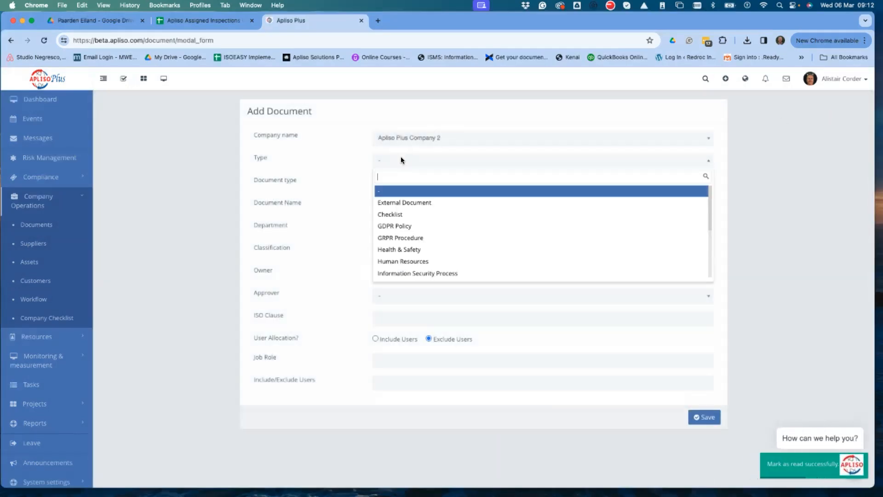
scroll(406, 200, down, 3)
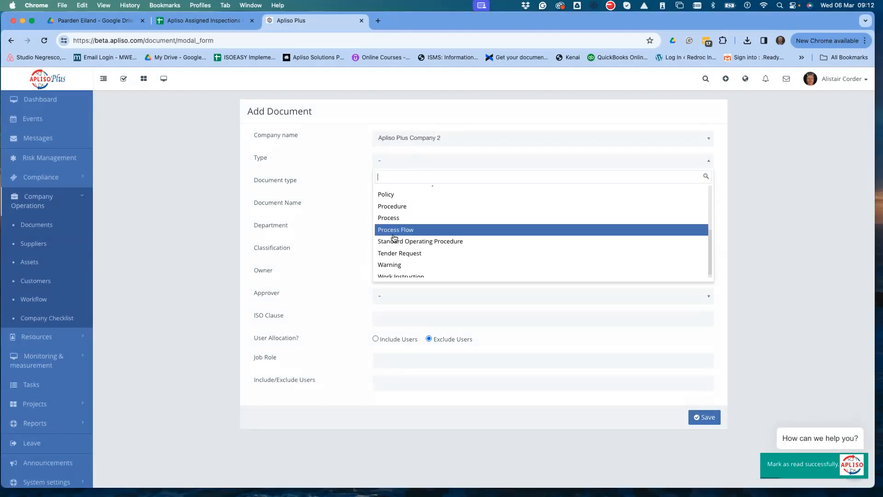
click(390, 195)
click(388, 184)
click(388, 225)
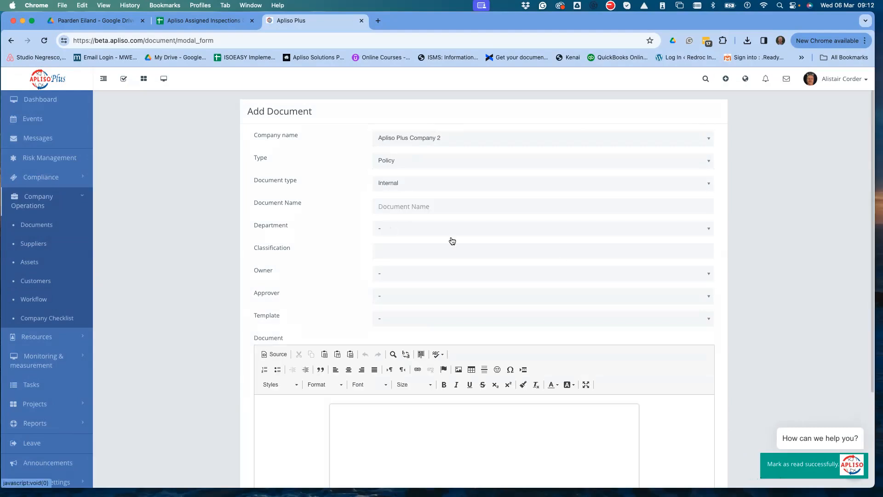
scroll(578, 308, down, 3)
click(388, 288)
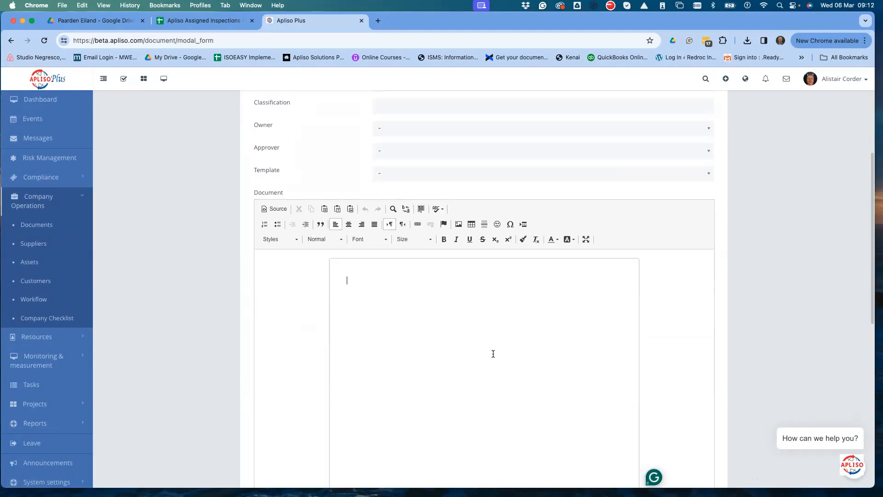
scroll(804, 273, up, 5)
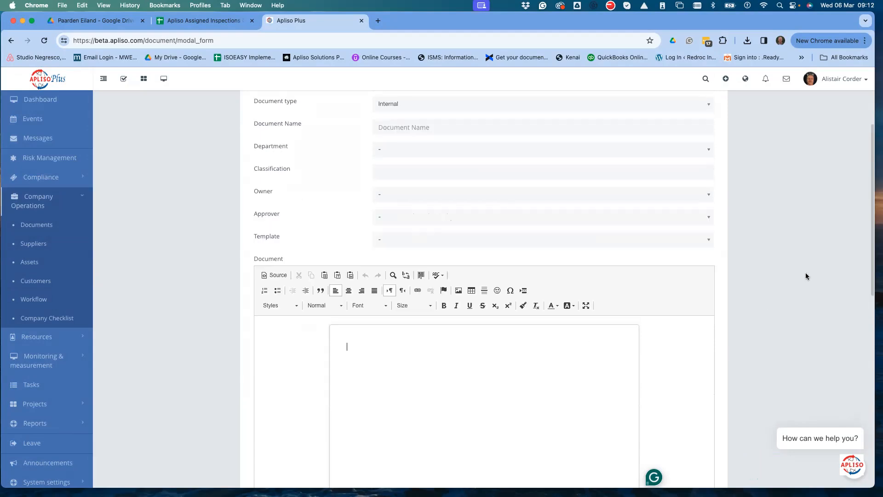
- Set the new document's document type to External and look over its file upload and user allocation fields
click(425, 155)
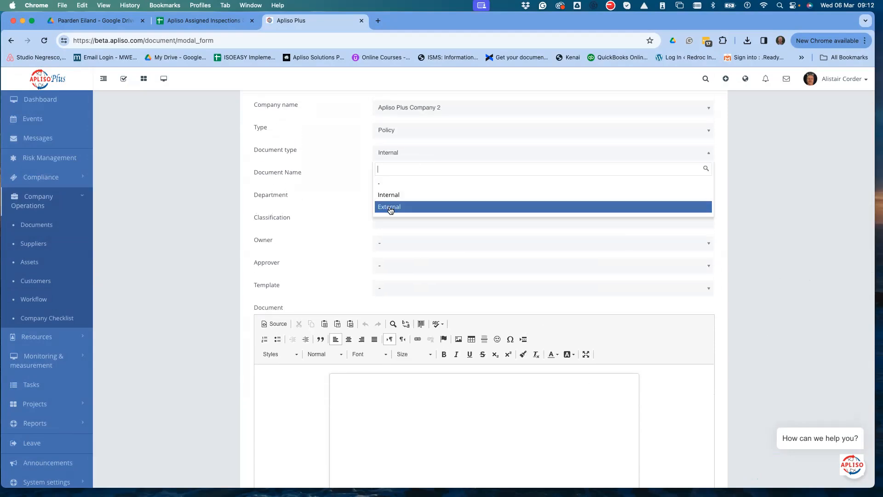
click(390, 206)
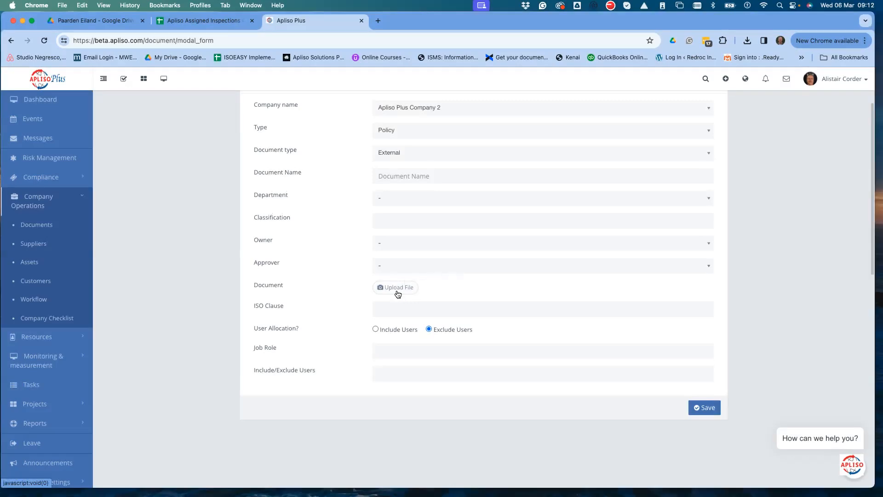
scroll(432, 283, up, 1)
scroll(439, 283, up, 1)
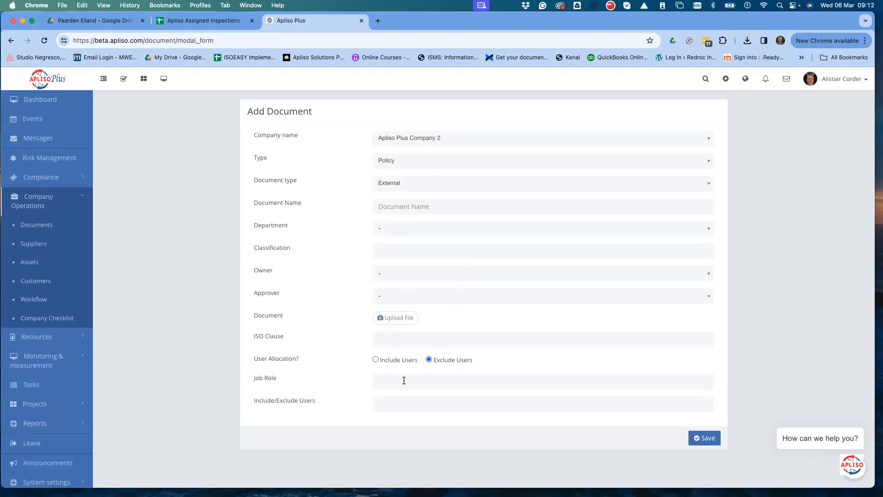
- Browse the users available for inclusion or exclusion, and set the new document's job role to Sales Rep
click(386, 404)
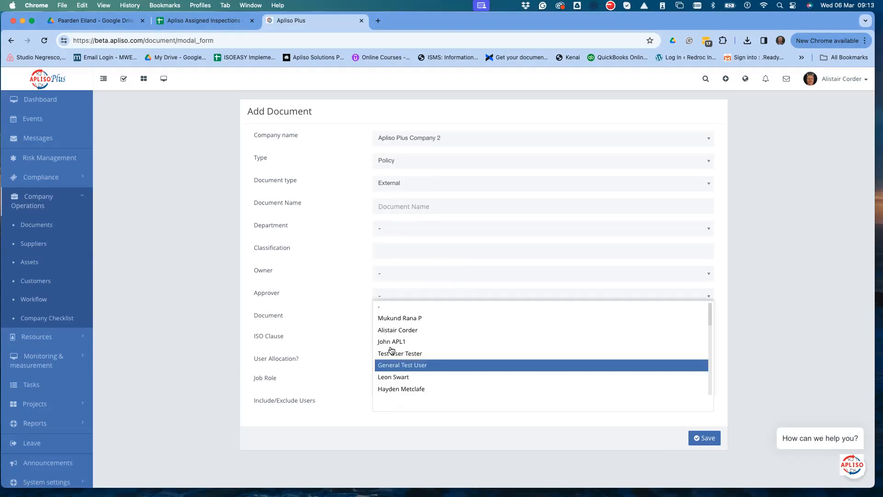
scroll(396, 382, down, 5)
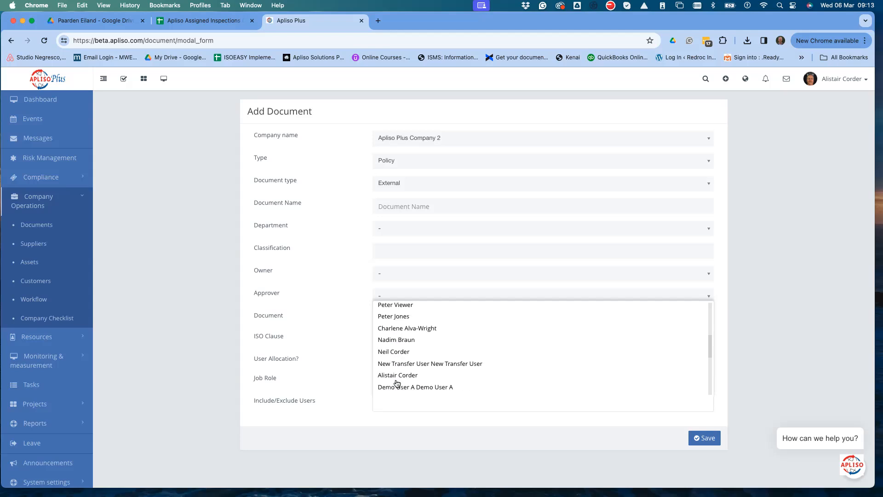
click(362, 374)
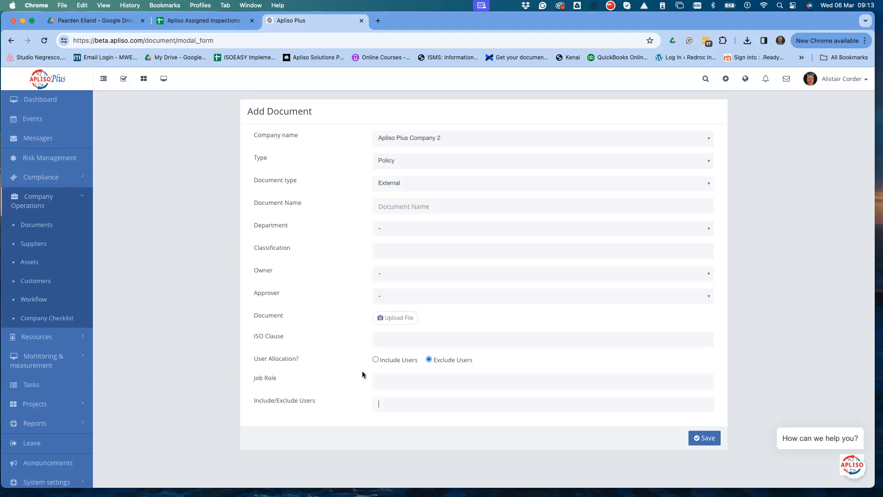
click(390, 380)
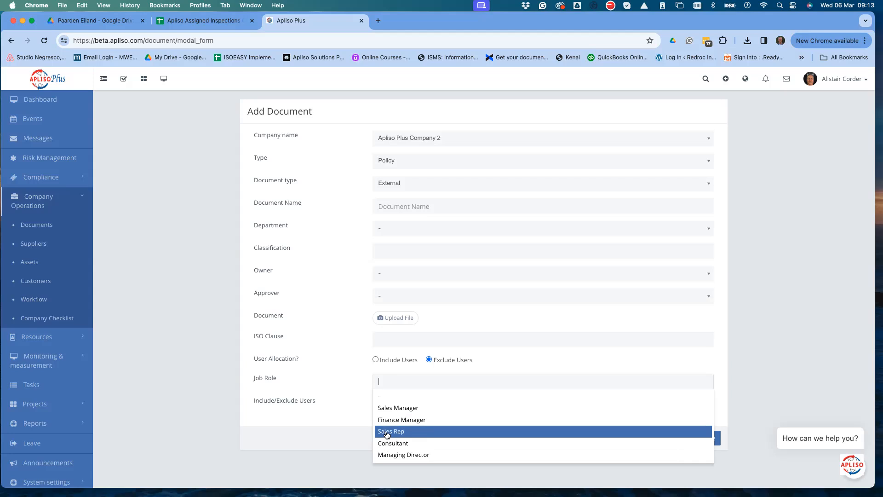
click(387, 432)
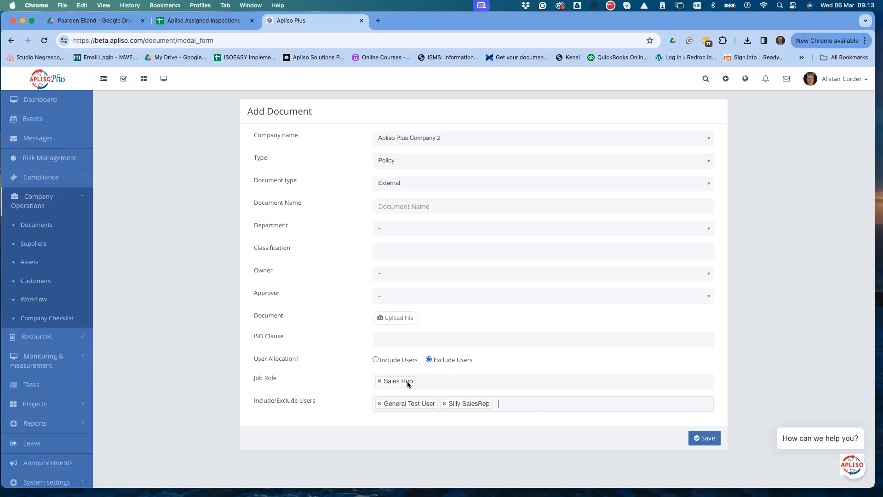
- Clear the Sales Rep job role and remove every user from the new document's included or excluded users
click(379, 381)
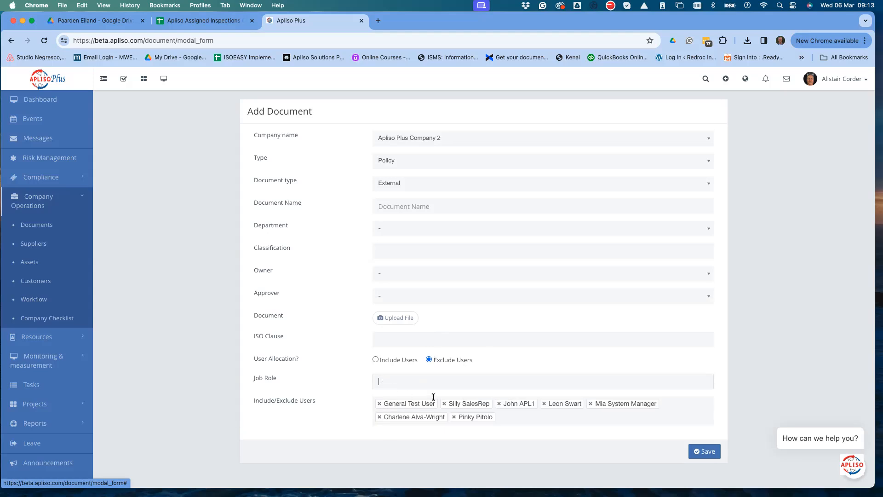
click(380, 403)
click(380, 403)
click(379, 403)
click(379, 404)
click(380, 403)
click(380, 403)
click(380, 404)
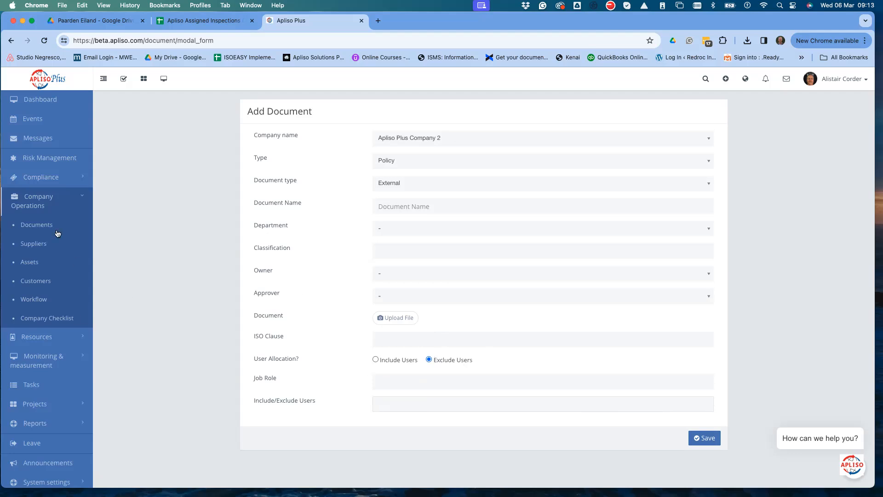
- Open the Leave_Policy document from the document list and look through its details and policy text
click(41, 225)
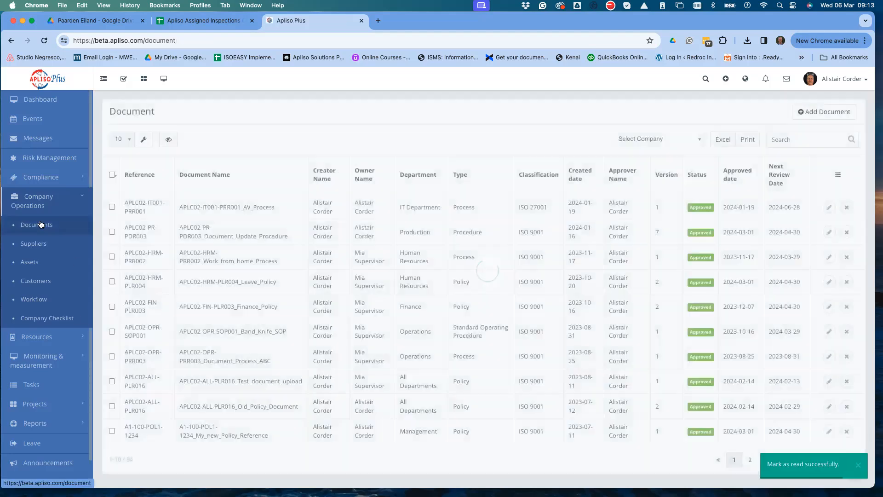
click(141, 281)
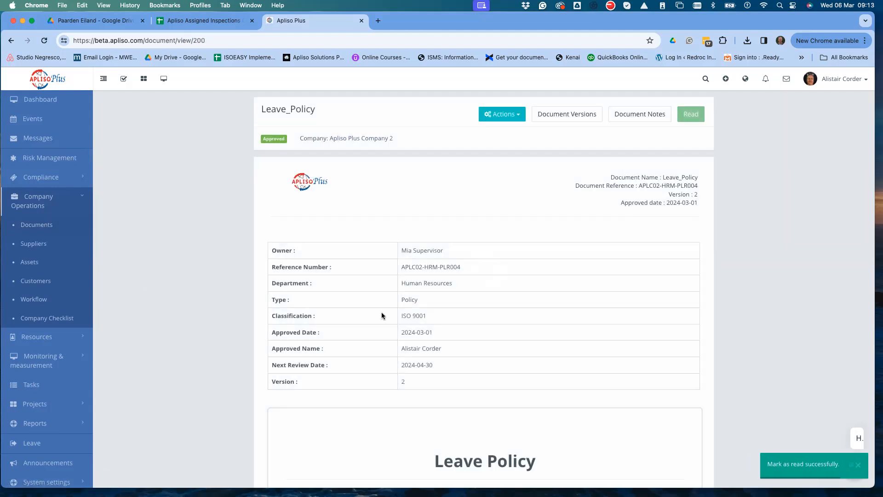
scroll(412, 321, down, 6)
scroll(429, 295, up, 5)
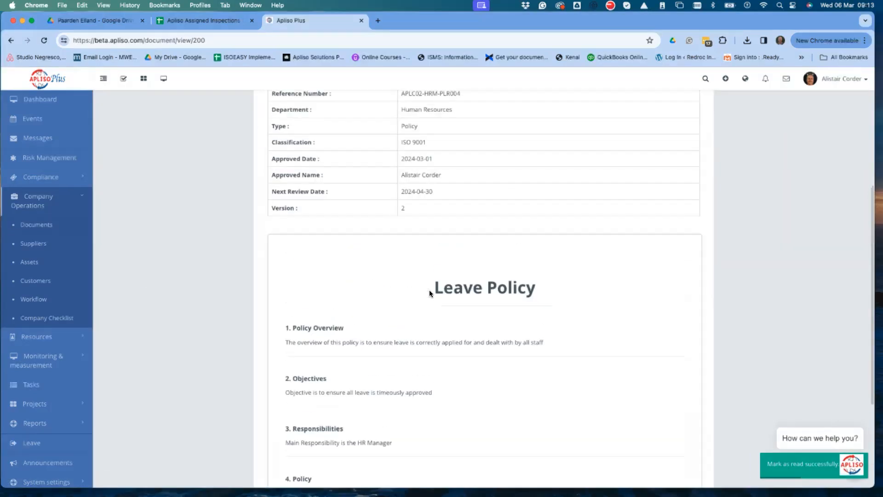
- Open the Band_Knife_SOP document's record from the document list and download its attached file
click(35, 225)
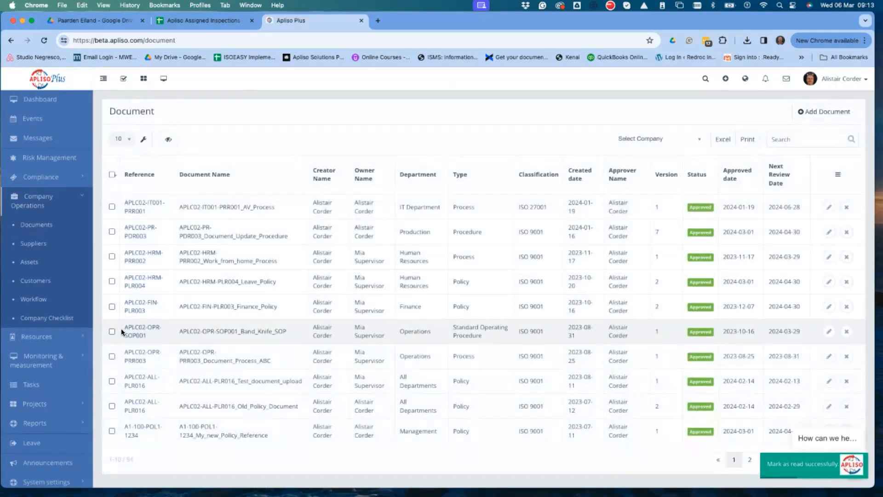
click(140, 331)
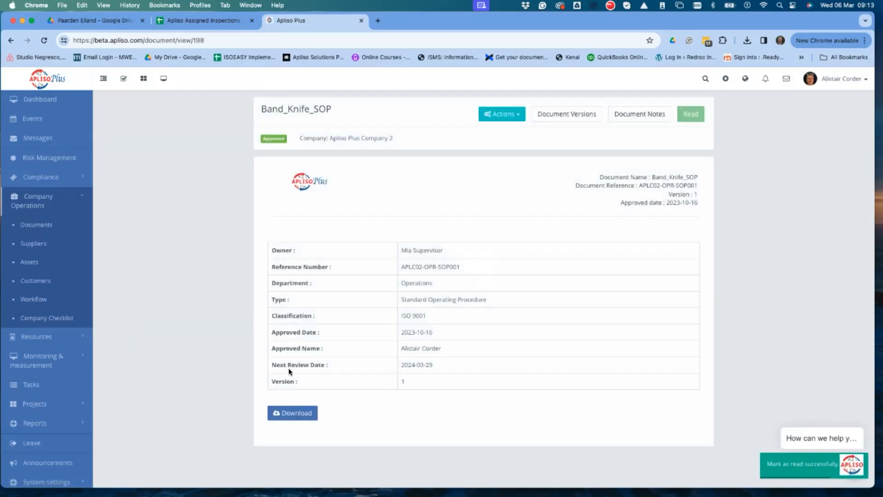
click(297, 412)
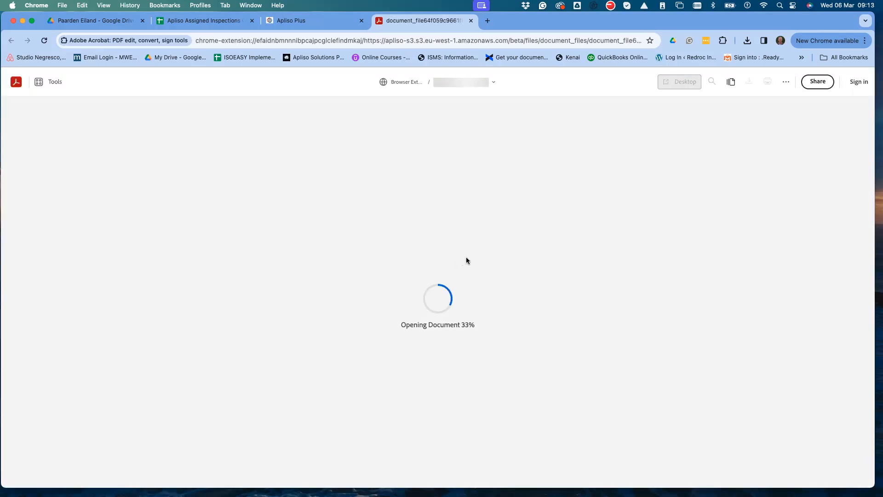
- Look through the downloaded band knife standard operating procedure PDF, close it and return to the document list
click(295, 21)
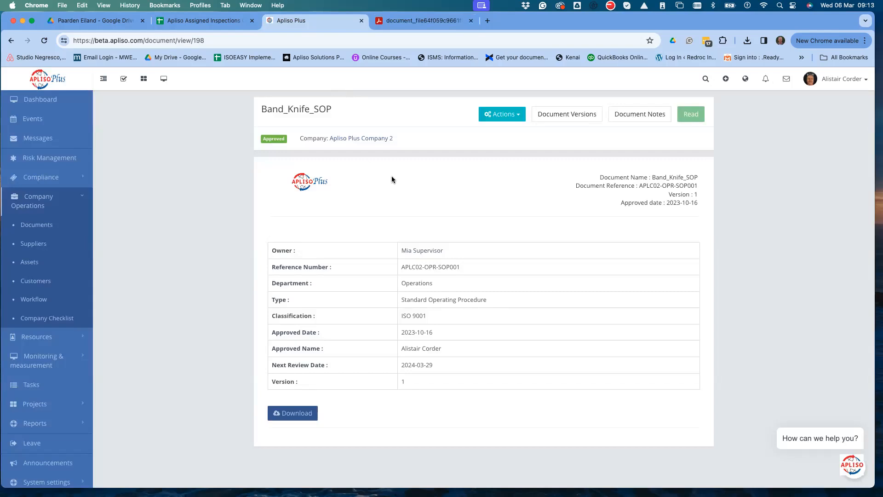
click(405, 21)
scroll(400, 249, down, 5)
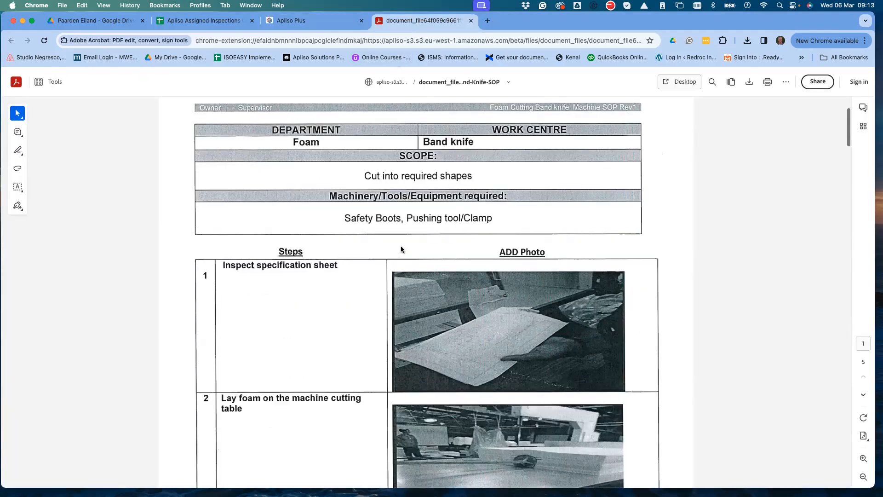
scroll(401, 249, down, 3)
scroll(401, 249, up, 7)
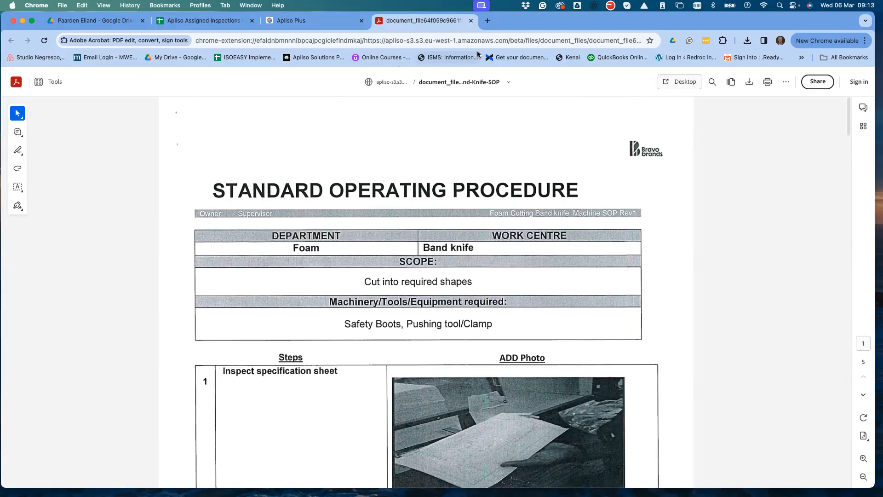
click(470, 21)
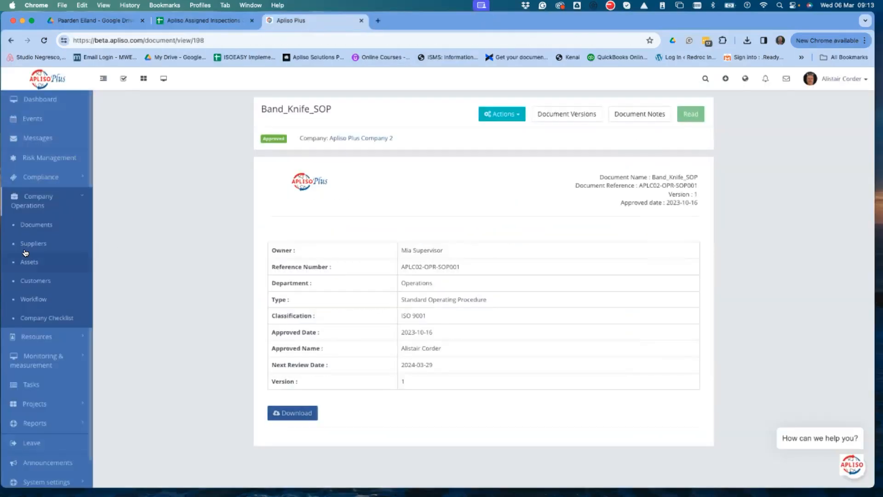
click(30, 223)
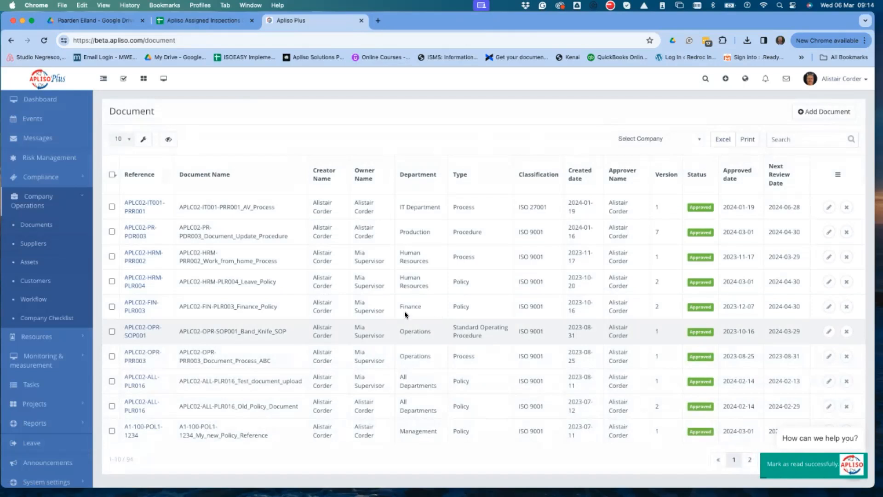
- Open the company's suppliers list and set it to show all entries
click(32, 244)
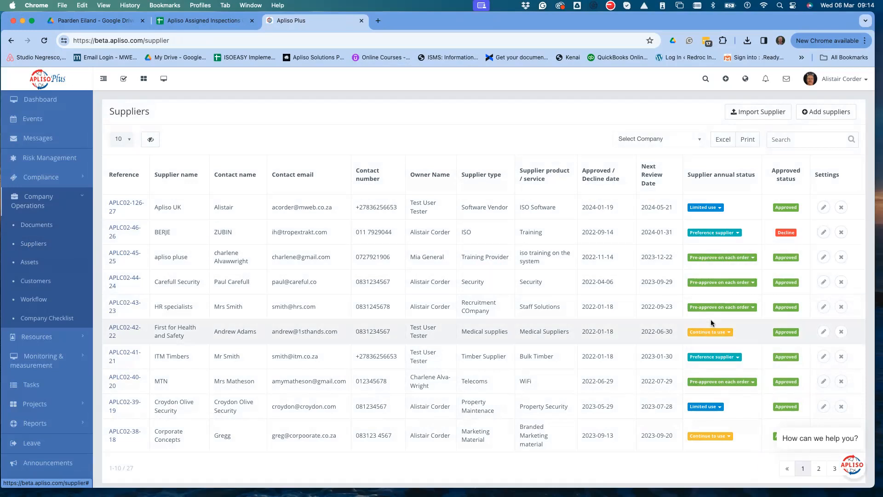
scroll(713, 321, down, 1)
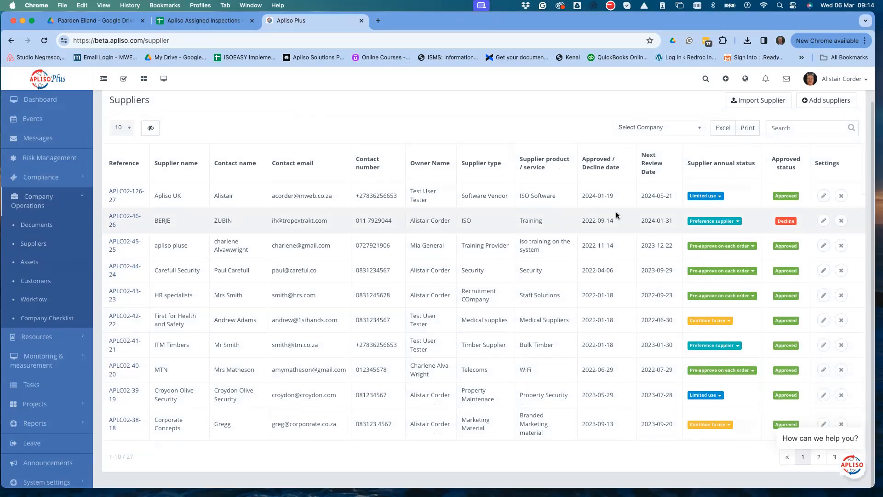
click(121, 128)
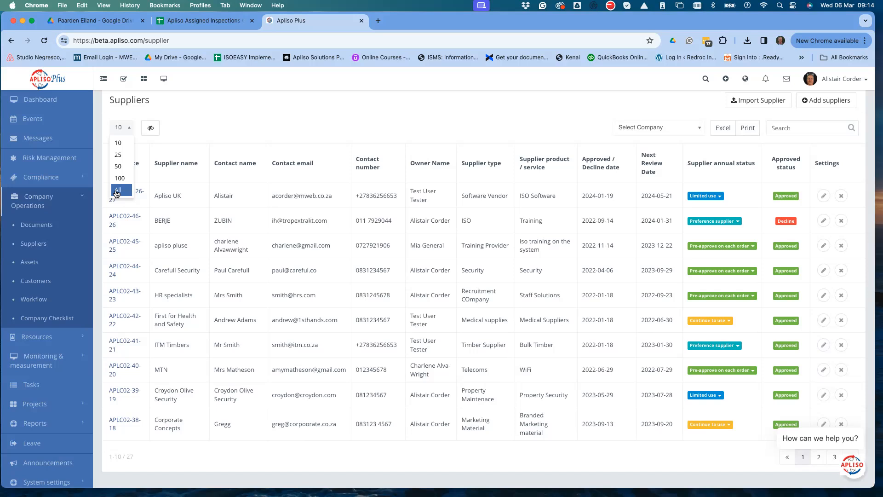
click(117, 192)
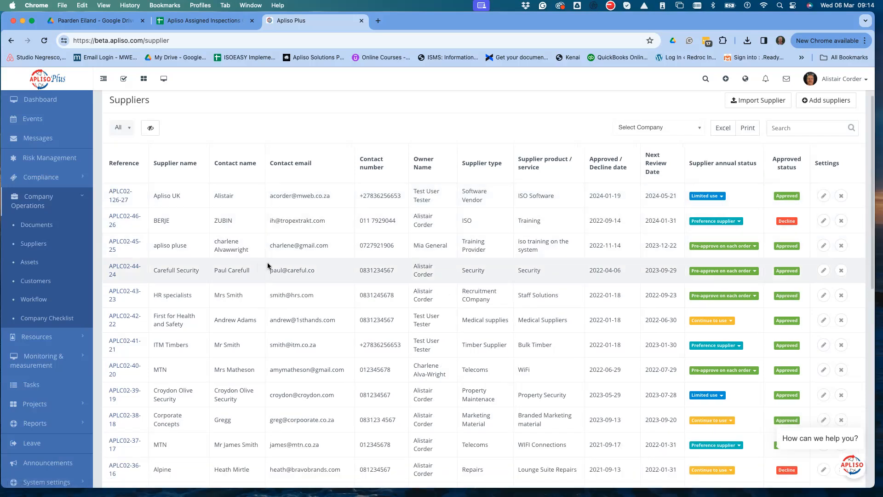
- Look over the supplier import options, close them and browse the full list of suppliers
click(741, 109)
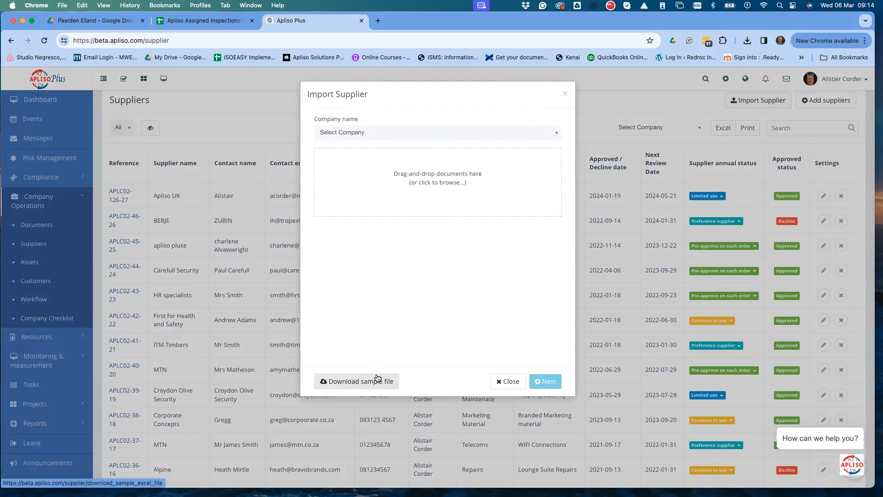
click(515, 384)
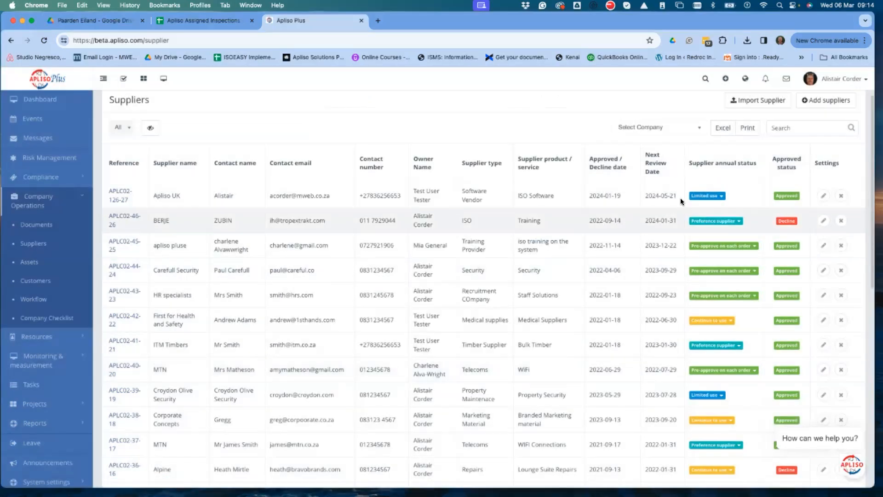
scroll(642, 256, down, 10)
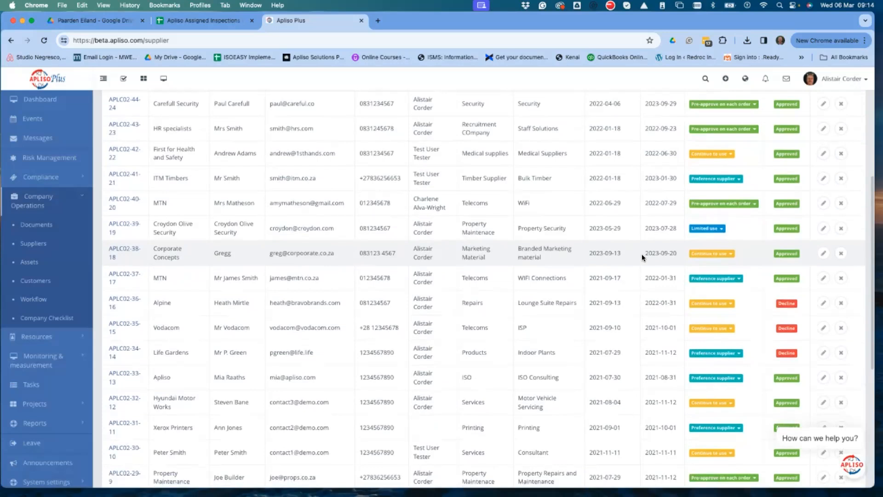
scroll(642, 254, up, 10)
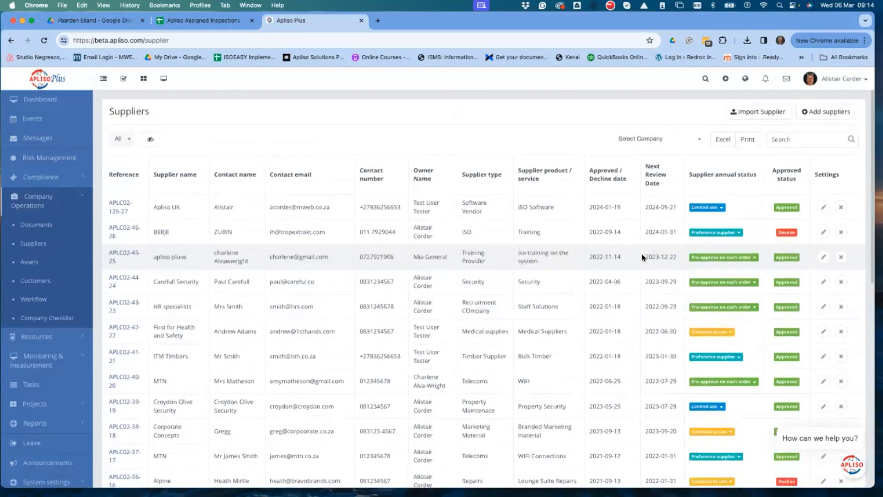
- Open the annual status change for the supplier BERJE and set its next review date to 2024-05-31
drag(640, 207, 674, 207)
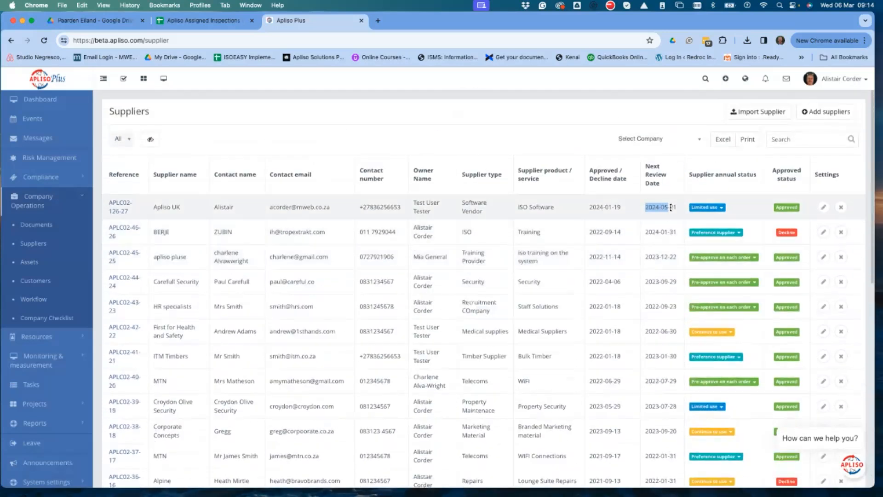
click(651, 232)
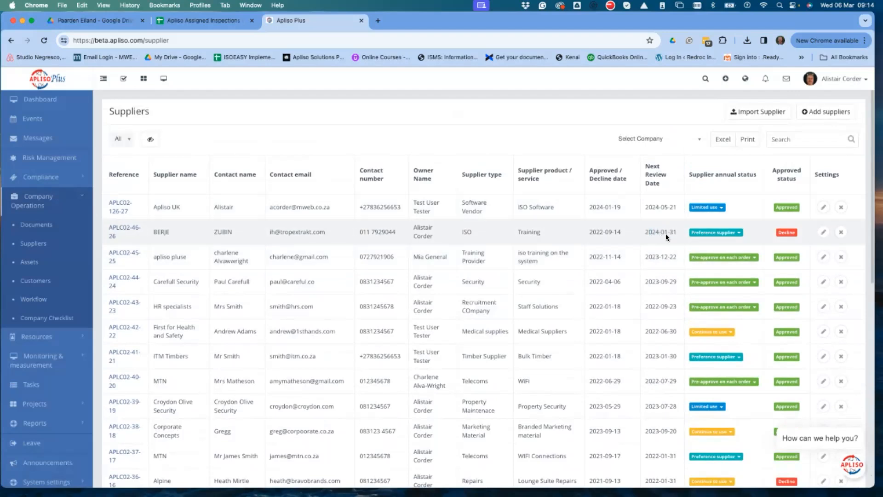
click(703, 232)
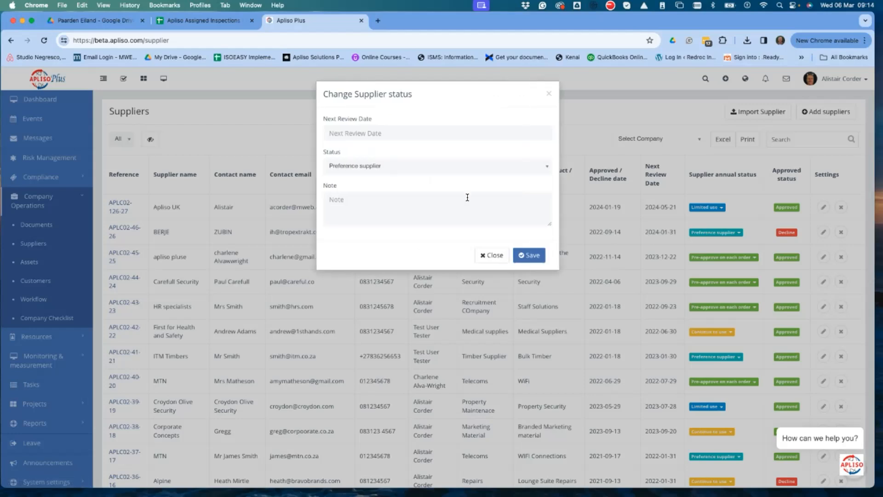
click(323, 130)
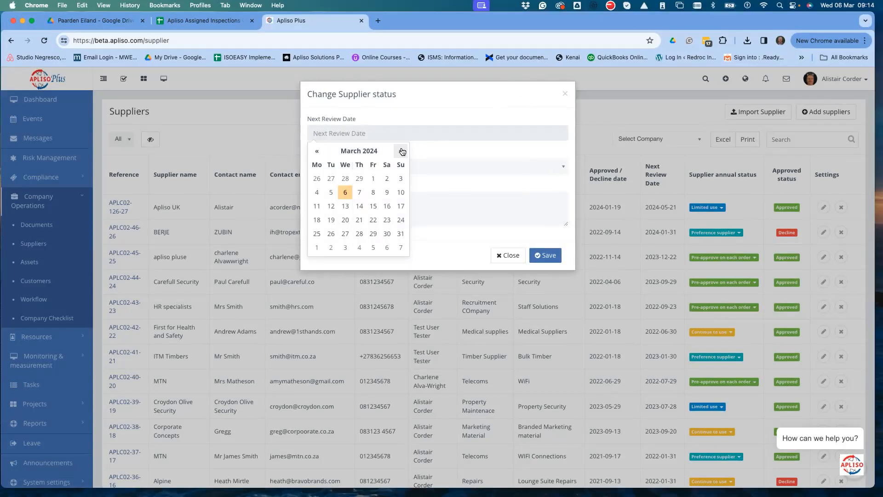
click(402, 151)
click(401, 152)
click(373, 234)
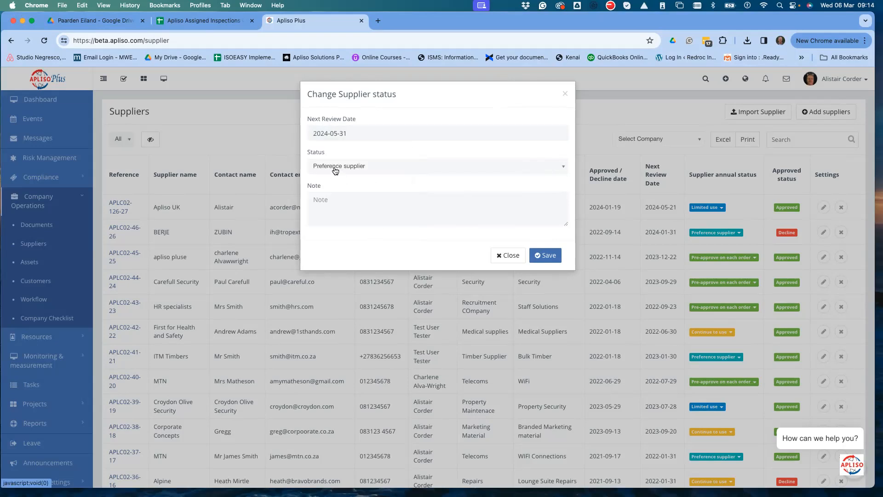
- Set BERJE's supplier status to Pre-approve on each order, add the note "Previous order were incomplete" and save the change
click(334, 167)
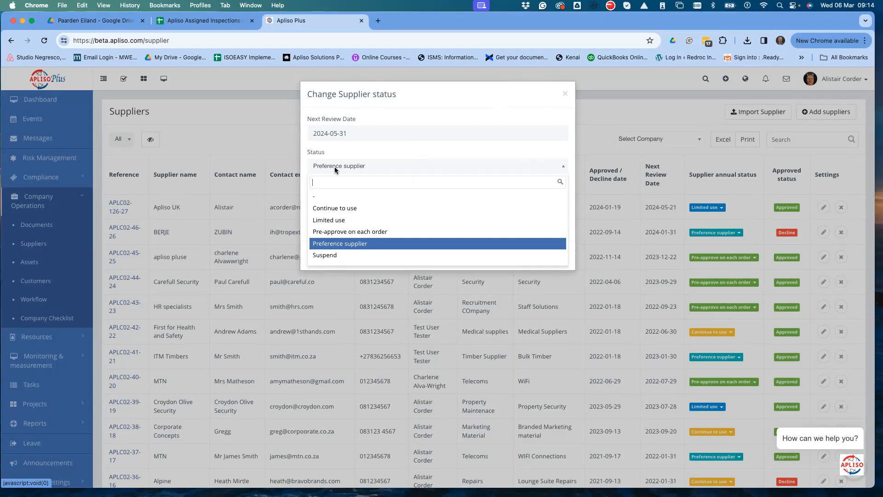
click(334, 232)
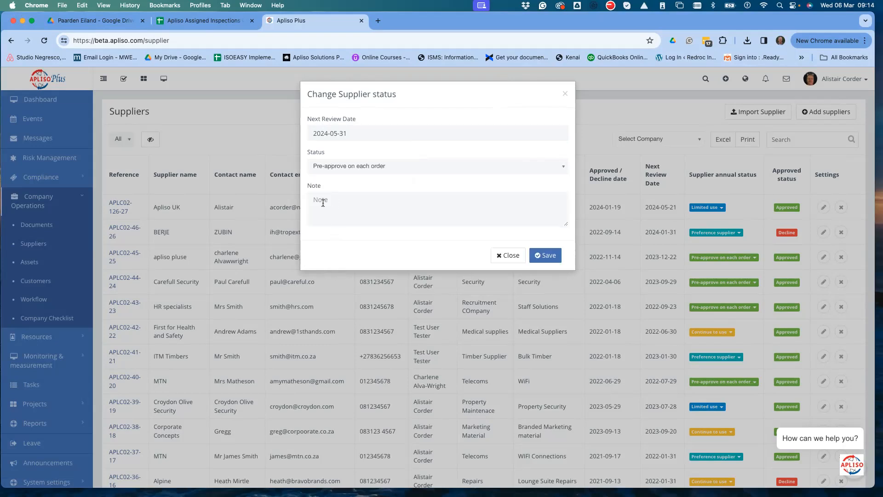
click(322, 203)
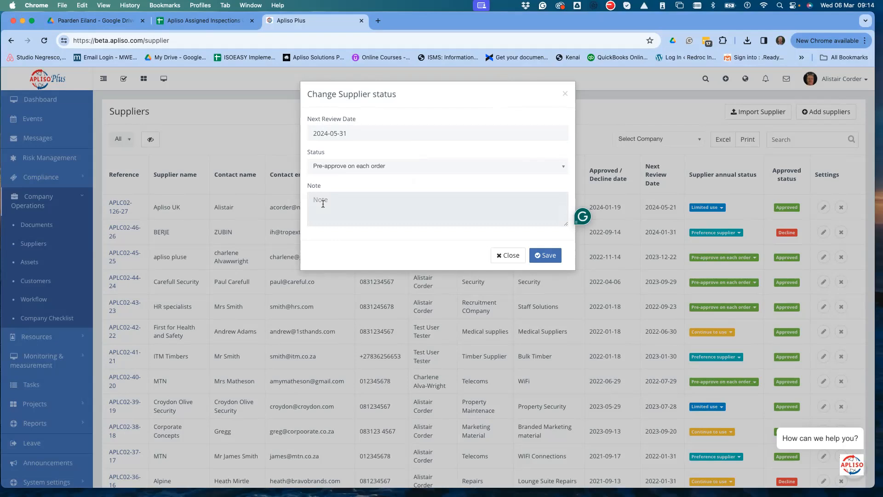
text(Previous order were incomplete)
click(547, 259)
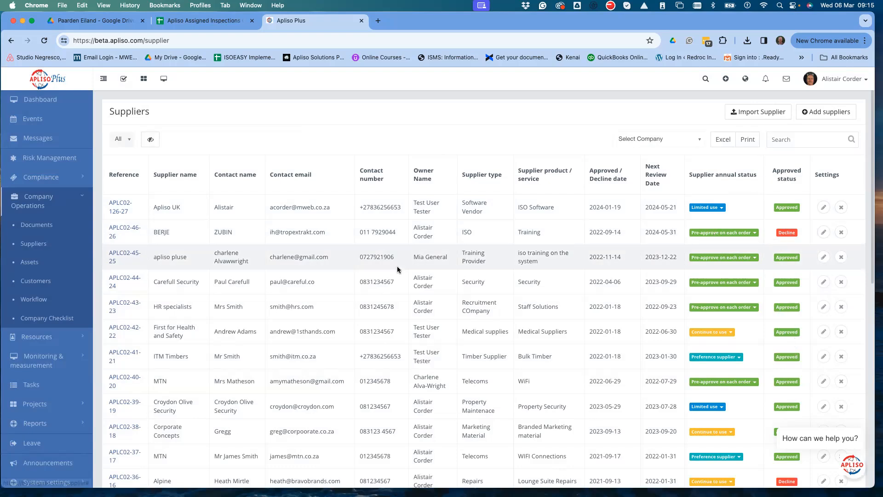
- Open the company's assets list and look over the asset import options, then close them
click(36, 261)
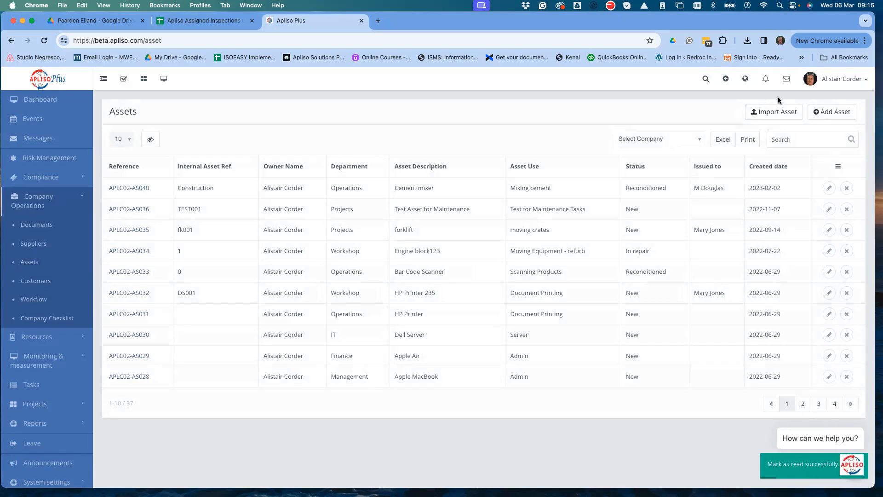
click(771, 111)
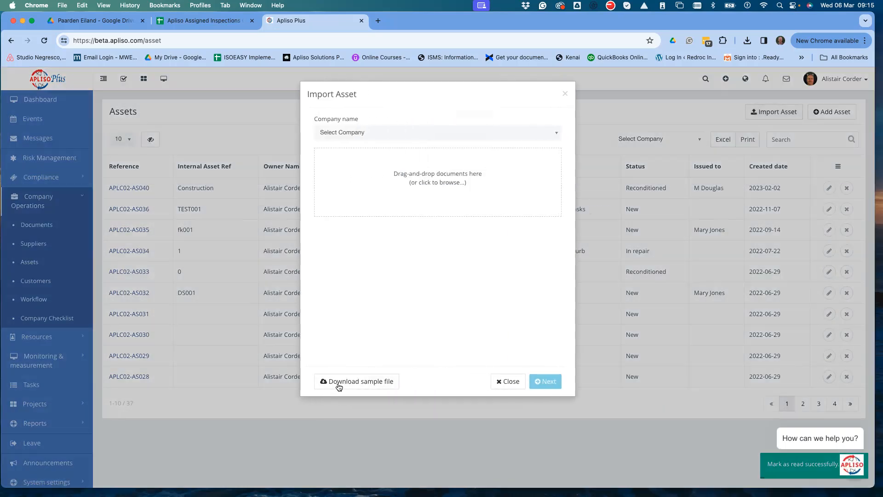
click(513, 386)
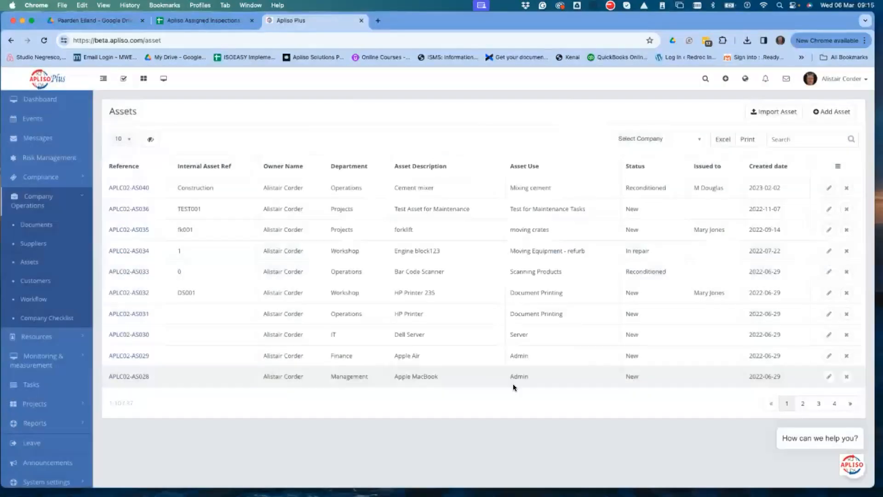
- Open the form for adding an asset, examine its fields including the asset value and status options, and close it without saving
click(841, 113)
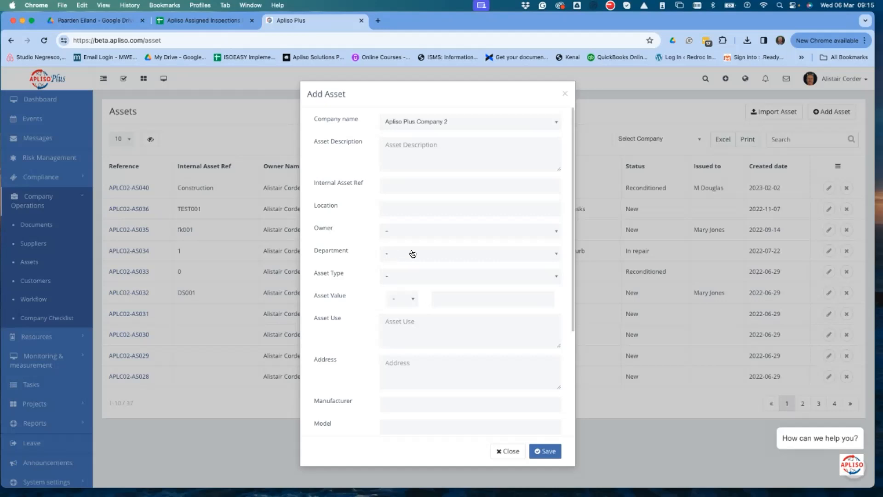
click(409, 299)
click(360, 298)
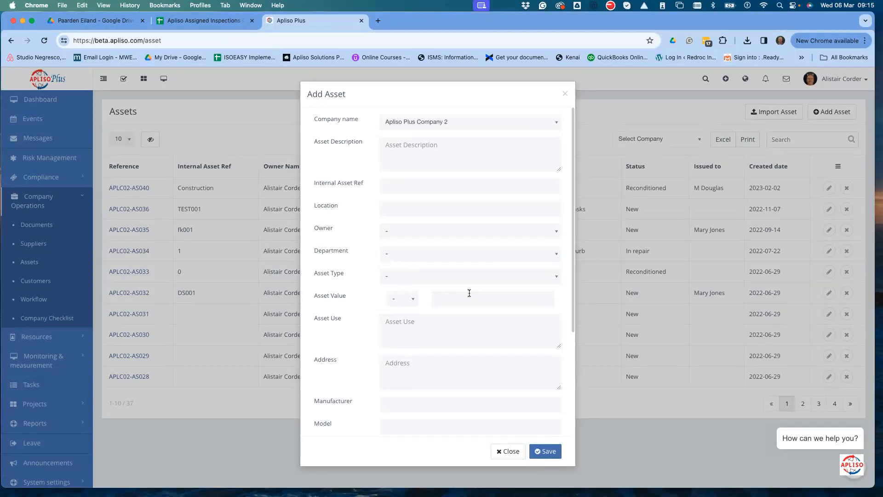
scroll(386, 331, down, 3)
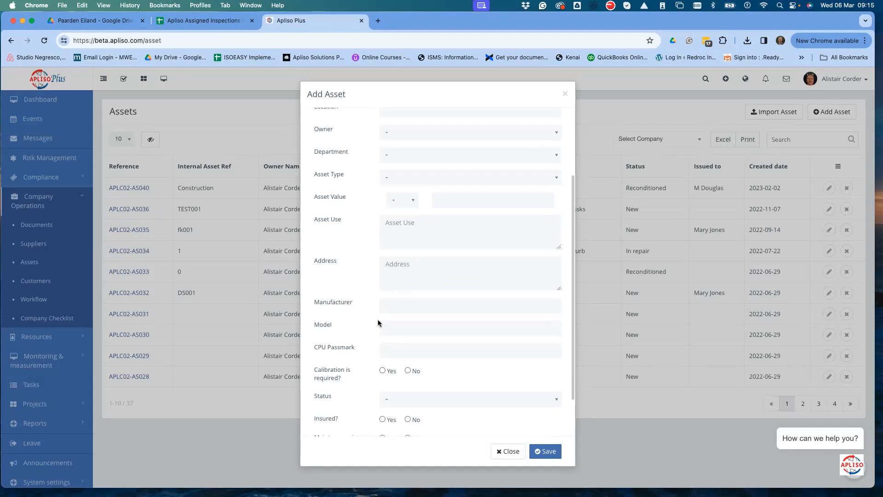
scroll(385, 316, down, 3)
click(403, 354)
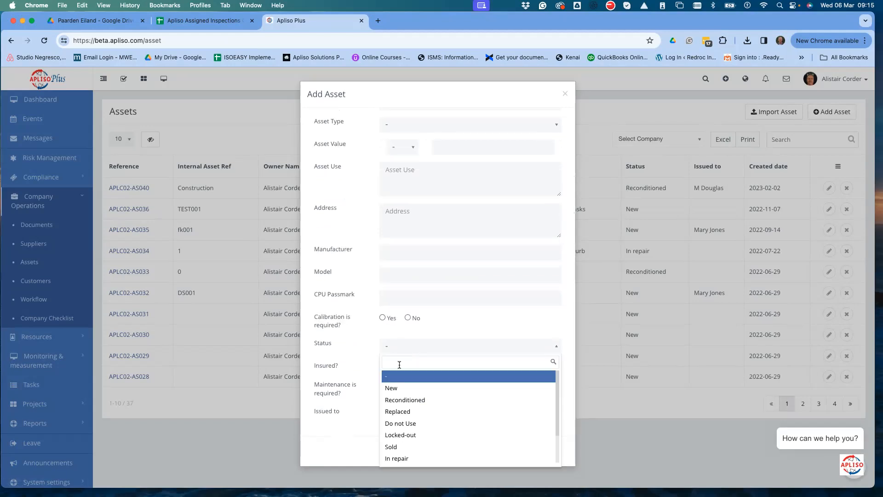
click(368, 375)
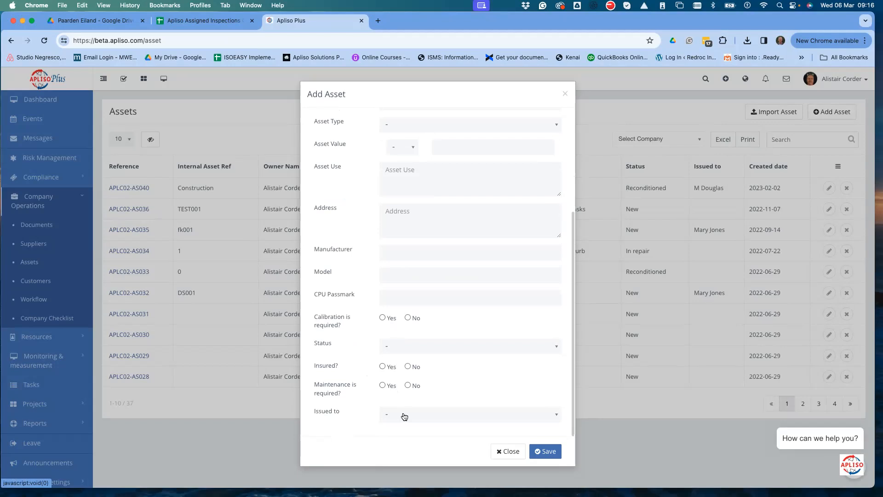
click(507, 451)
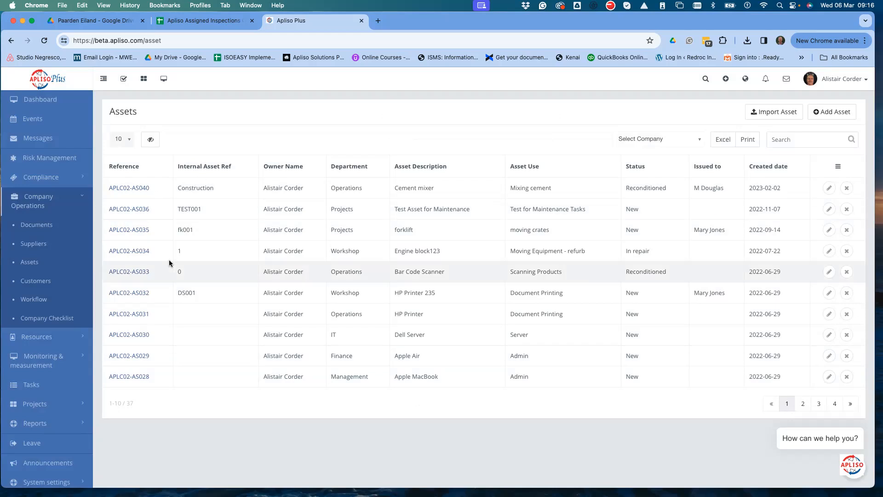
- Open the forklift asset APLC02-AS035 and look over its calibration records, maintenance tasks and costing
click(133, 230)
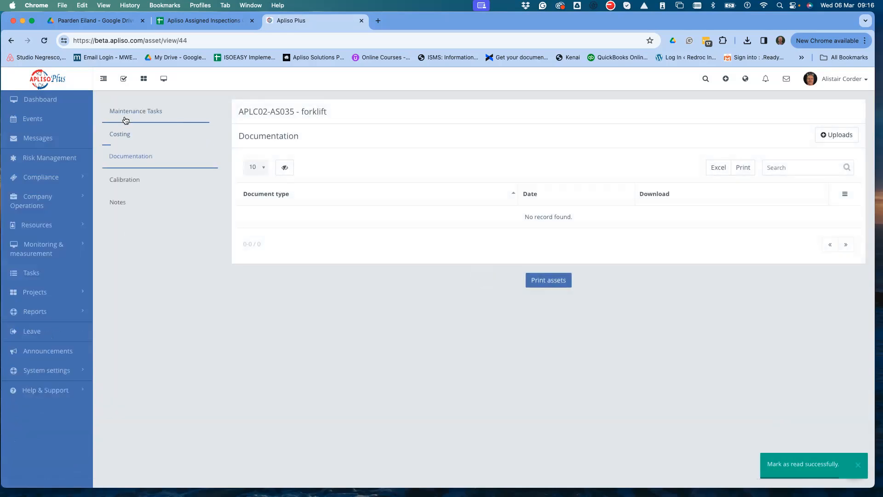
click(124, 179)
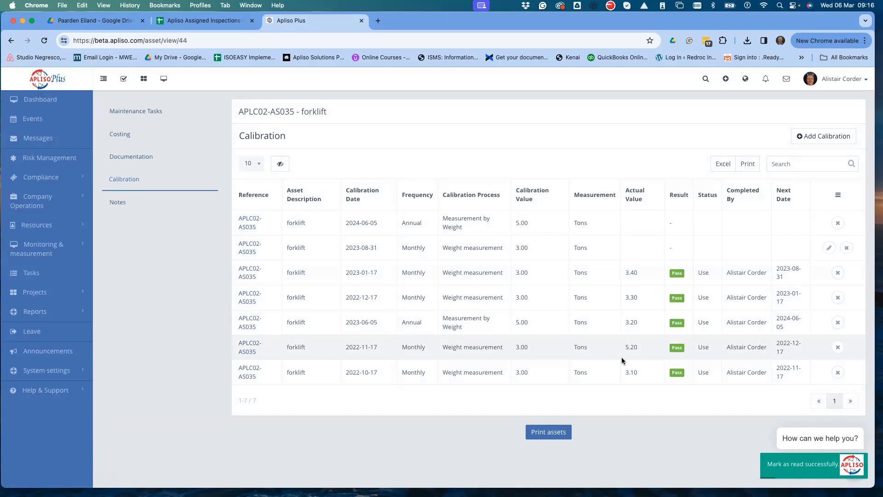
click(136, 111)
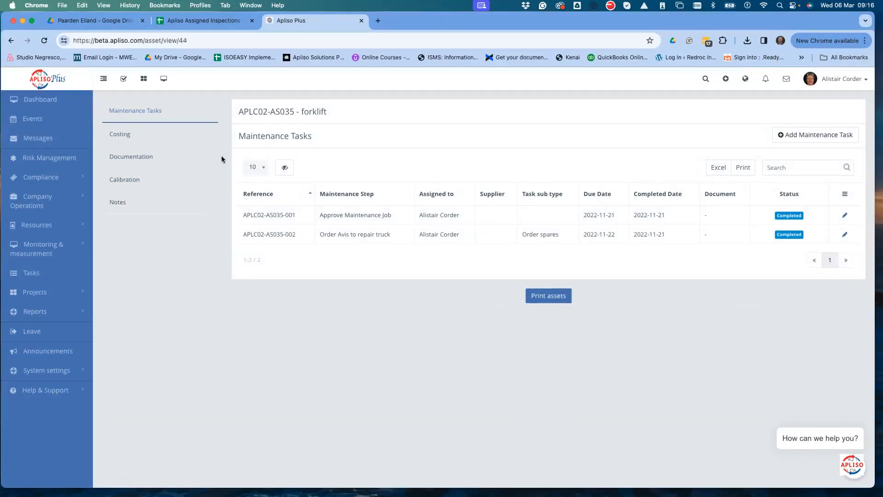
click(127, 135)
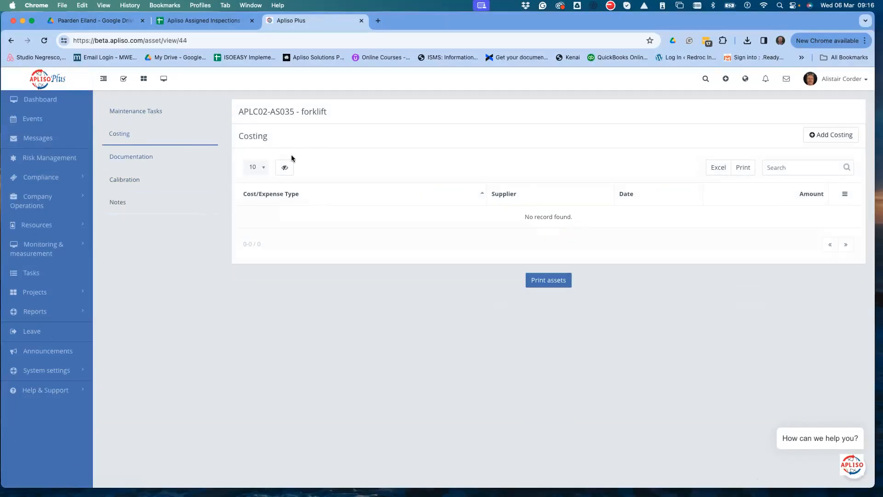
- View the company's customer list and workflow list under company operations
click(46, 202)
click(33, 282)
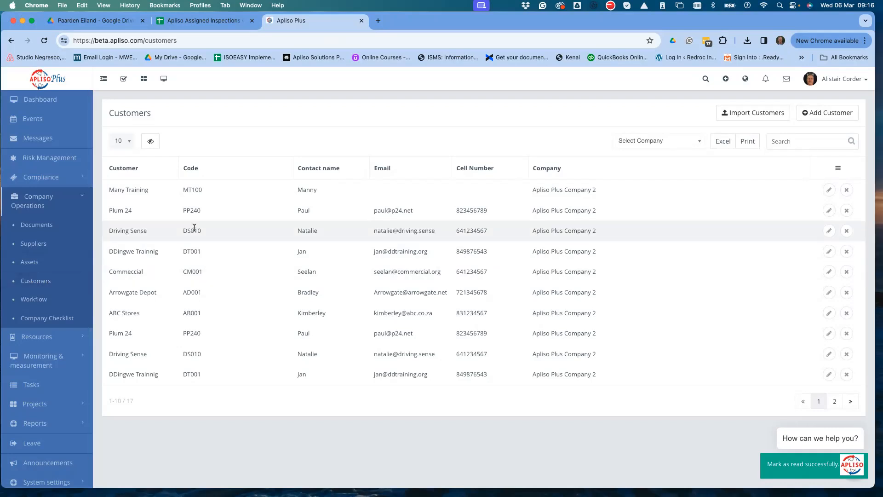
click(39, 299)
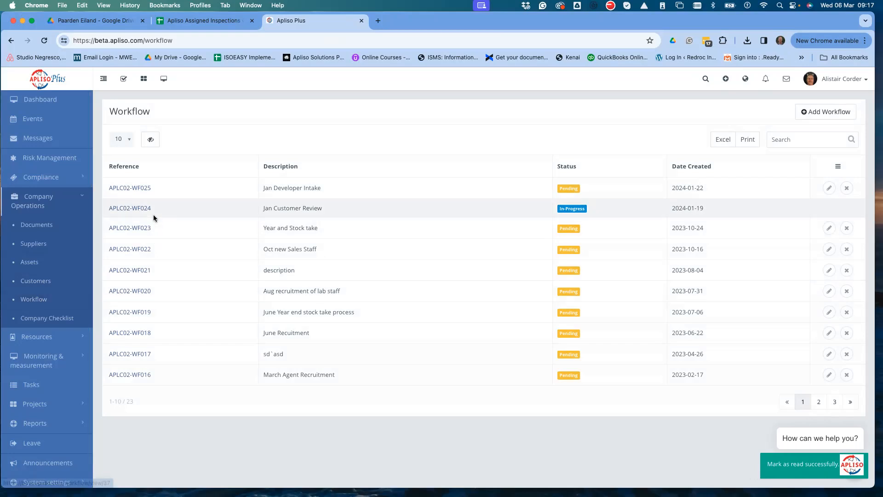
- Open the company checklists and look through the ladder inspection checklist APLC02-CL003-002 down to its completion options
click(65, 316)
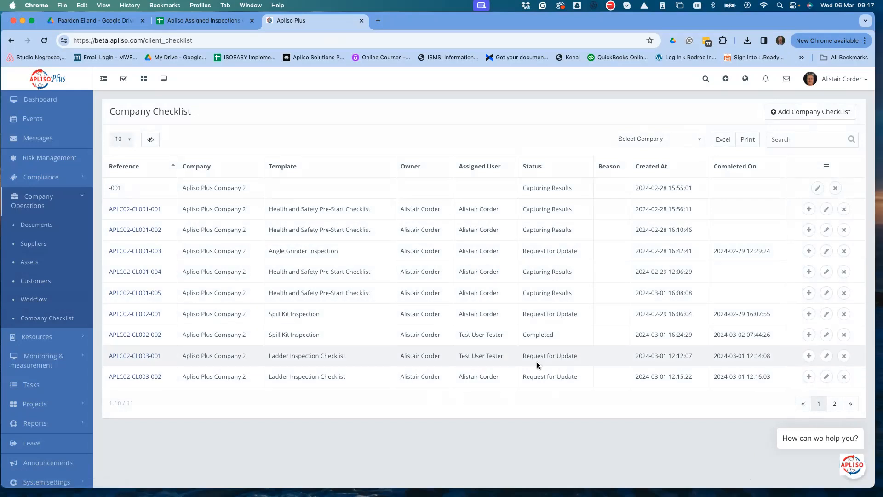
click(141, 379)
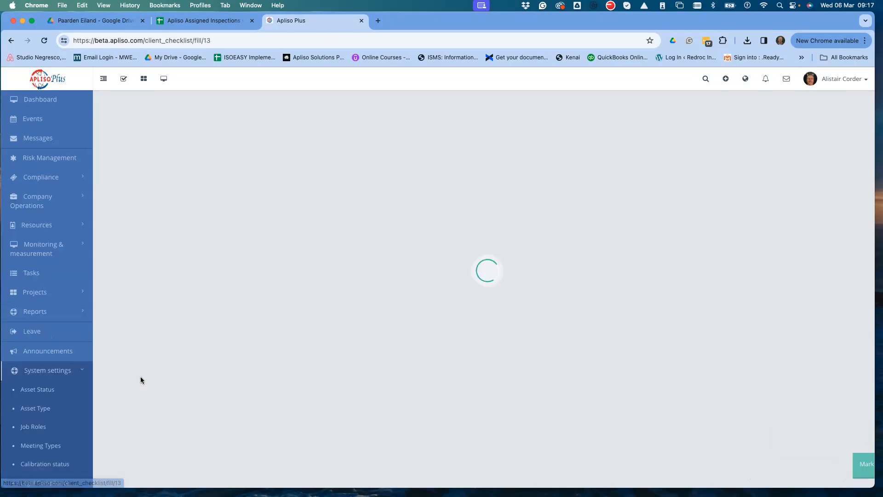
scroll(520, 278, down, 3)
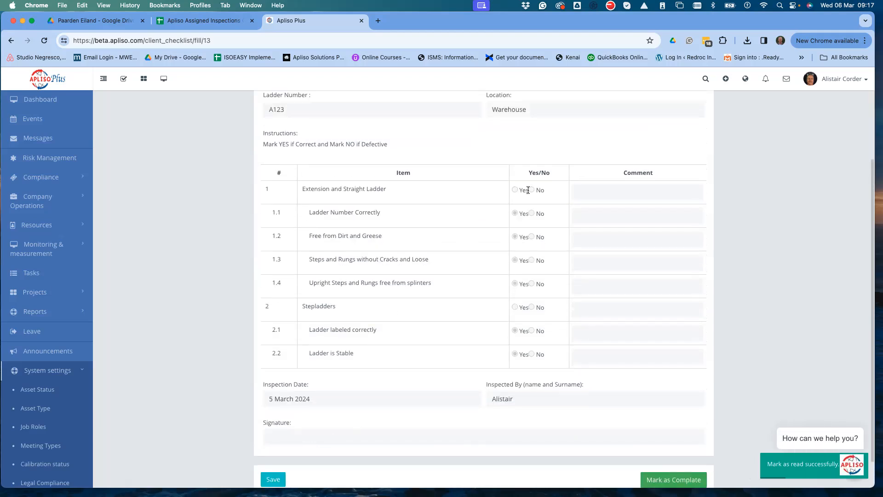
scroll(459, 312, down, 1)
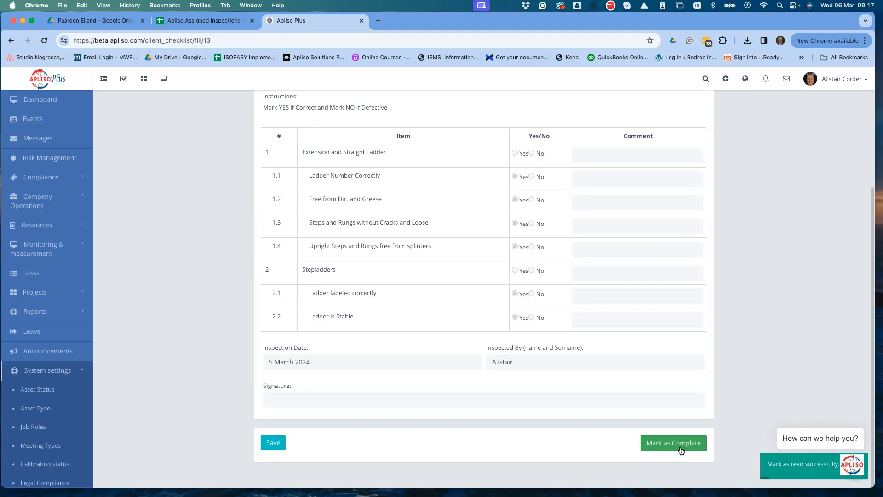
- Open the staff roles list under resources and look over the roles on its first page
click(41, 206)
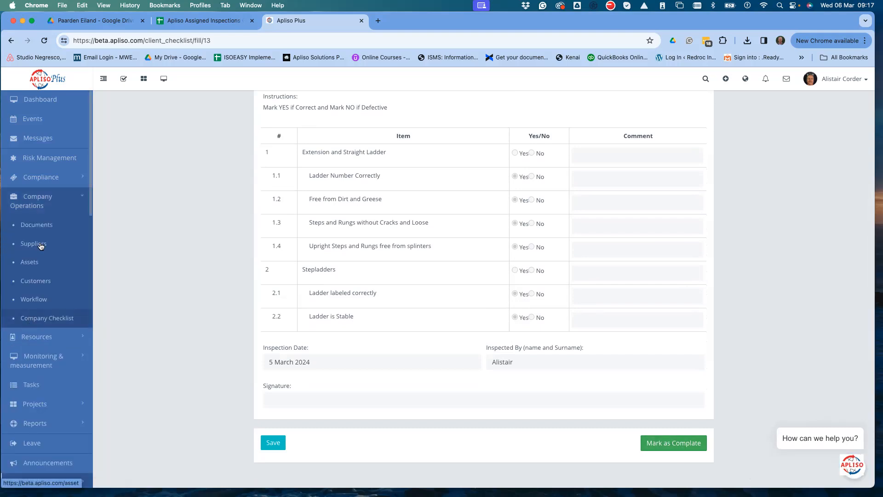
click(36, 207)
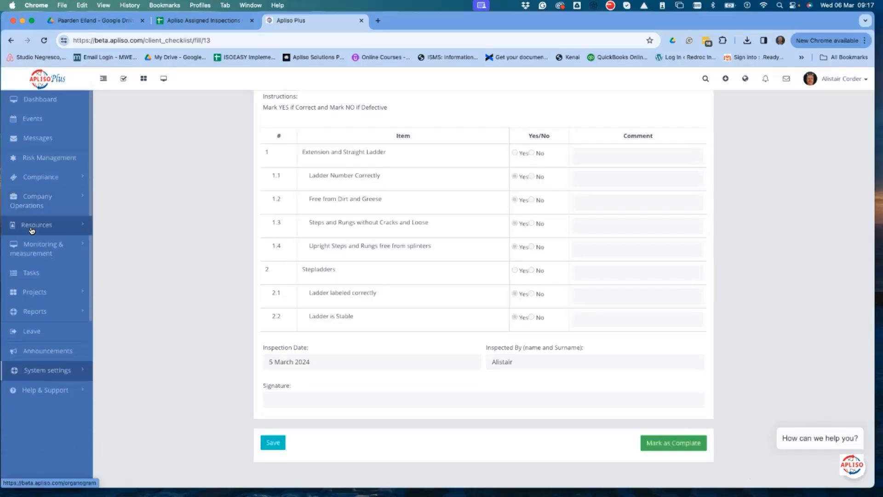
click(35, 225)
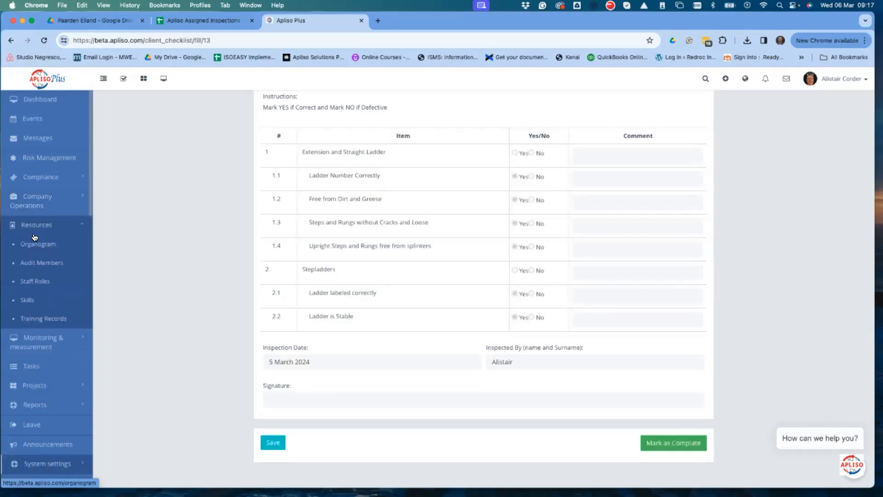
click(31, 282)
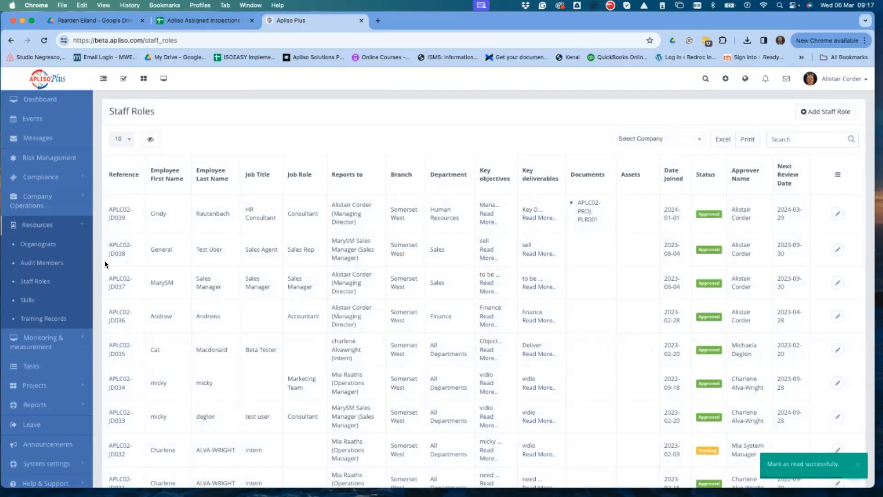
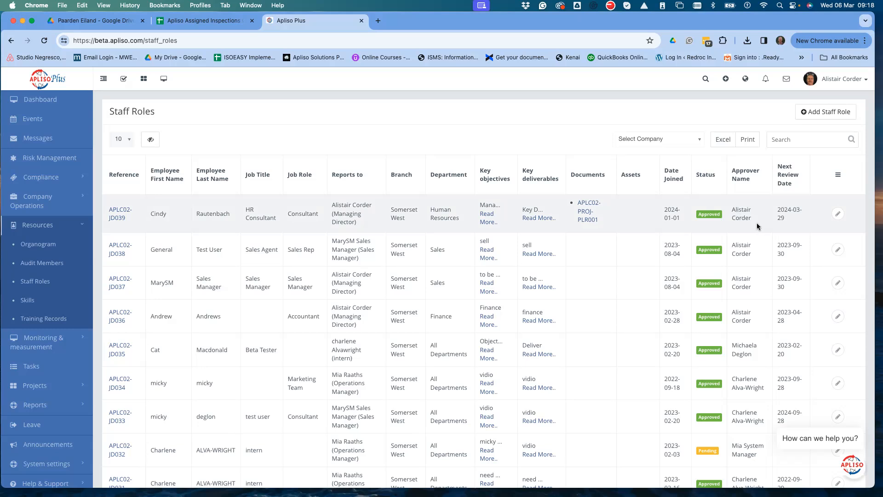
scroll(643, 414, down, 3)
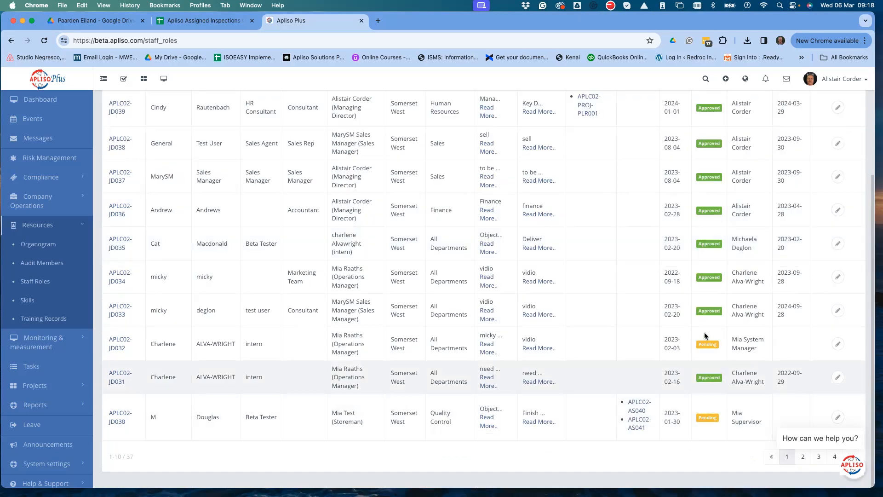
scroll(258, 233, up, 3)
- Show all staff roles in one list and browse their documents, assets, statuses and review dates
click(119, 139)
click(118, 201)
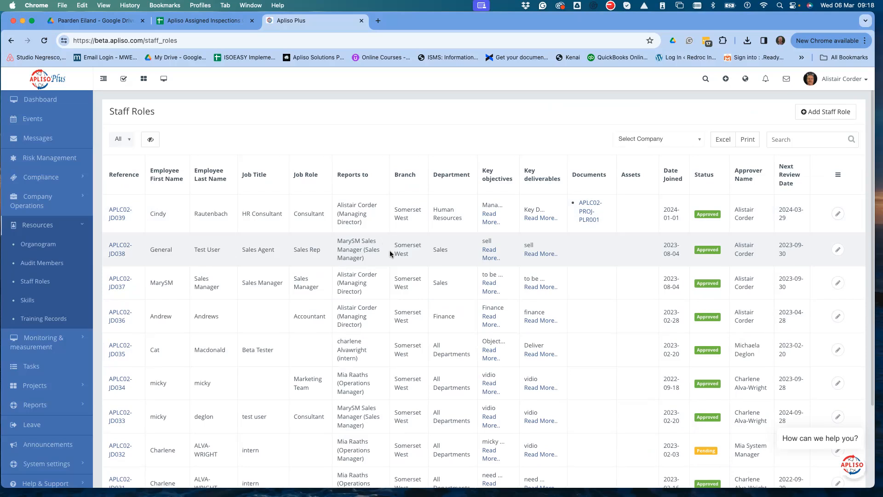
scroll(390, 254, down, 3)
scroll(389, 254, down, 6)
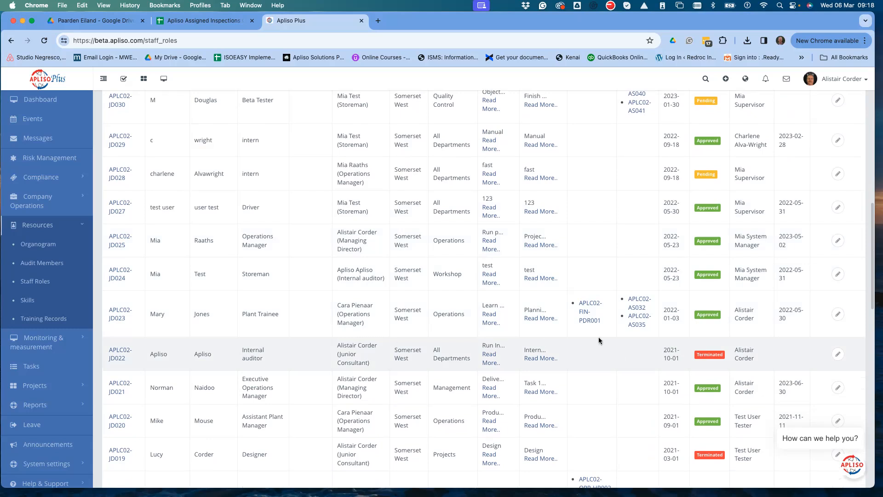
scroll(598, 340, up, 1)
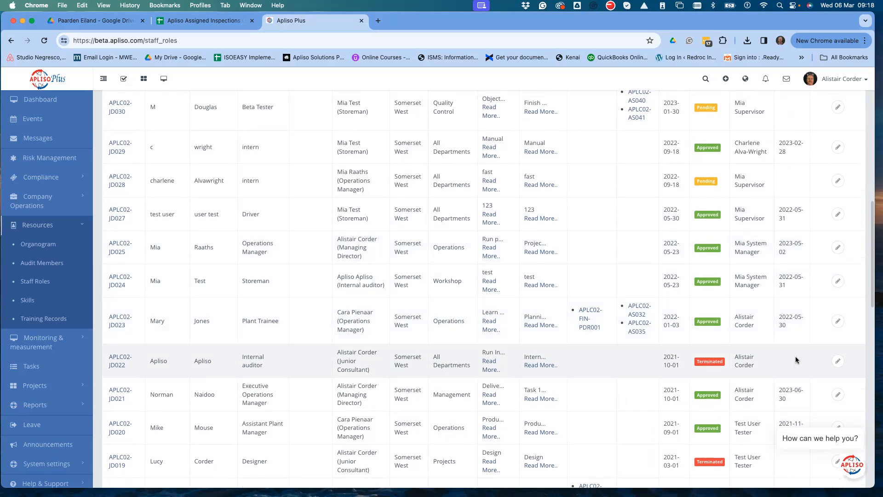
scroll(293, 345, up, 10)
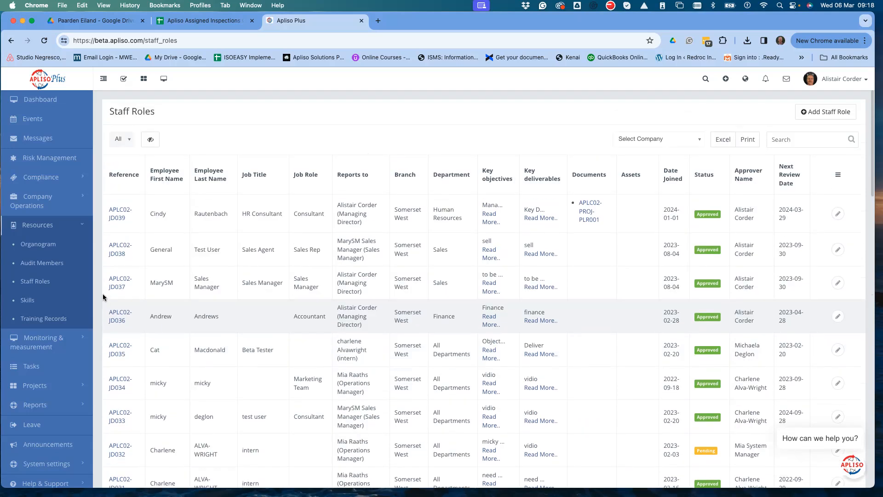
- Open the company organogram, view the details of the level B Operations Manager with a photo, and close them
click(46, 245)
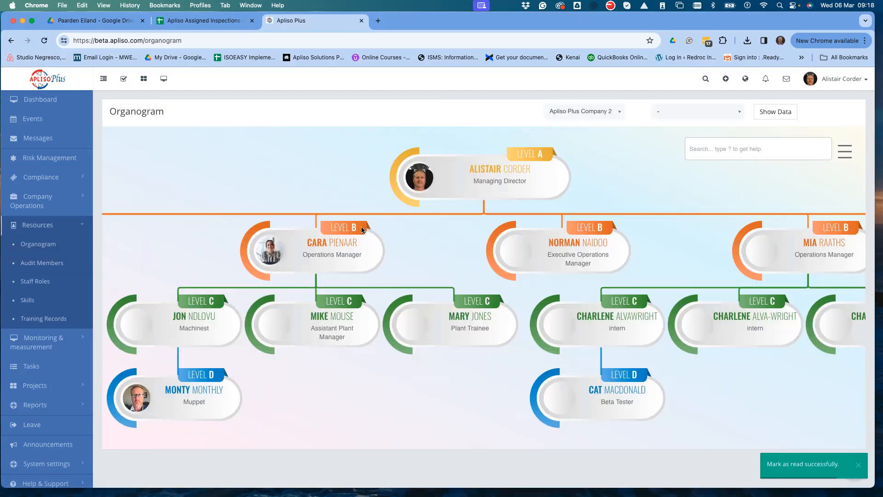
mouse_move(429, 257)
mouse_down()
mouse_move(699, 267)
mouse_move(428, 248)
mouse_up()
click(429, 247)
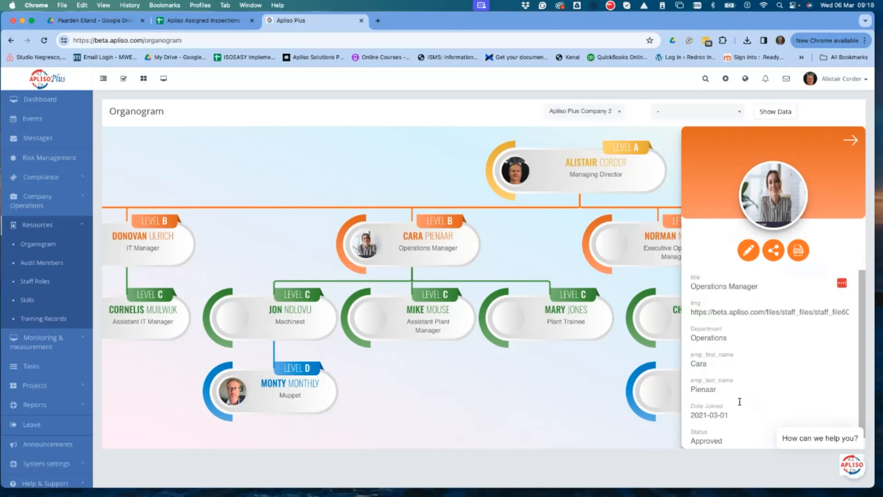
click(404, 162)
- Show the organogram for the Operations department only, and reset the department selection to blank
click(681, 111)
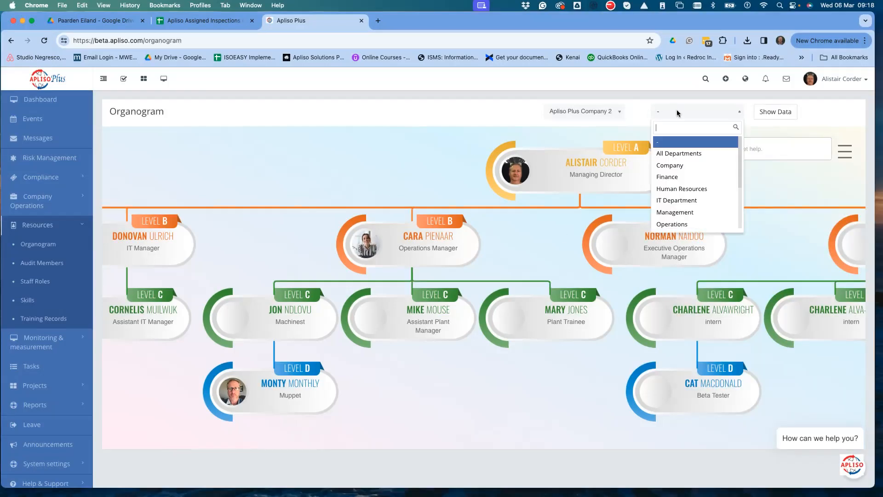
click(667, 224)
click(769, 113)
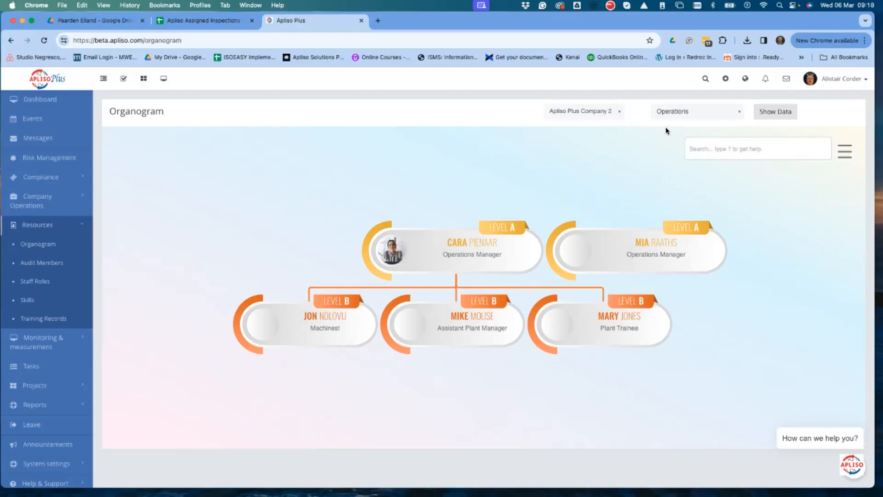
click(673, 112)
click(675, 144)
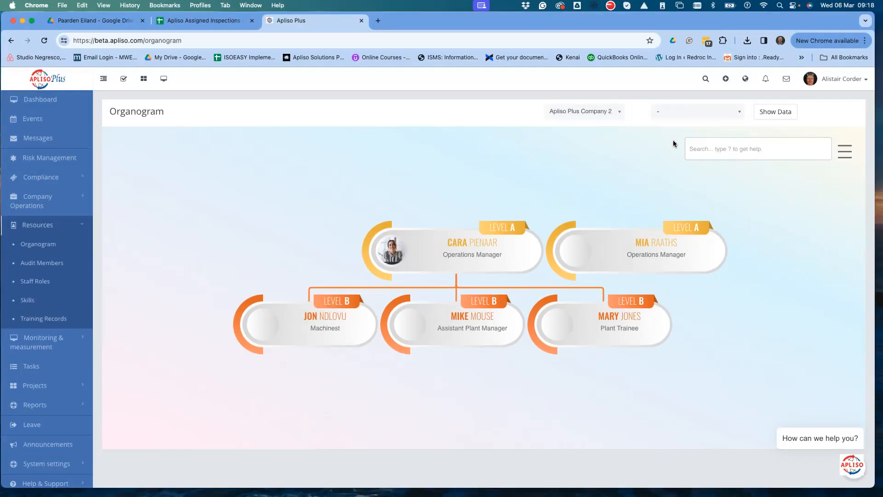
- Open staff role APLC02-JD038 from the staff roles list and view its skills and tasks
click(30, 281)
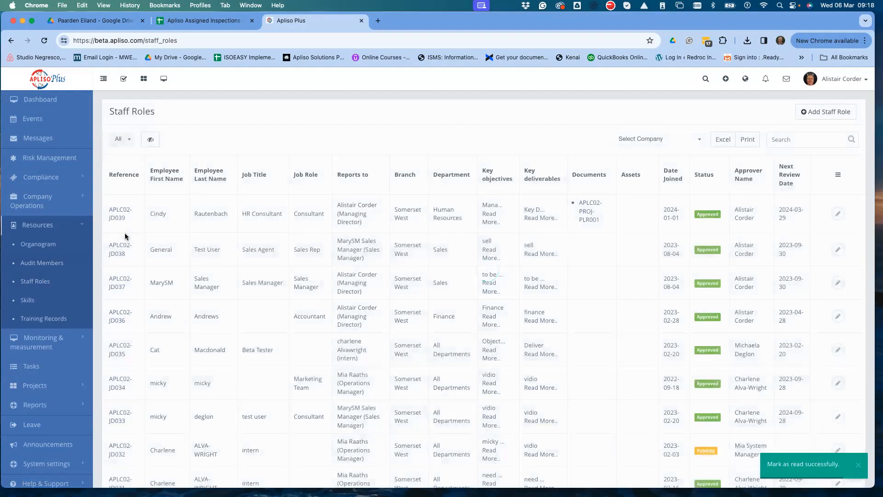
click(115, 252)
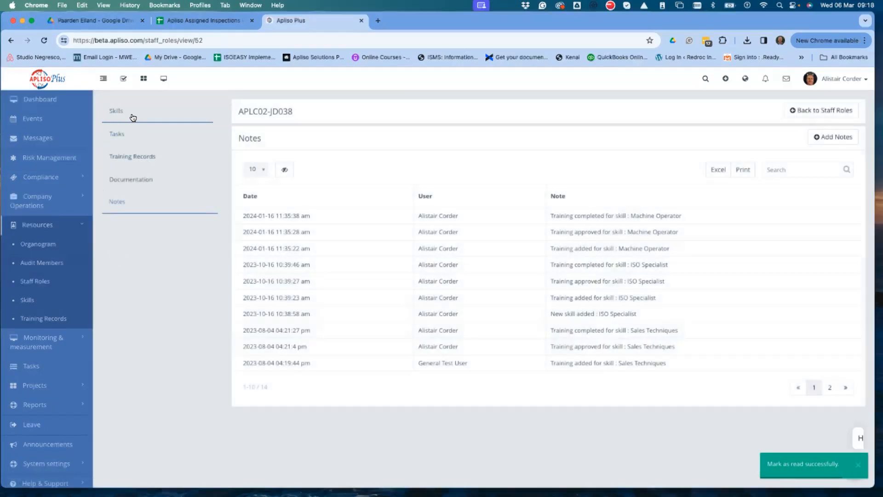
click(124, 110)
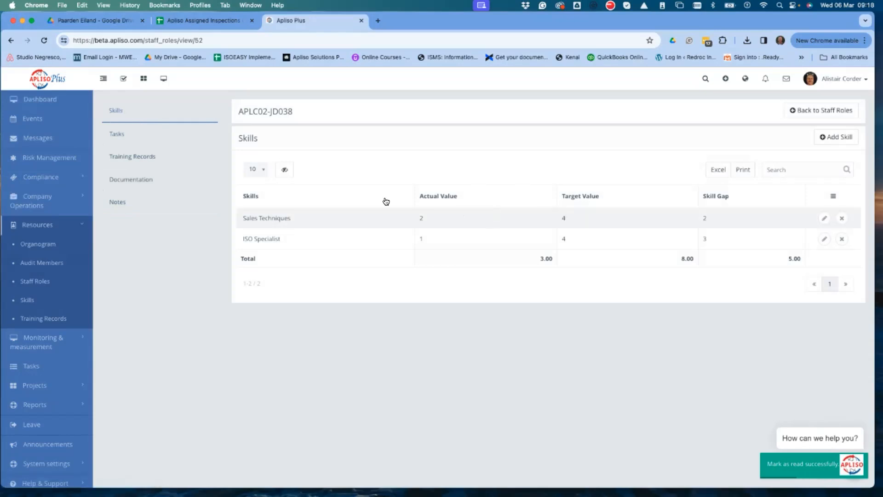
click(115, 135)
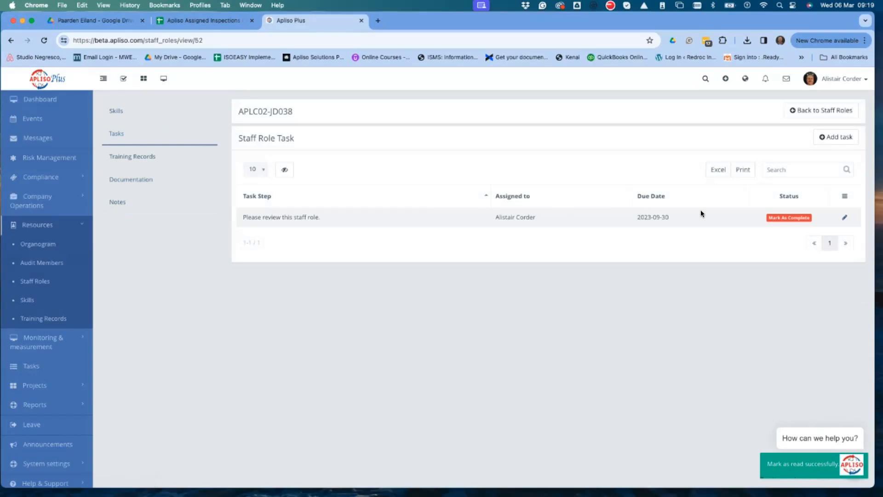
- View the training records of staff role APLC02-JD038, and open the company-wide training records list
click(161, 162)
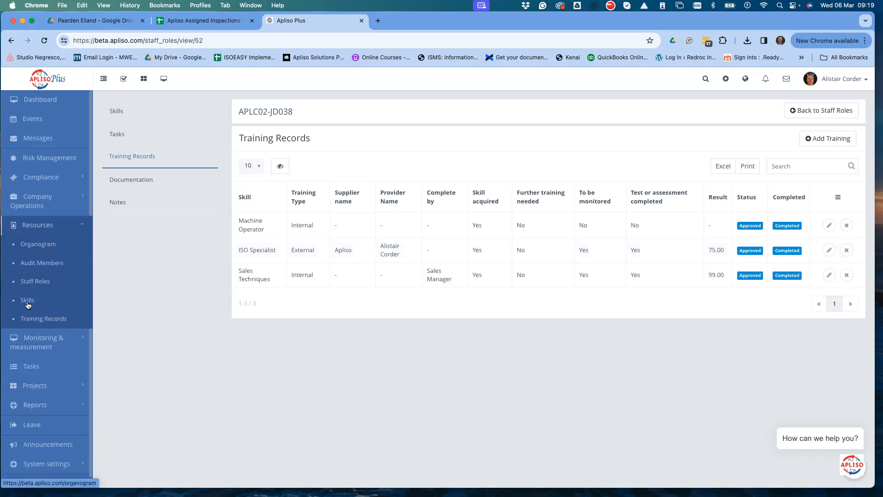
click(31, 321)
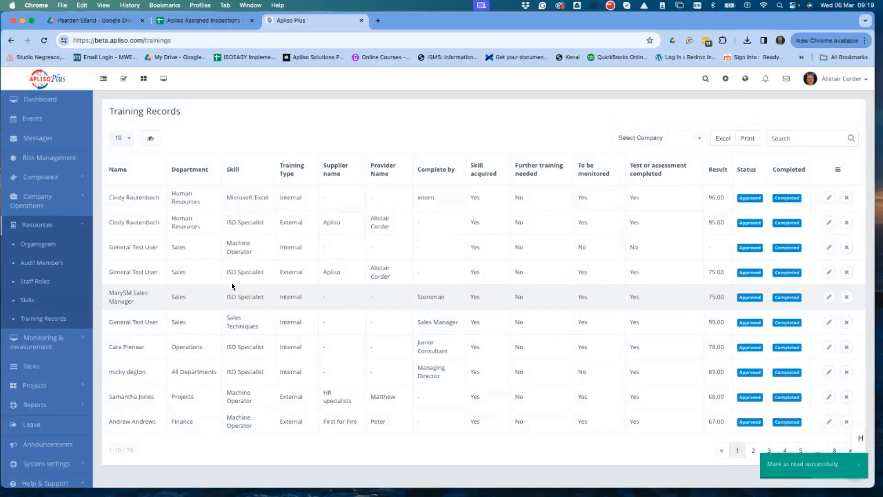
click(41, 229)
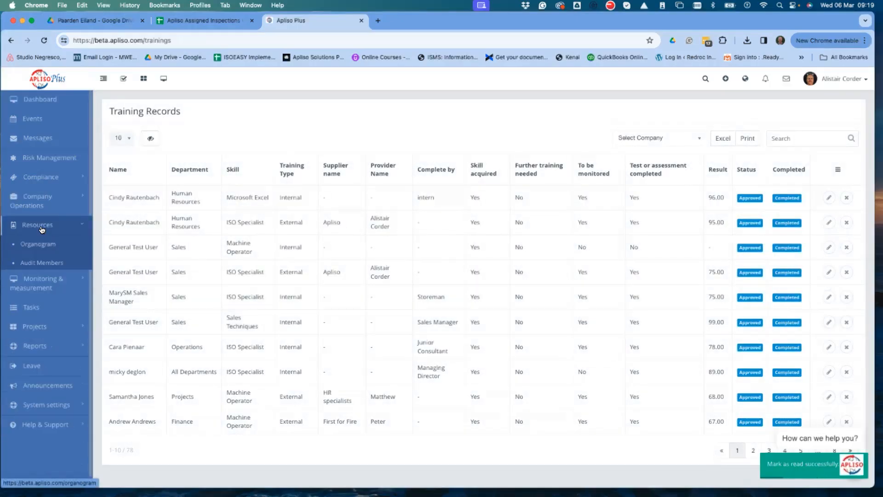
- Open the quality objectives, examine the Water Usage objective's frequency, owner, actual value and review date, and view its objective results
click(39, 248)
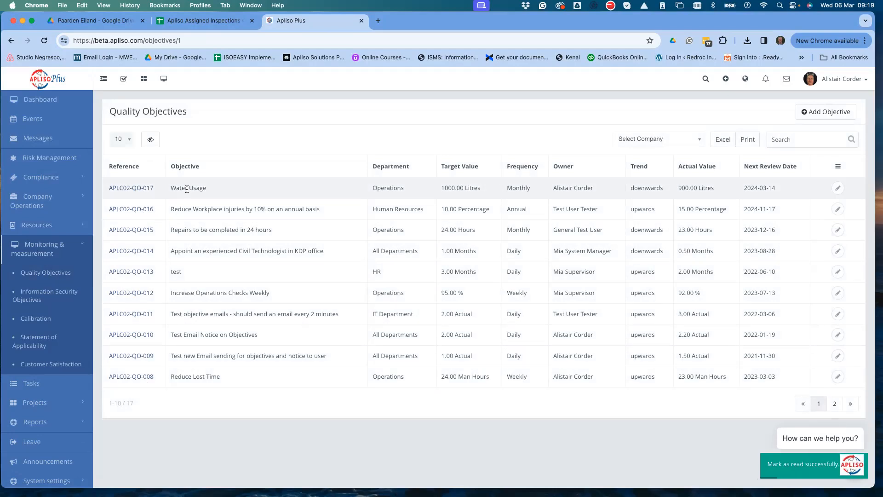
double_click(518, 188)
click(558, 188)
drag(680, 188, 700, 189)
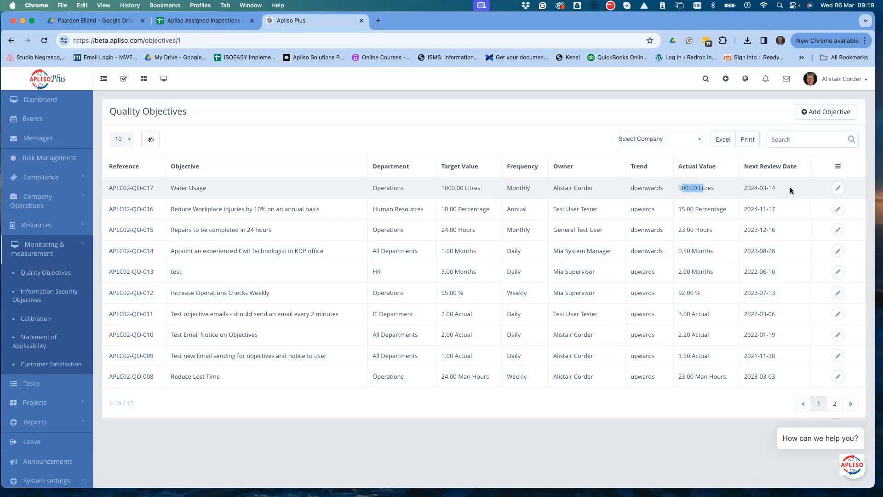
drag(741, 187, 776, 188)
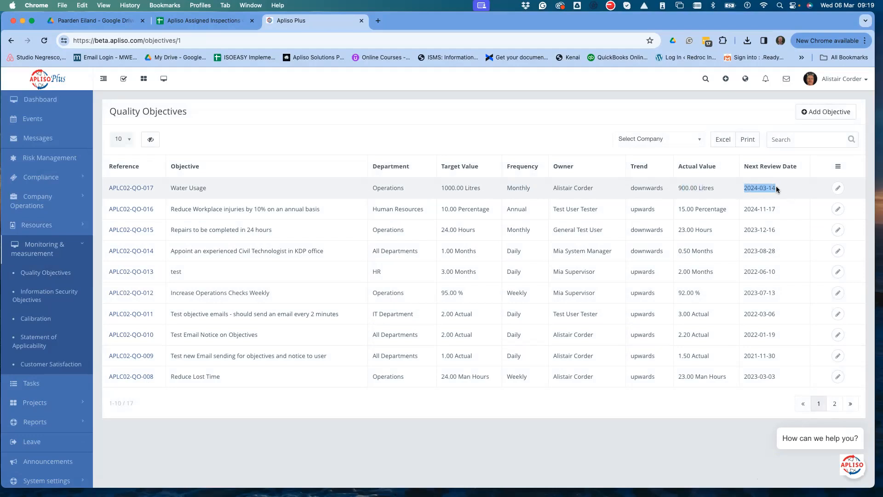
click(129, 193)
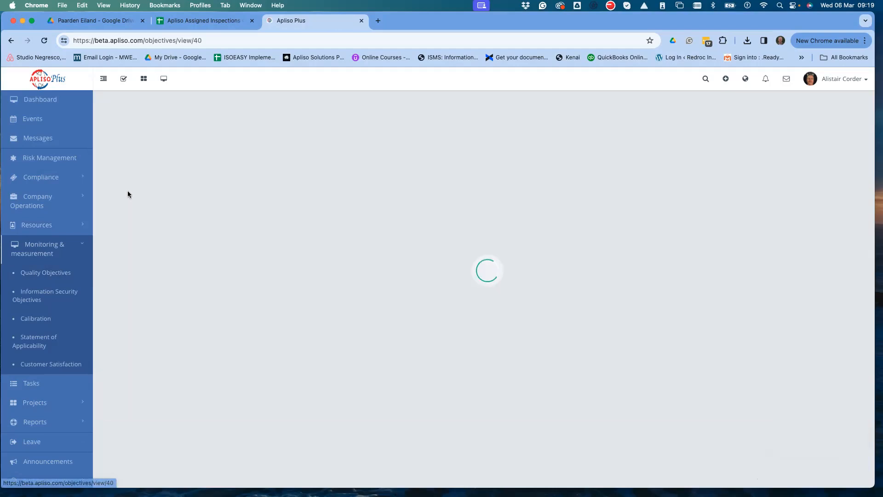
click(123, 134)
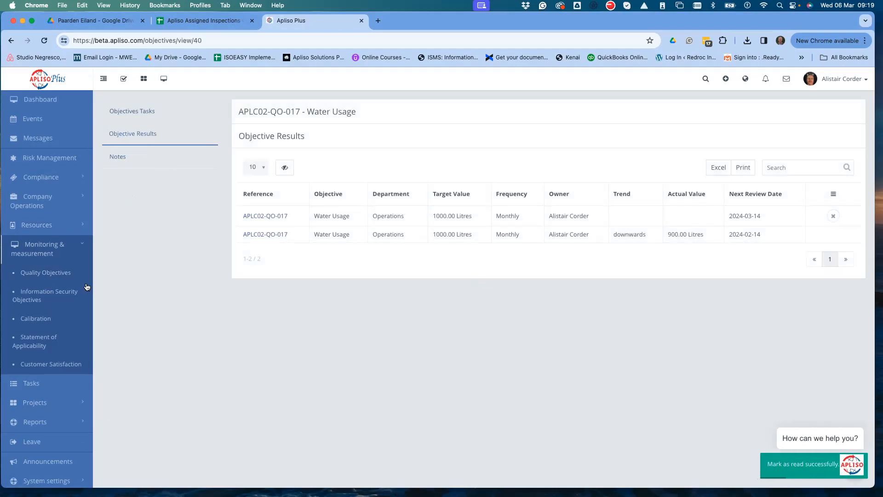
- Record a result of 1.3 with an upwards trend and next review date 2023-08-29 for quality objective APLC02-QO-014
click(66, 274)
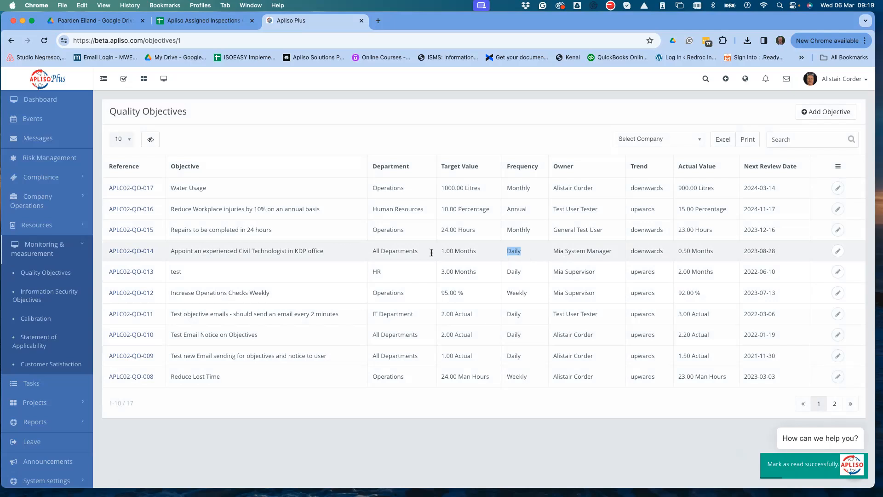
click(129, 253)
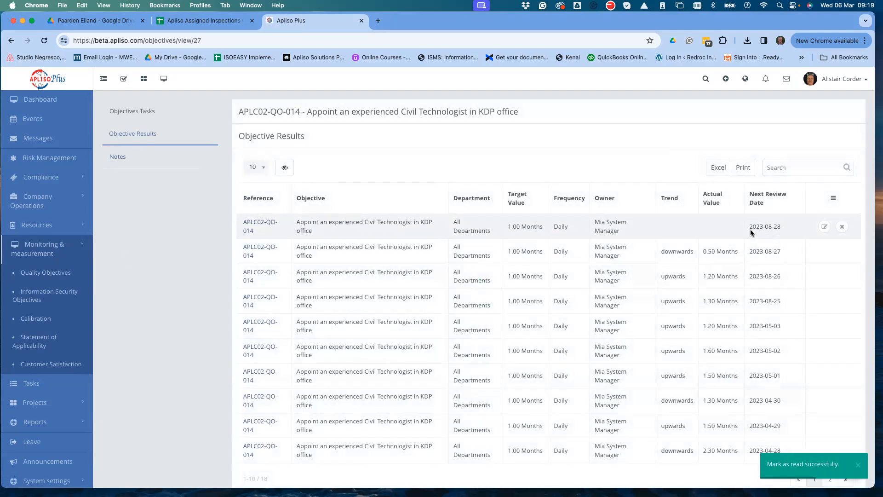
click(824, 226)
click(400, 120)
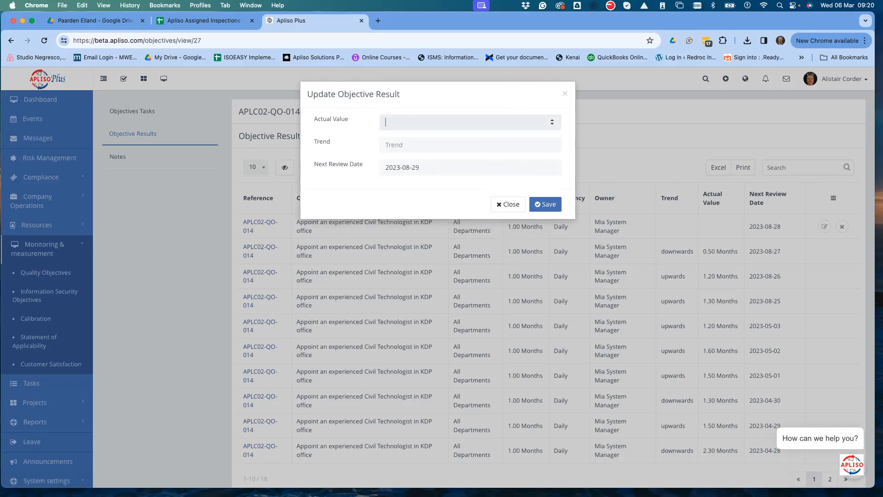
click(388, 145)
click(440, 180)
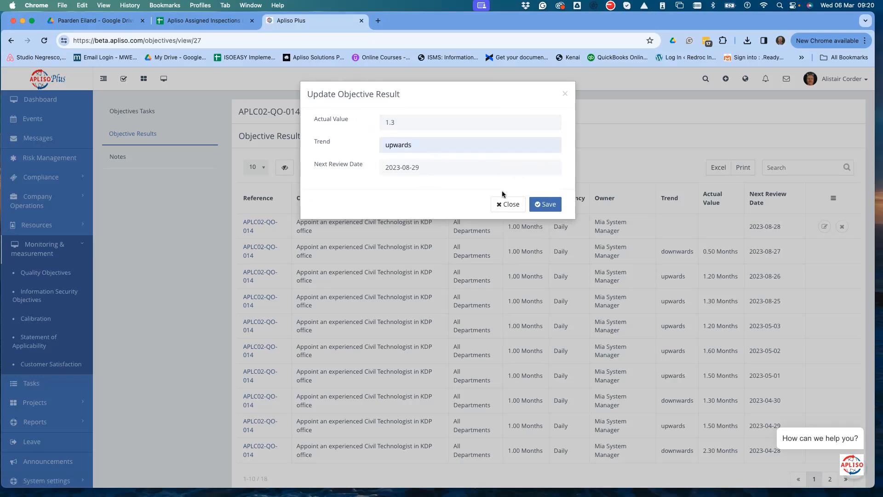
drag(432, 167, 391, 166)
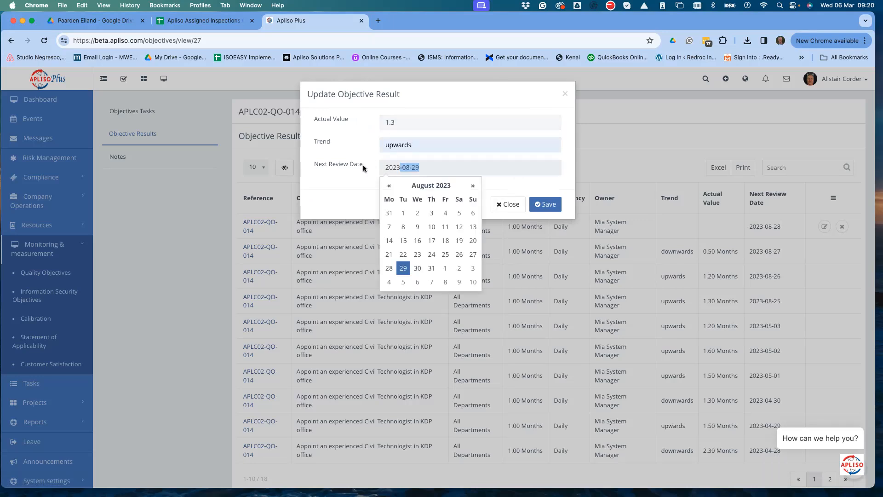
click(524, 189)
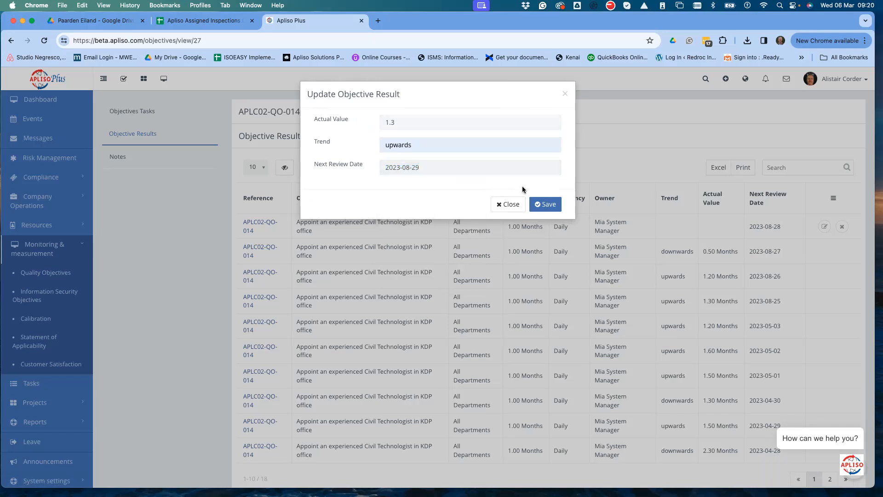
click(540, 204)
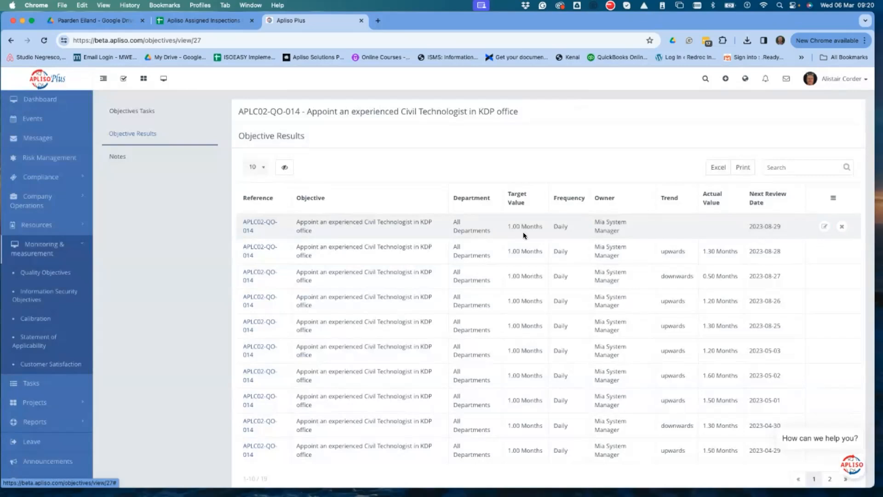
- View the notes of objective APLC02-QO-014, and browse the Statement of Applicability list
click(118, 157)
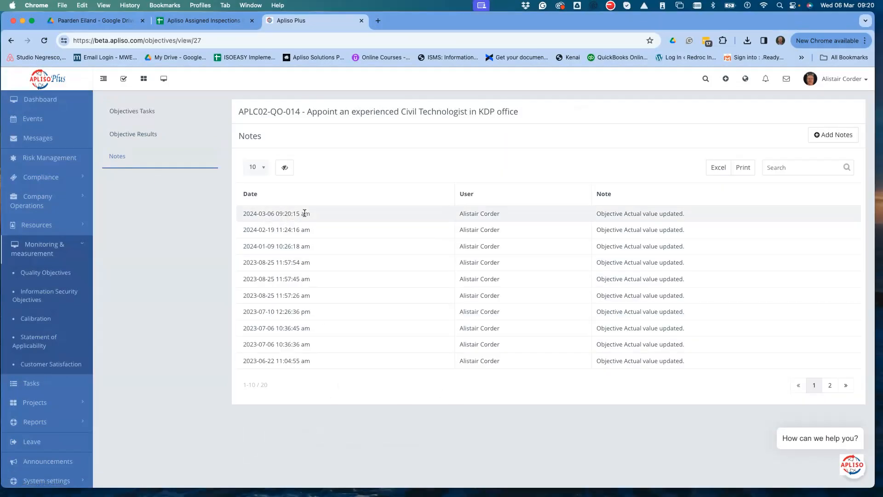
click(36, 278)
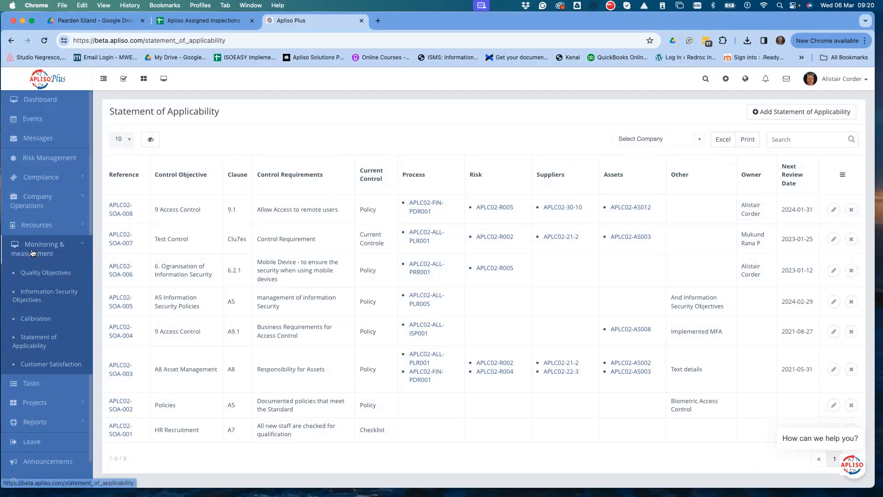
click(33, 253)
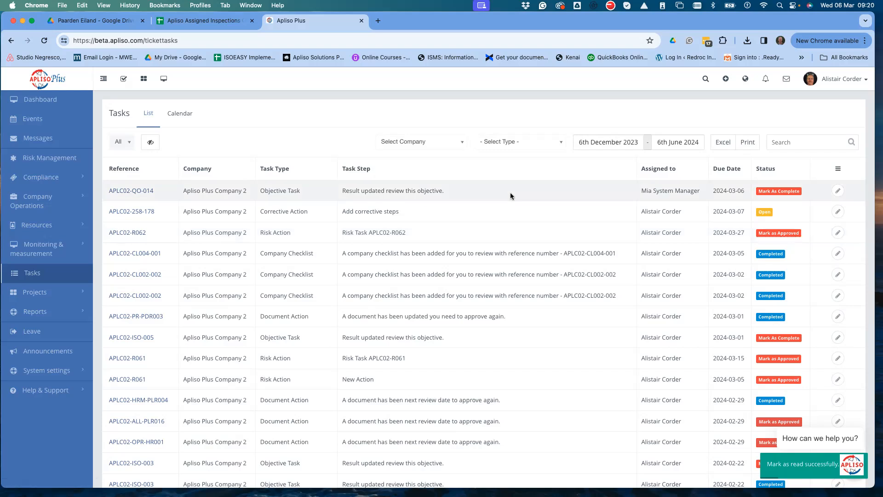
- Filter the tasks list by type, showing Document Action, Objective Task and finally Risk Action tasks
click(522, 137)
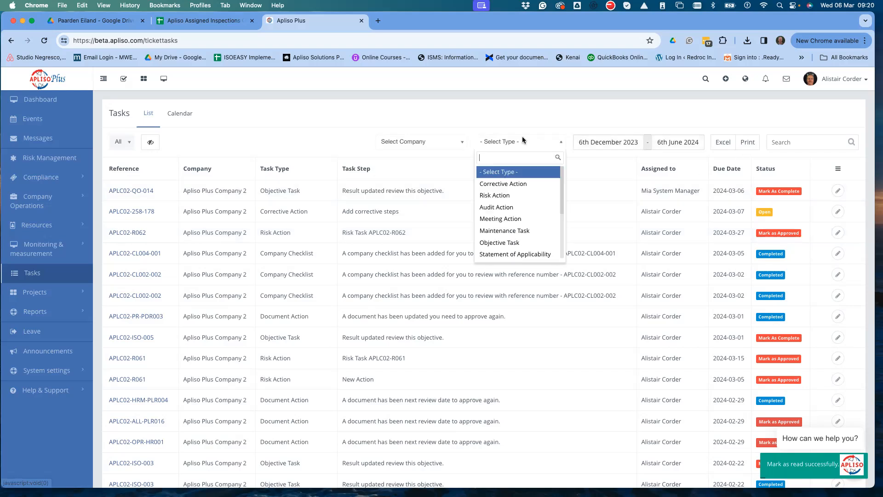
scroll(497, 234, down, 3)
click(492, 244)
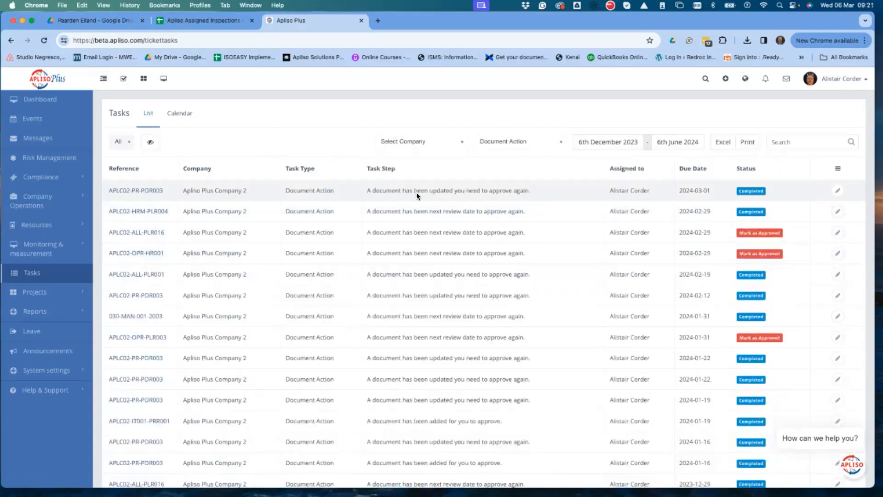
click(506, 143)
click(495, 197)
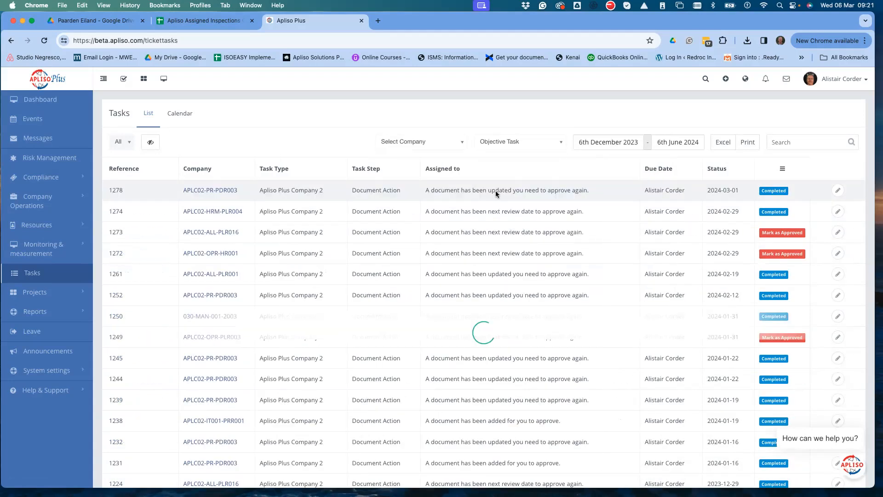
click(491, 142)
click(501, 195)
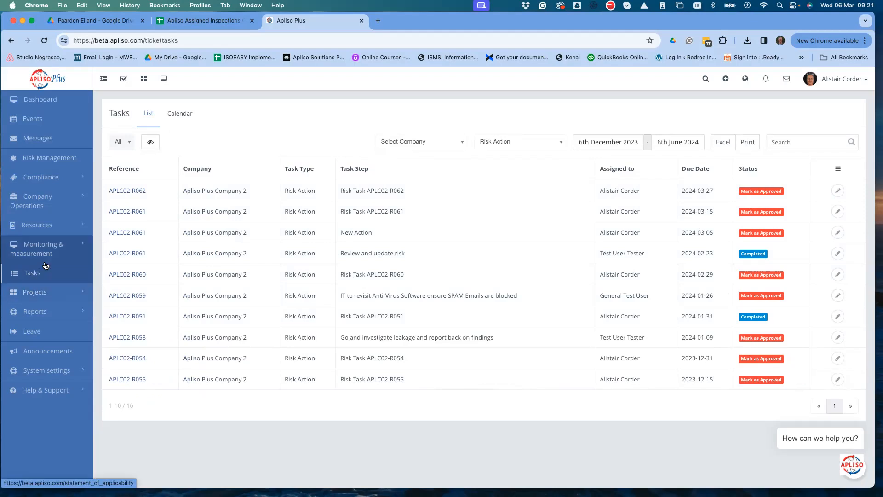
- Open the Document View report and compare its read and unread document records
click(35, 312)
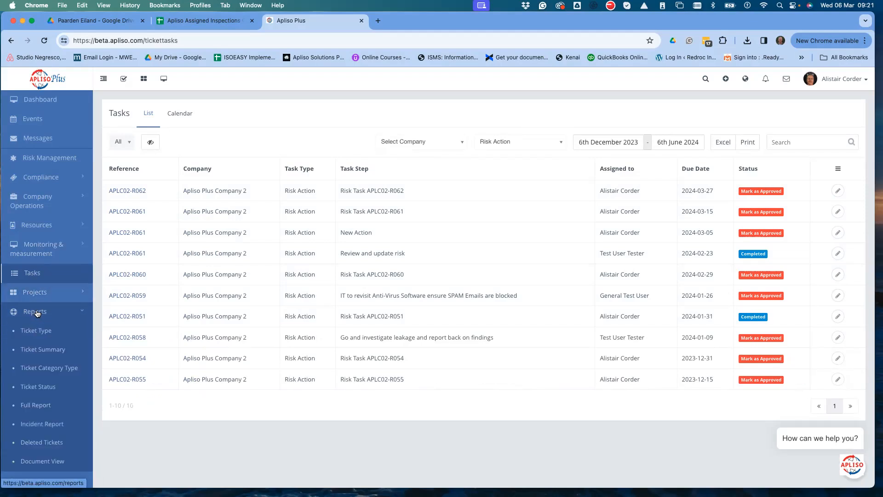
scroll(37, 313, down, 3)
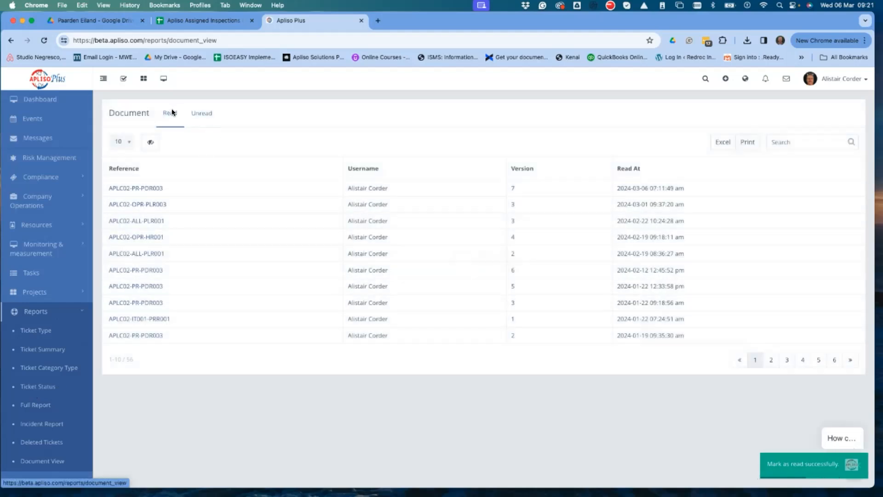
click(197, 113)
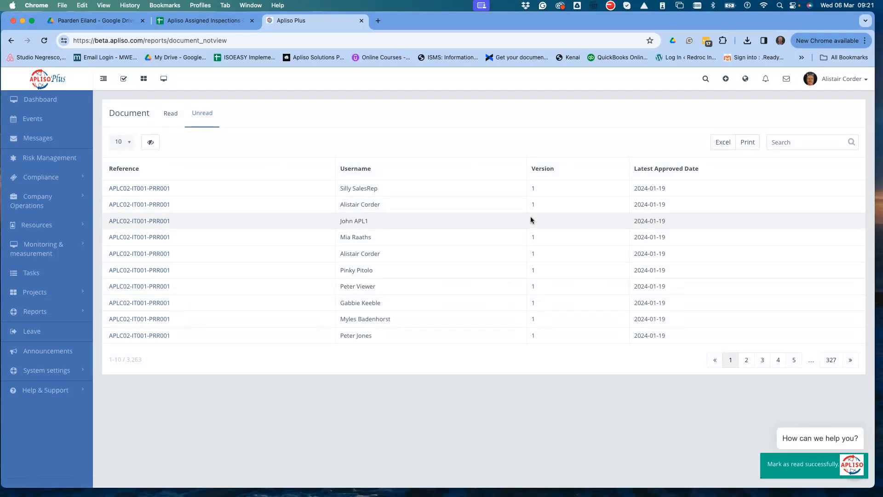
click(168, 113)
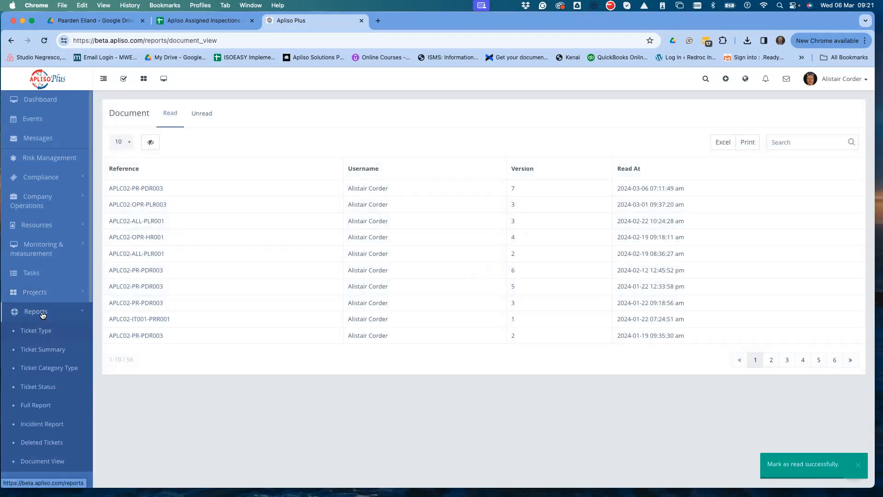
- Open the announcements list and read the Test Announcement
click(43, 313)
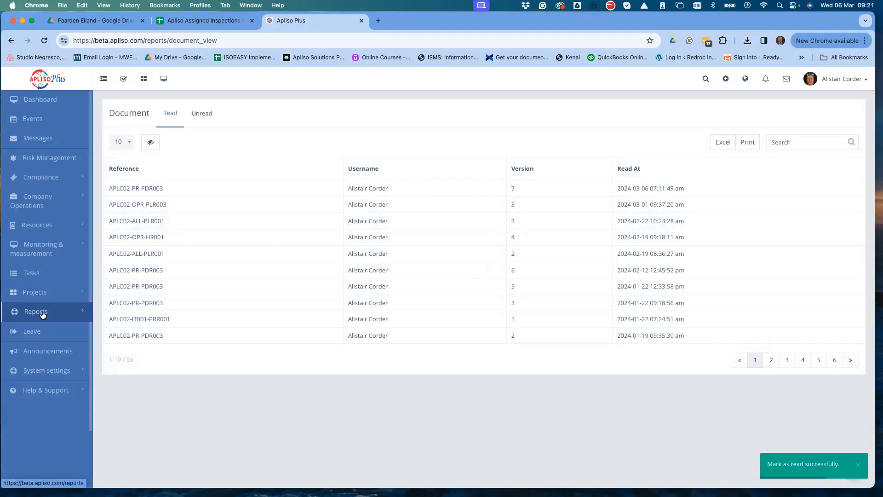
click(38, 352)
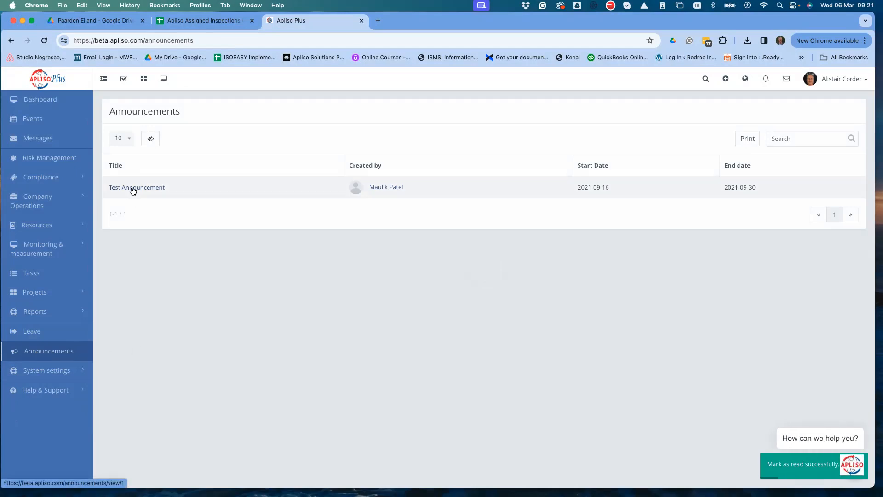
click(147, 188)
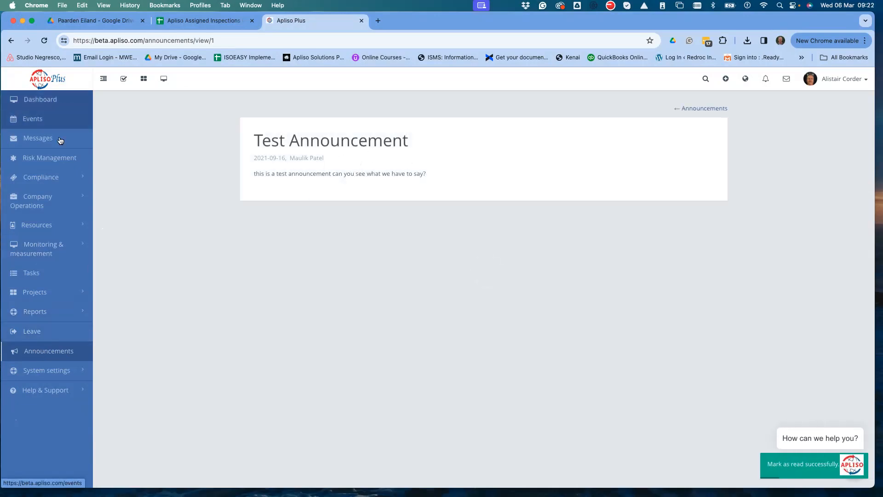
- Open the Internal Wiki help page with the training videos and user guides
click(51, 393)
scroll(51, 396, down, 2)
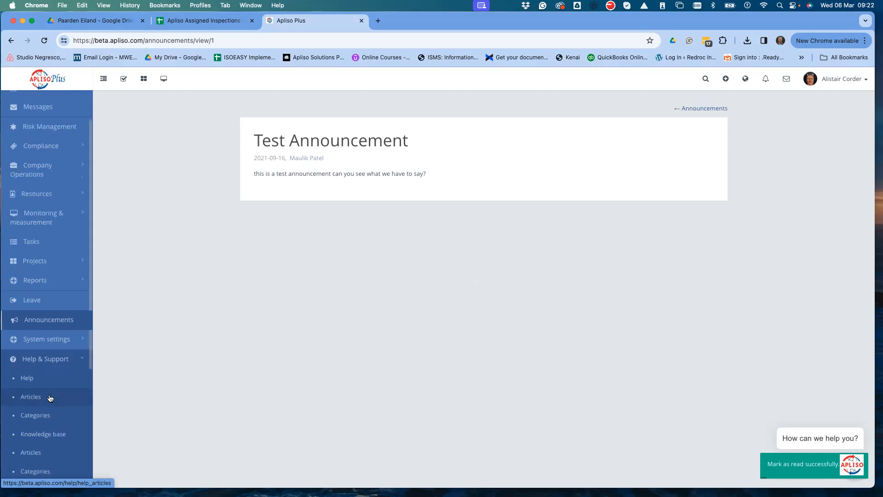
click(29, 378)
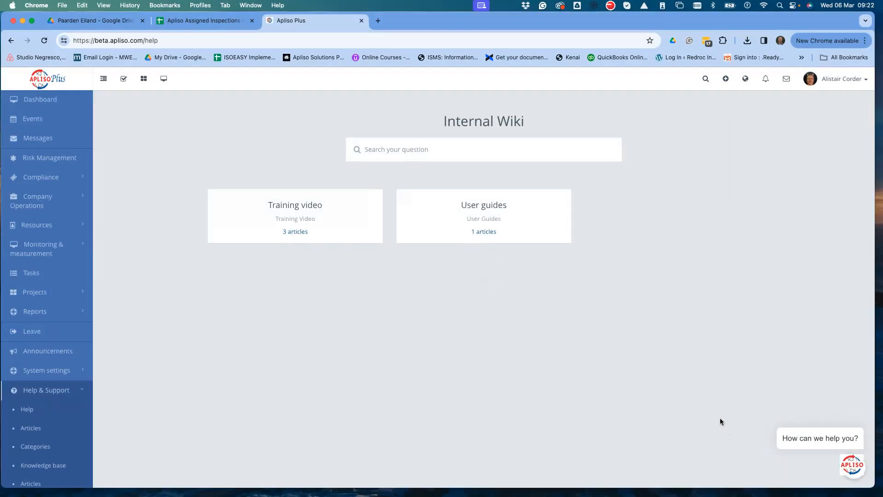
- Ask the Apliso Bot "How do I capture a Risk", select a feedback face for its answer, and close the chat
click(812, 440)
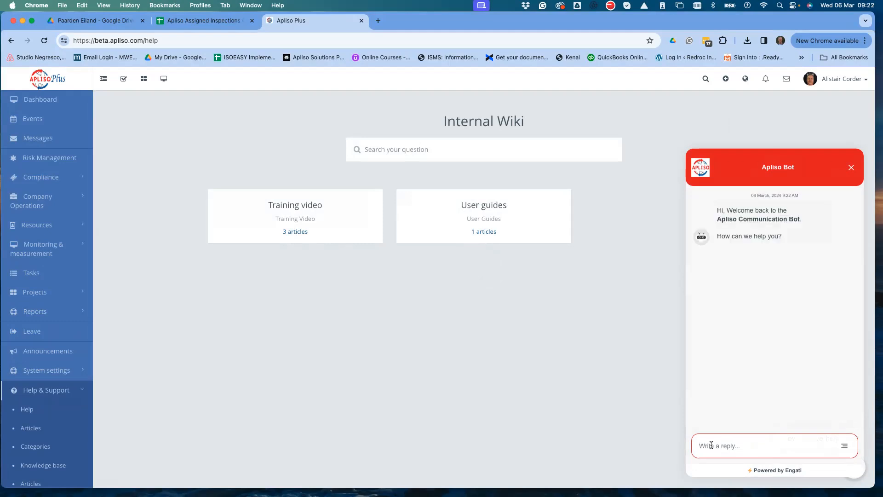
click(711, 445)
text(How do I capture a Risk)
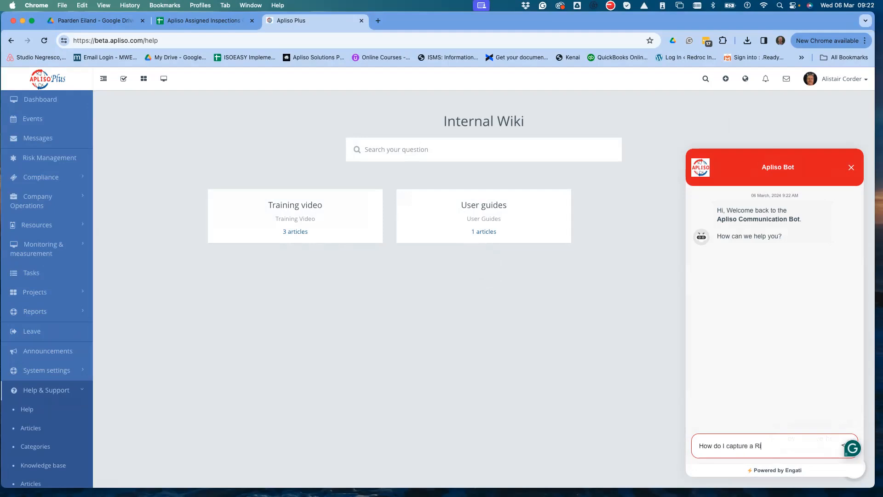
click(845, 446)
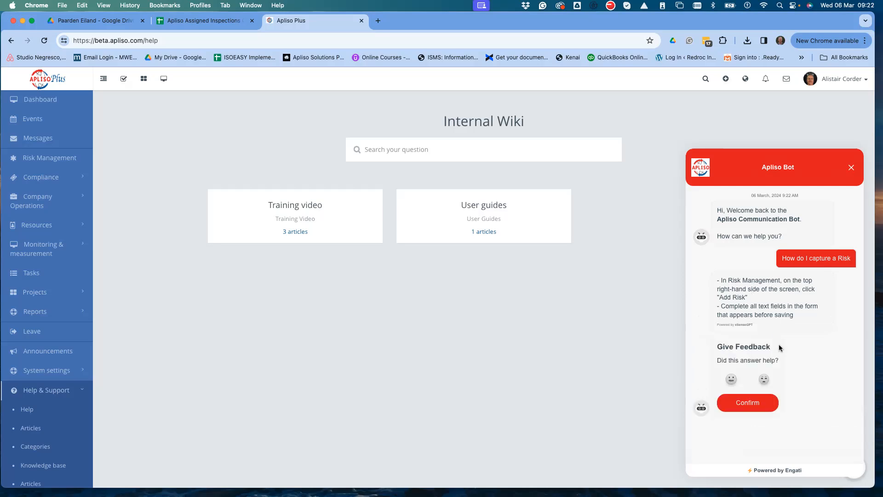
click(731, 378)
click(852, 167)
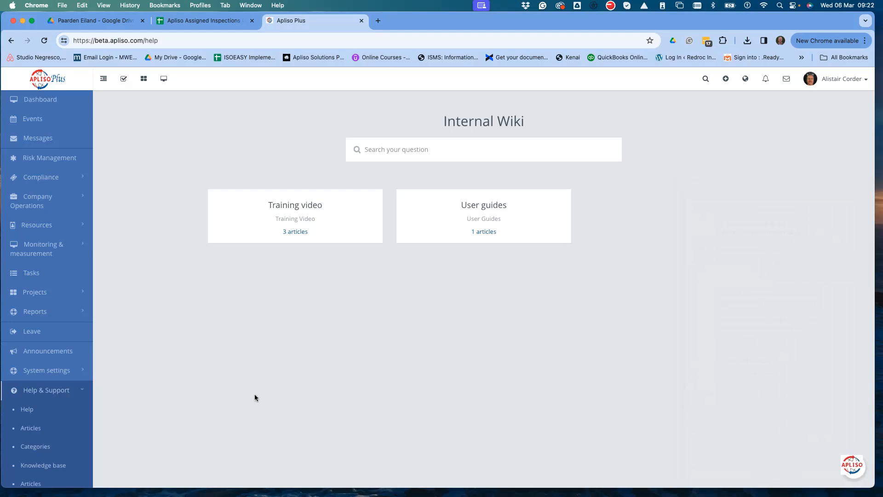
- Return to the dashboard
click(37, 100)
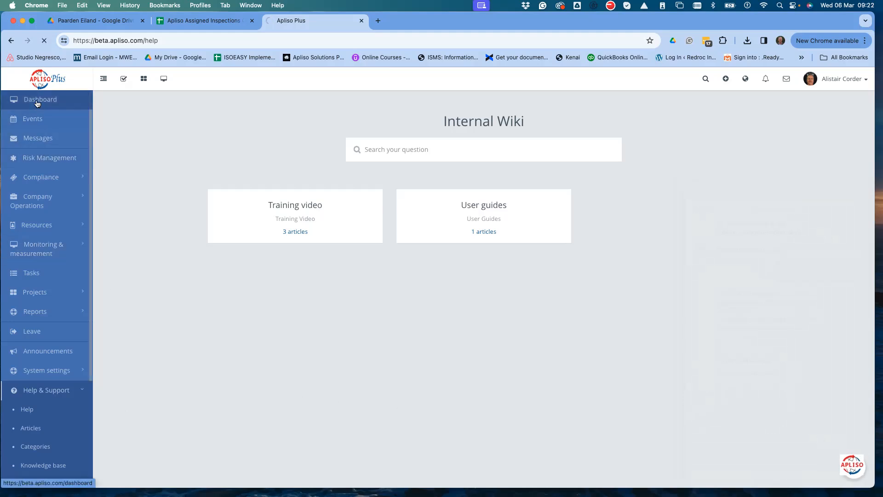